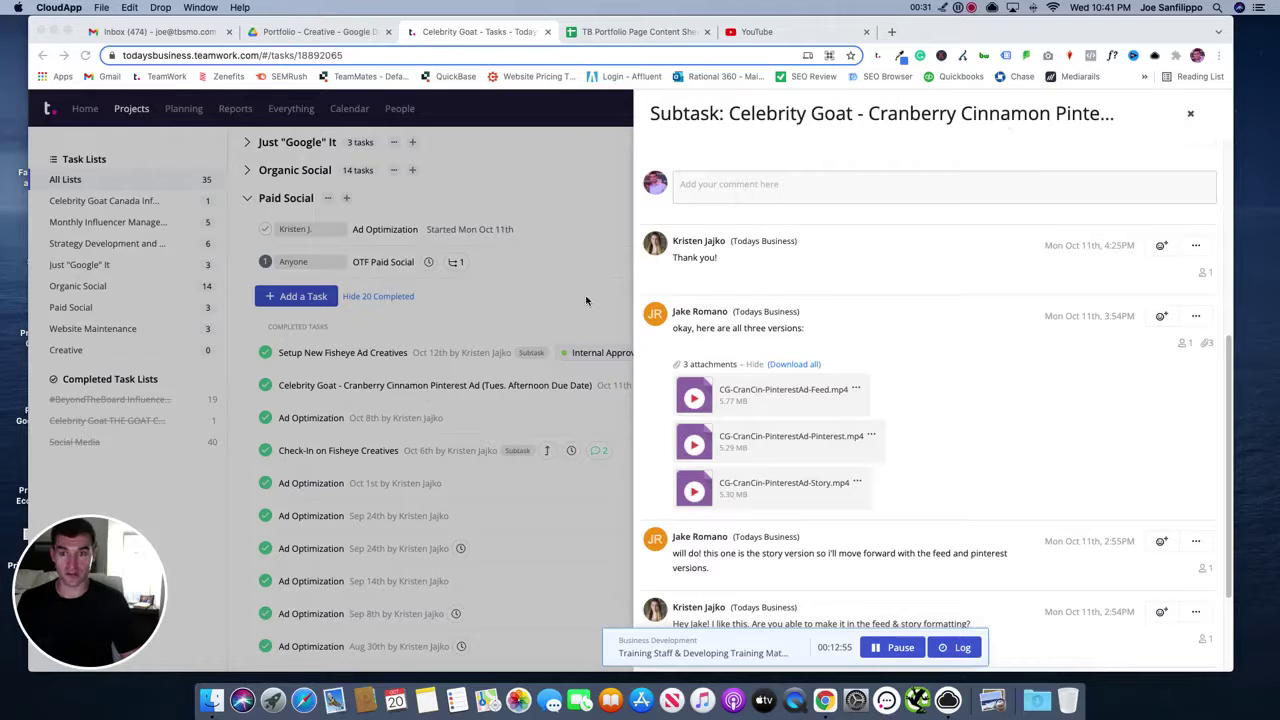
Step: Save the Teamwork attachment CG-CranCin-PinterestAd-Pinterest.mp4 to Downloads under its original name
click(506, 302)
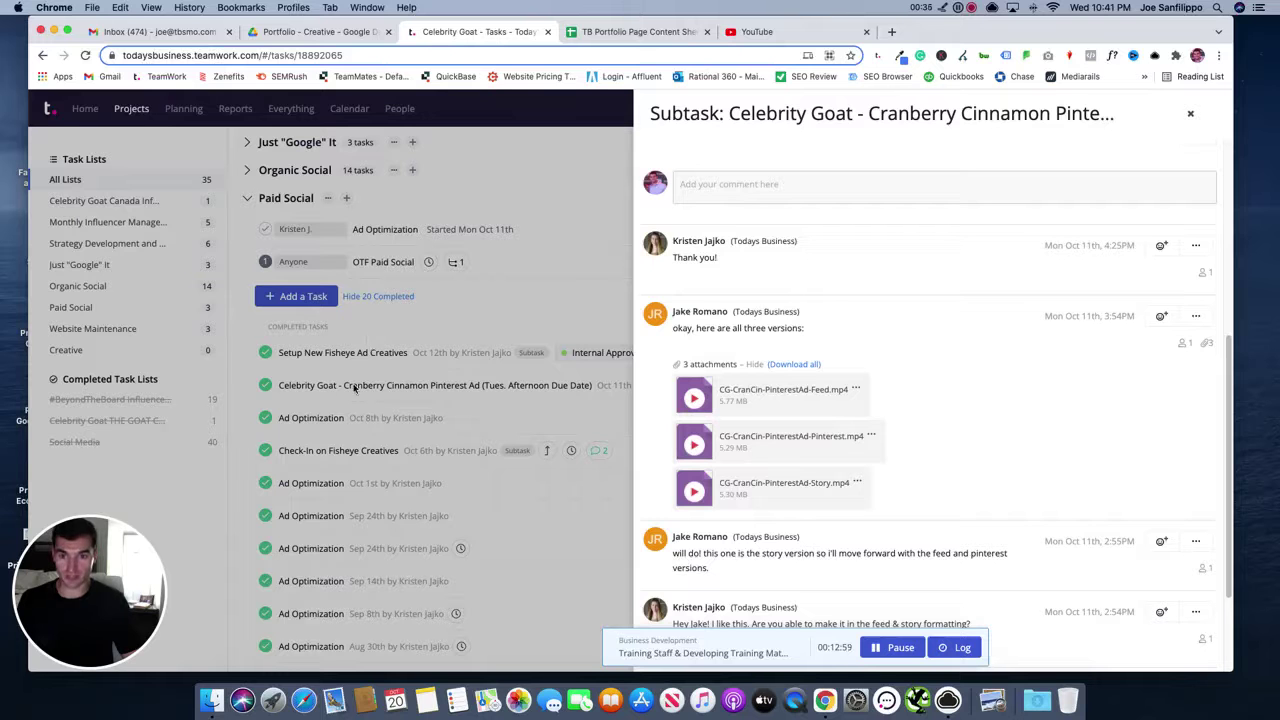
click(852, 332)
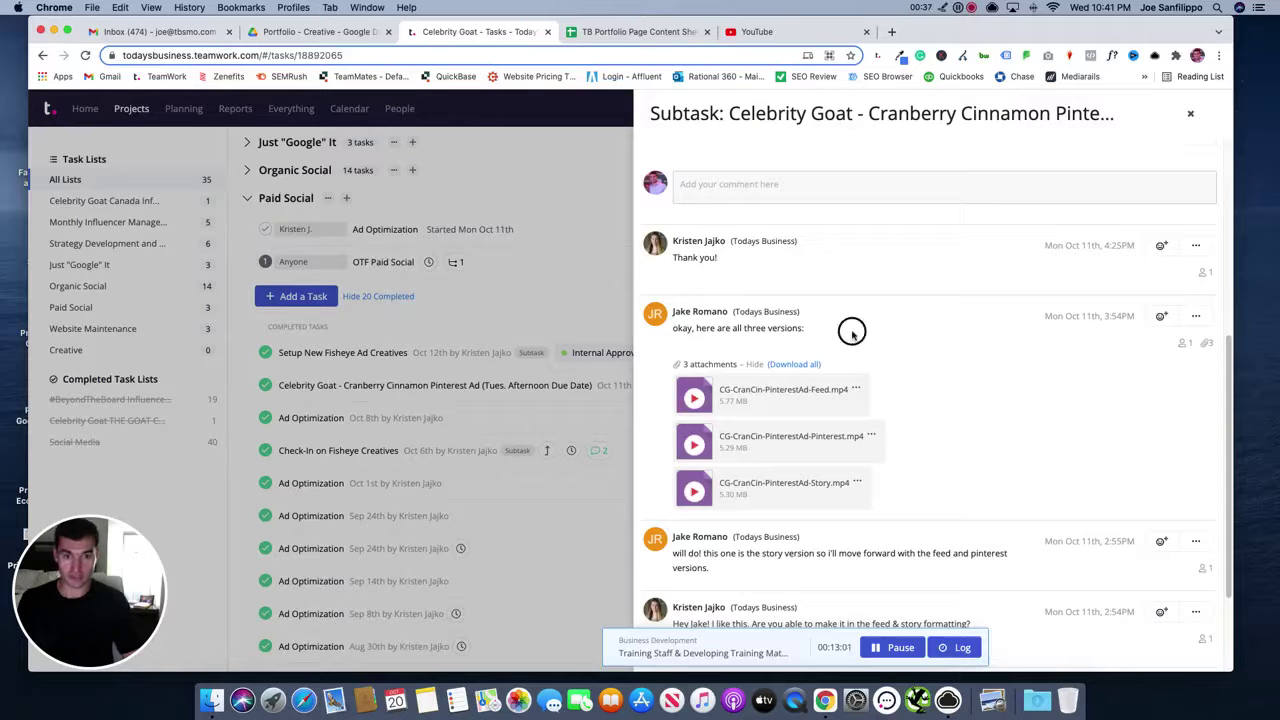
click(790, 437)
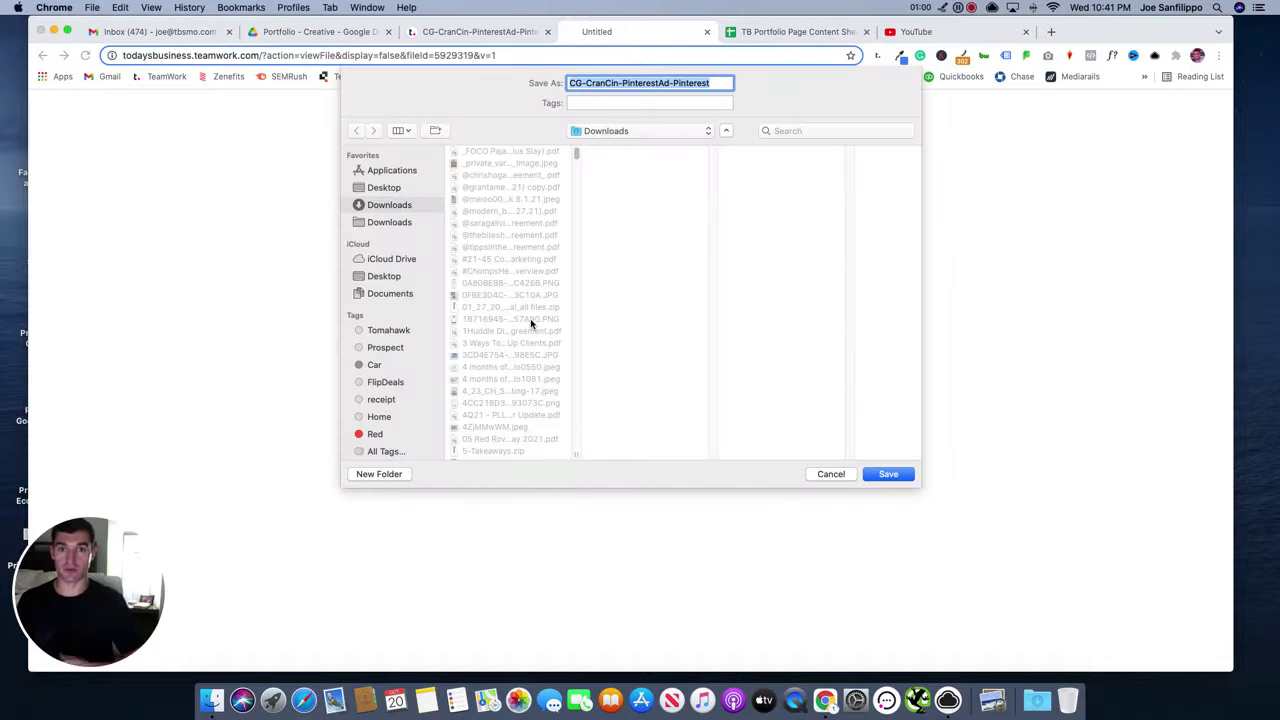
click(642, 88)
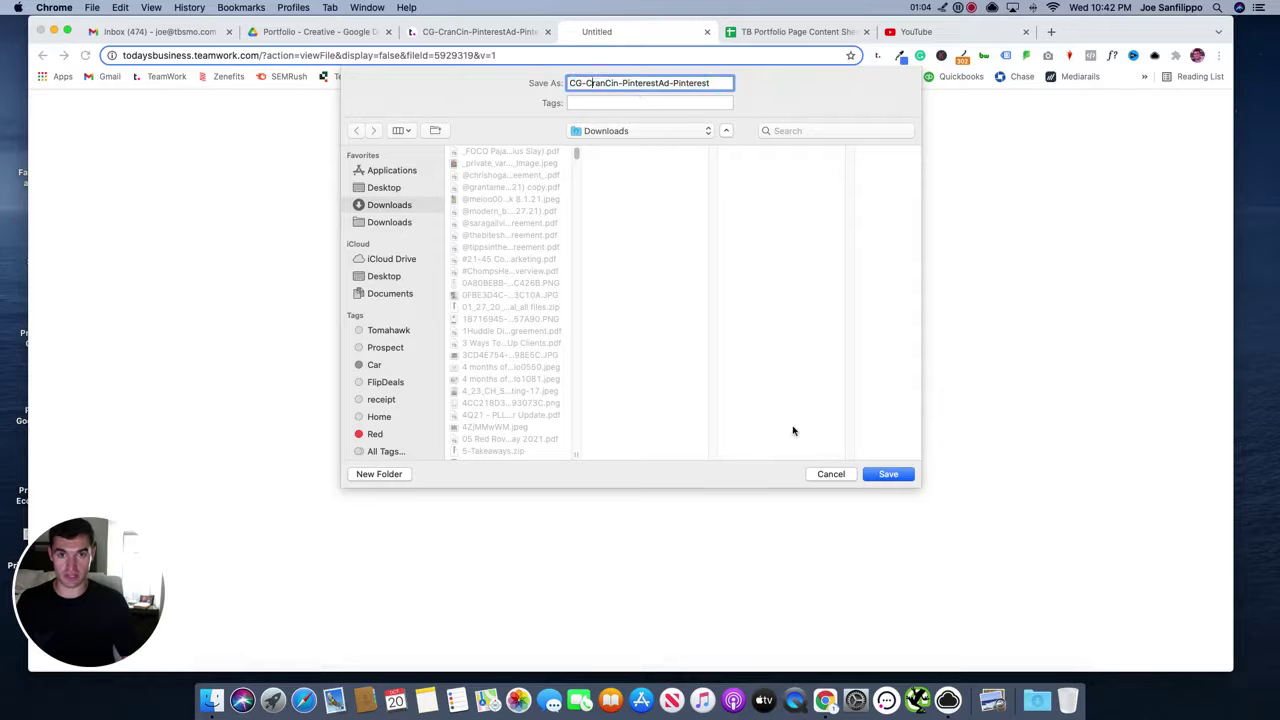
click(887, 475)
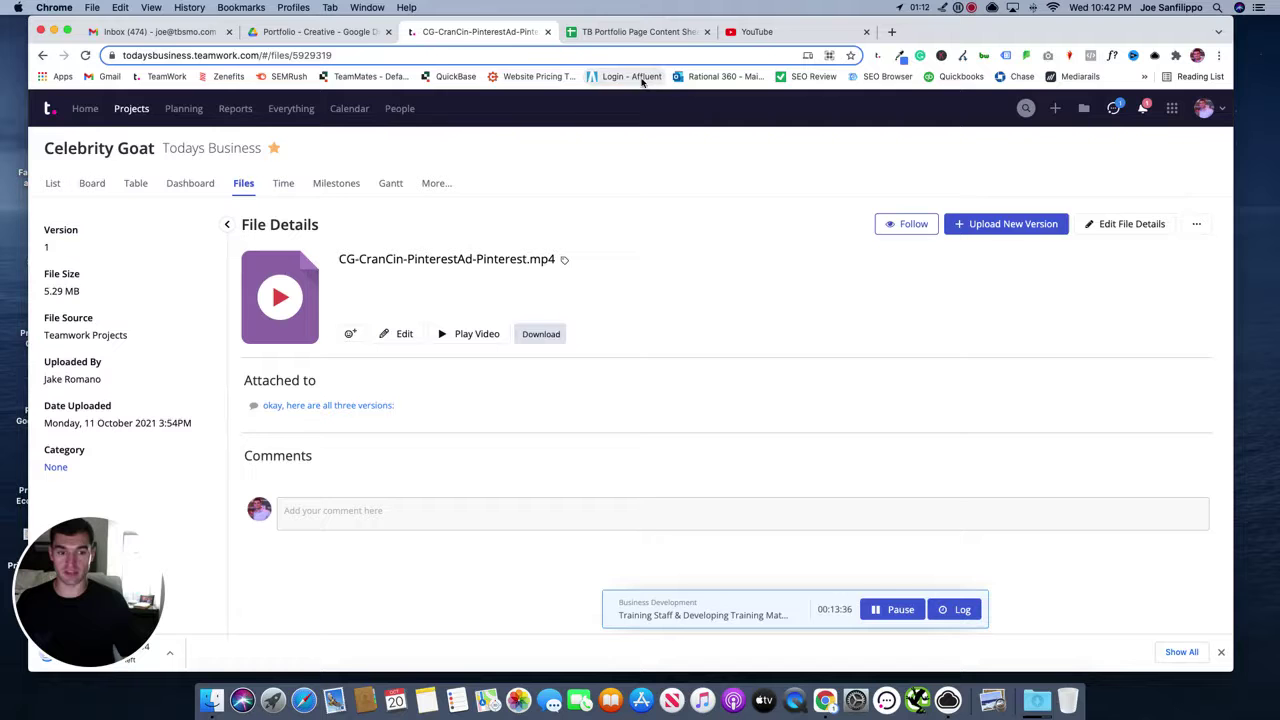
click(332, 33)
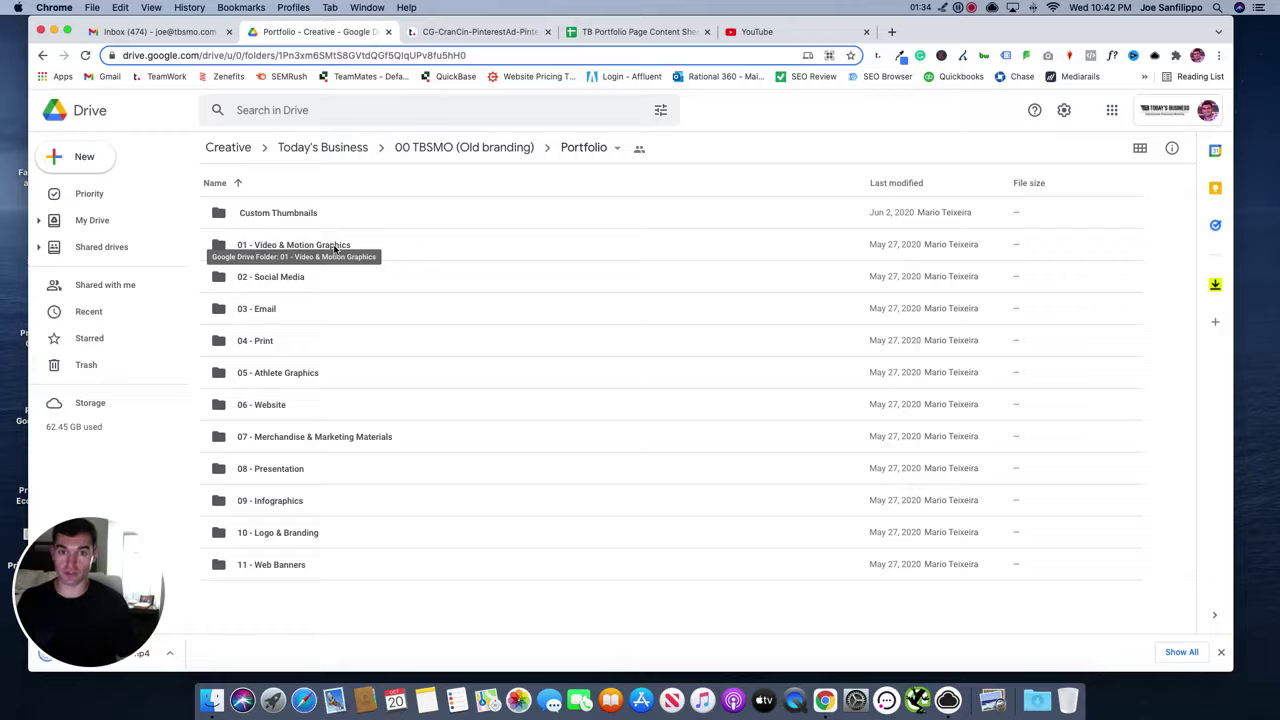
Step: Open the 01 - Video & Motion Graphics folder and drop the Pinterest ad video into it
click(336, 249)
double_click(336, 249)
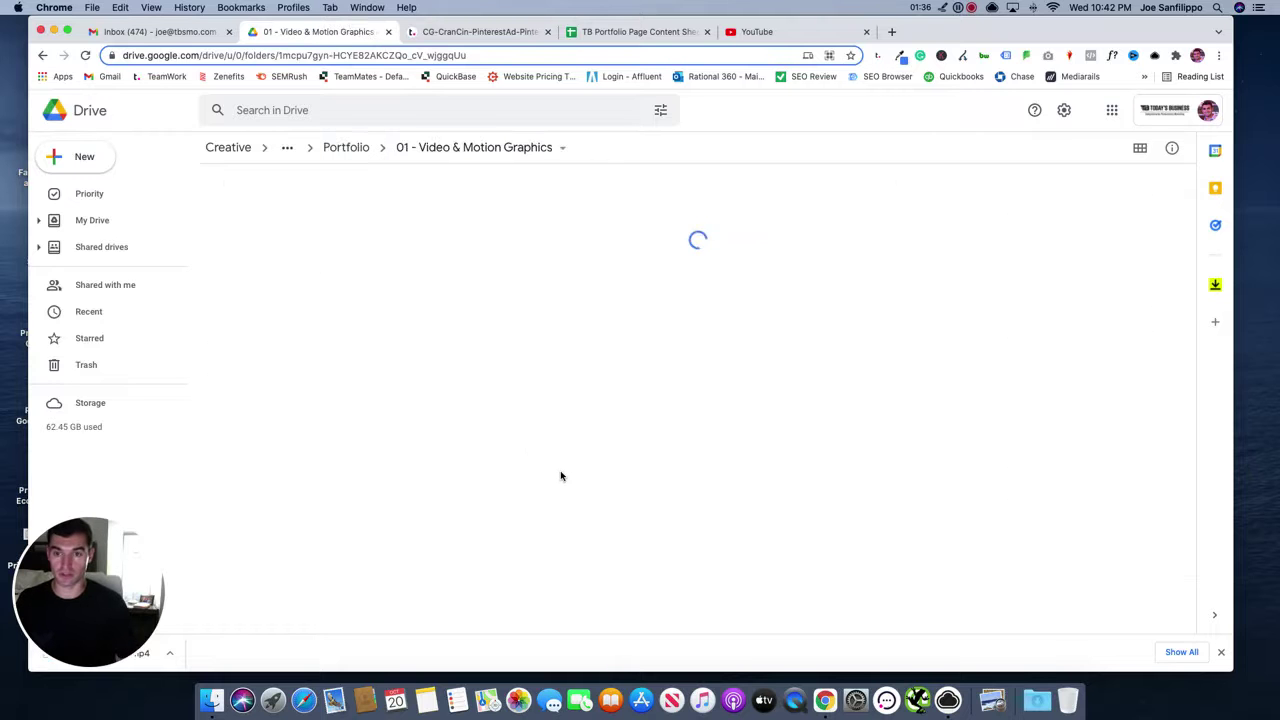
click(1037, 700)
drag(1037, 650, 600, 470)
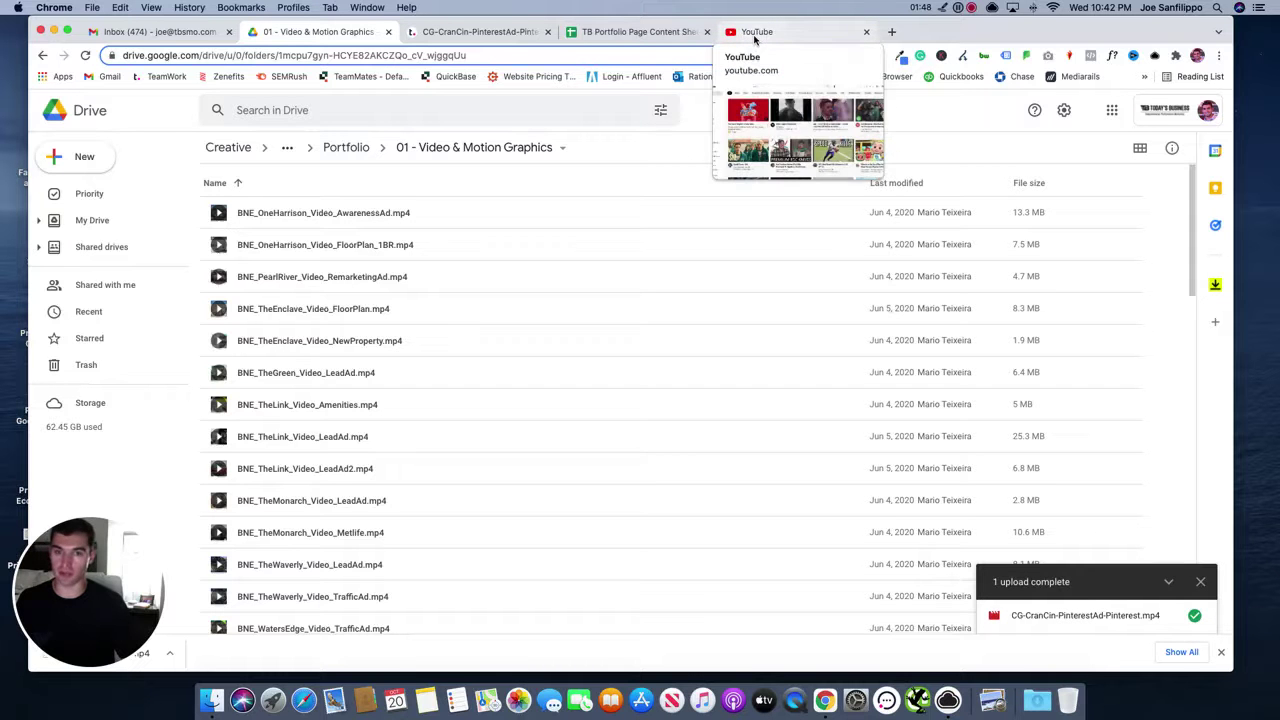
Step: Start a new YouTube Studio upload with CG-CranCin-PinterestAd-Pinterest.mp4 from Downloads
click(755, 33)
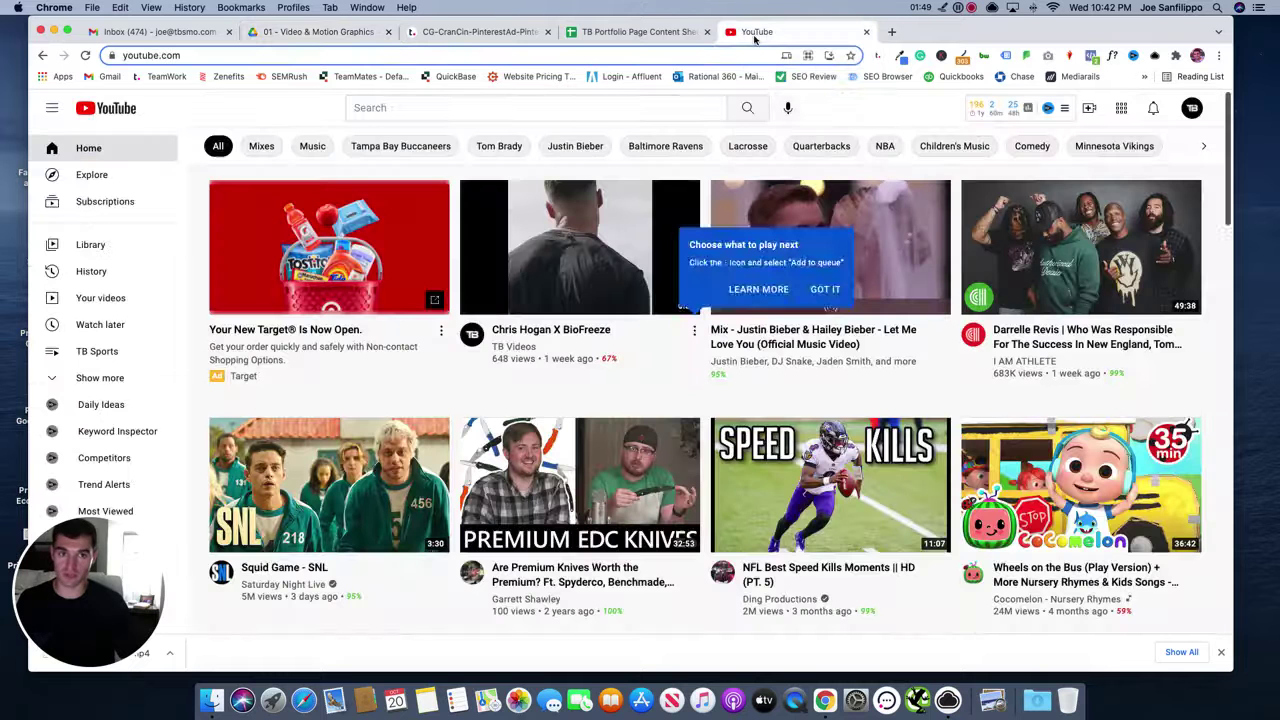
click(1193, 109)
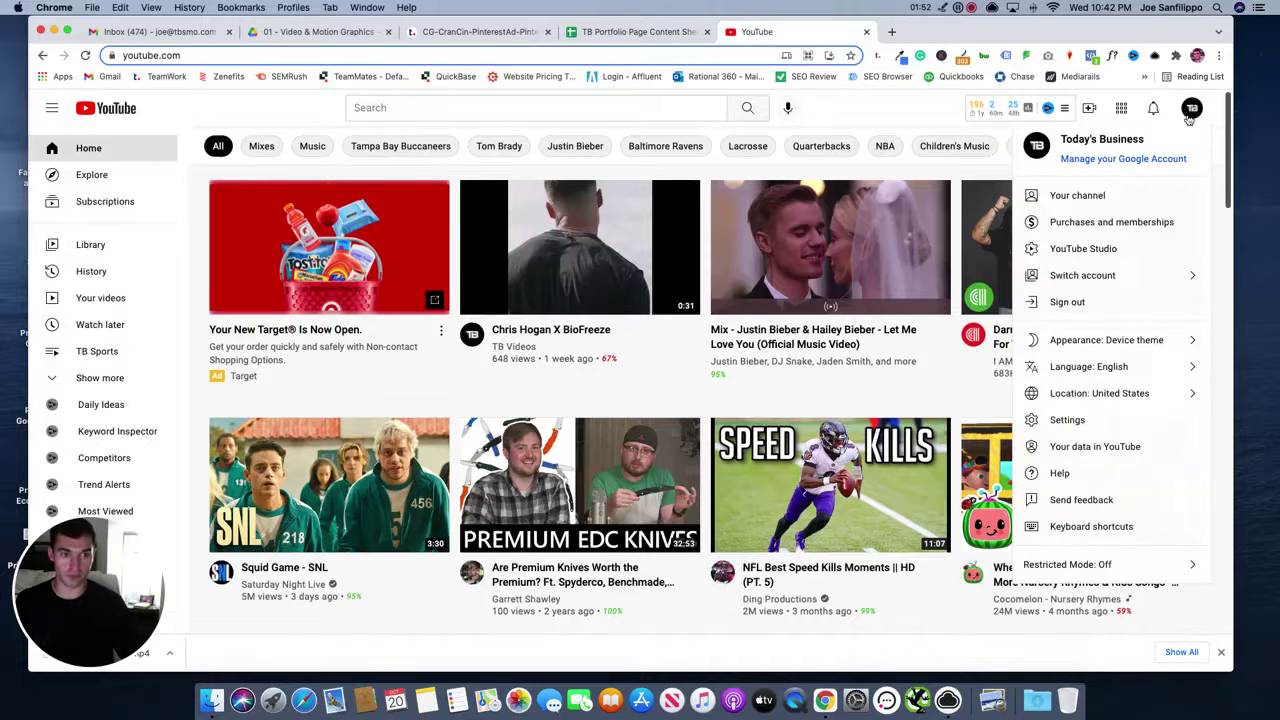
click(1090, 108)
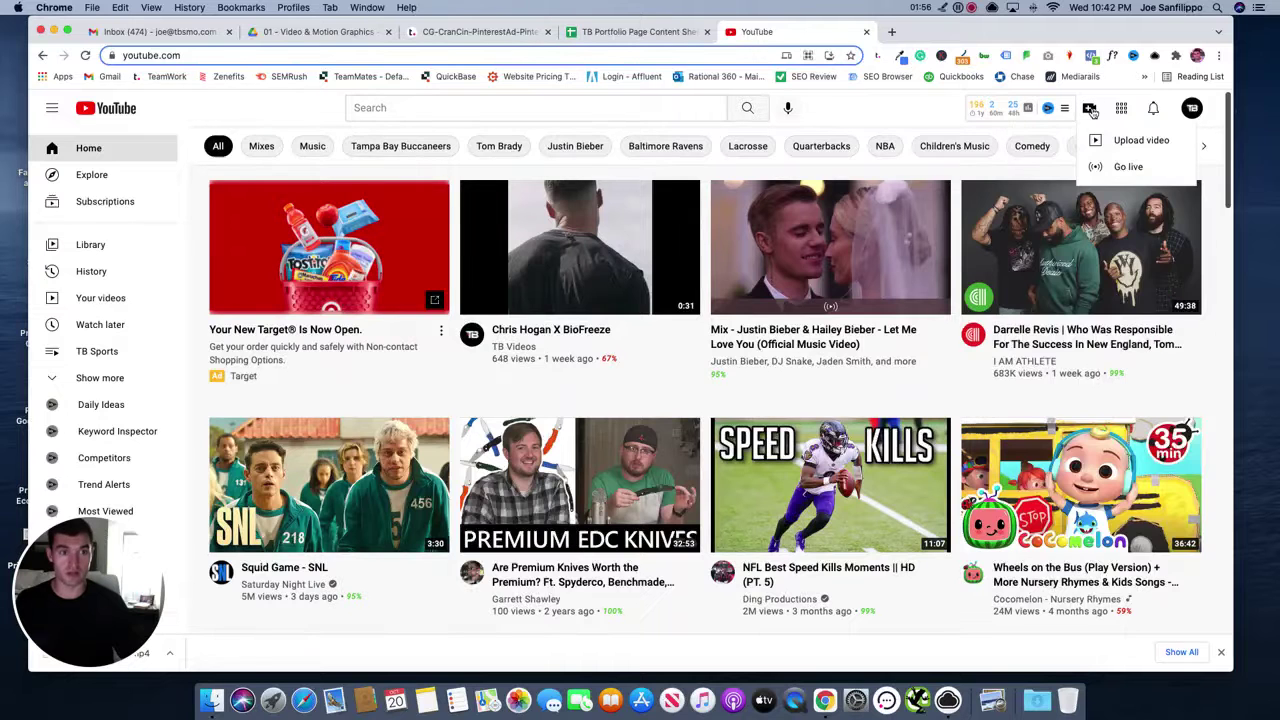
click(1142, 142)
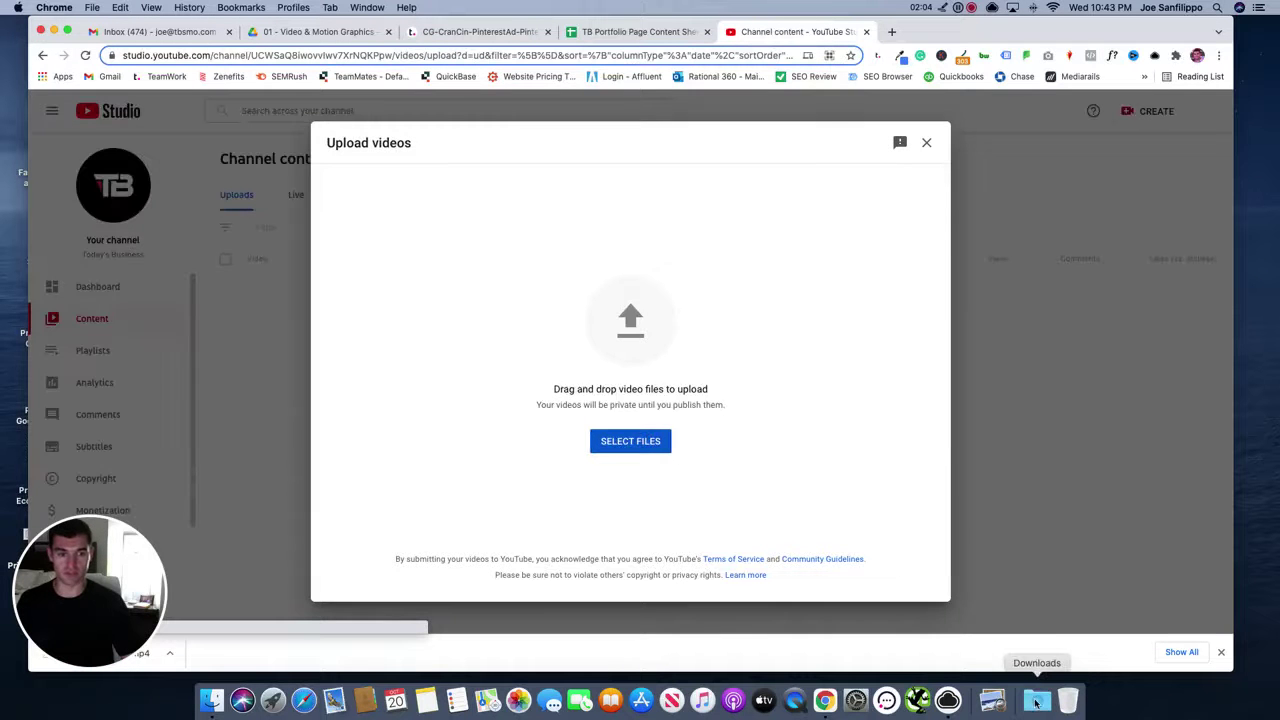
click(1037, 700)
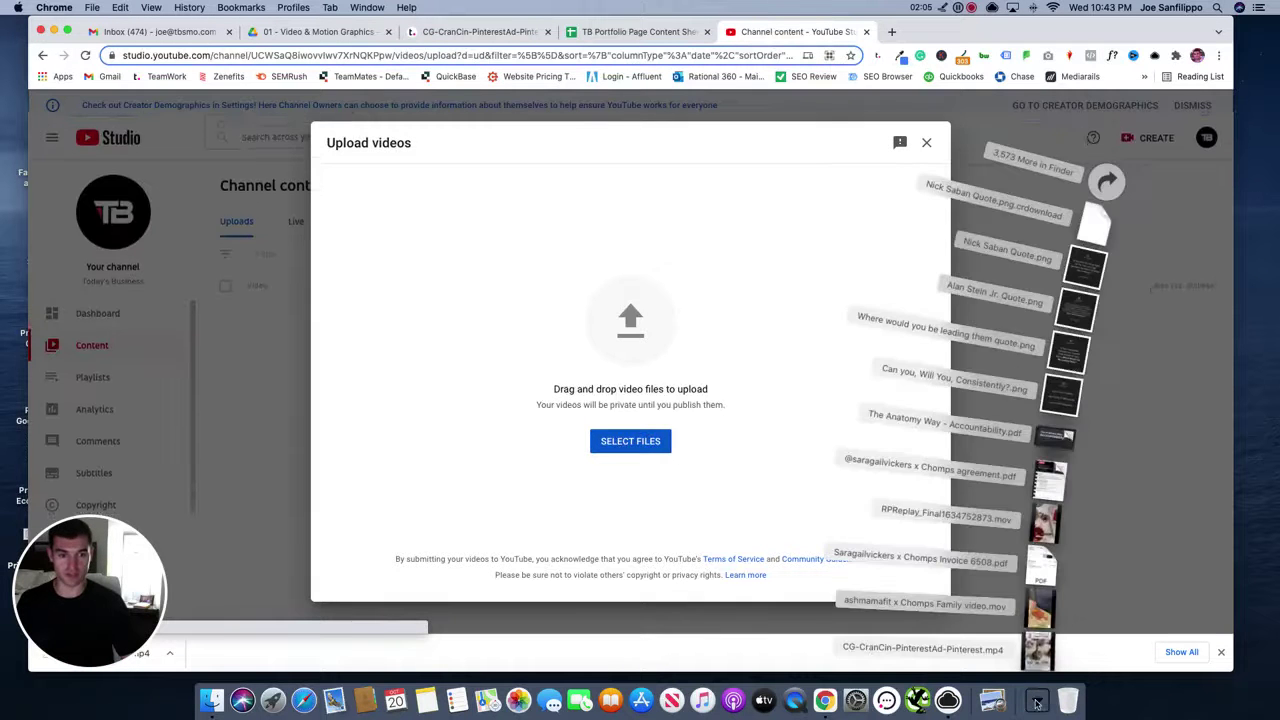
drag(833, 511, 608, 365)
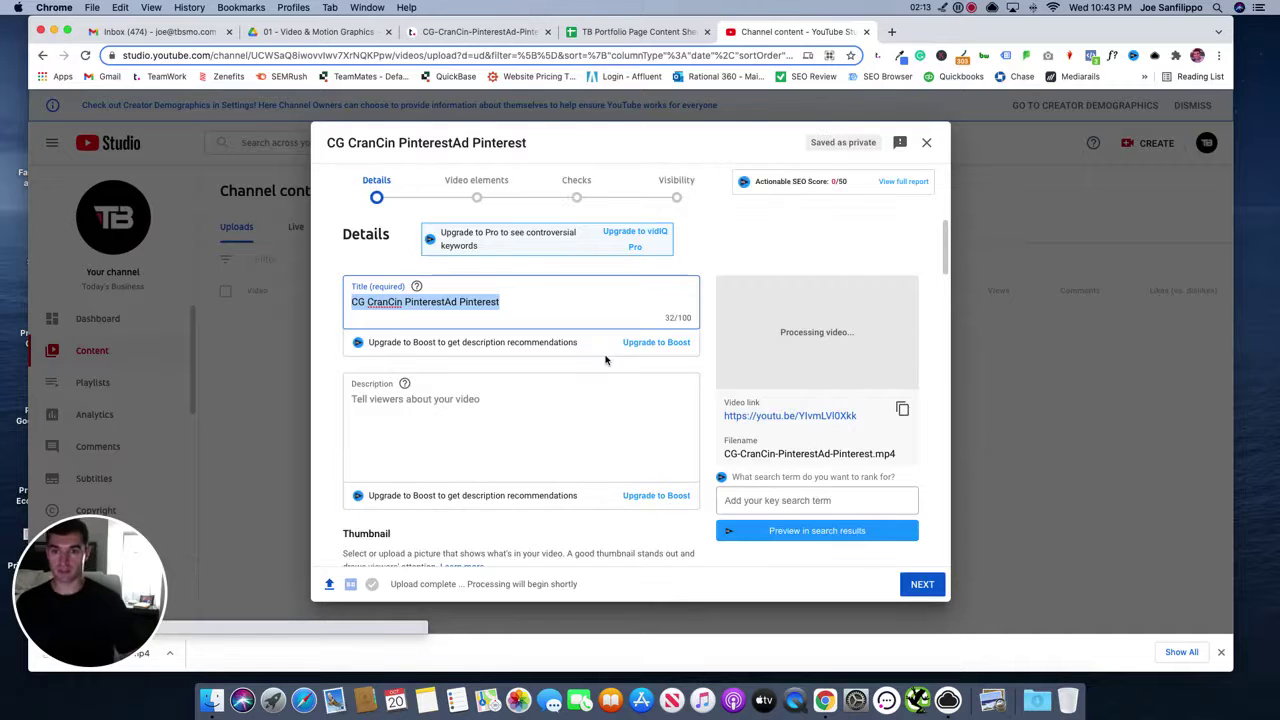
Step: Replace the file-based title with 'Celebrity Goat Cranberry Cinnamon Campaign Pinterest Ad'
click(368, 303)
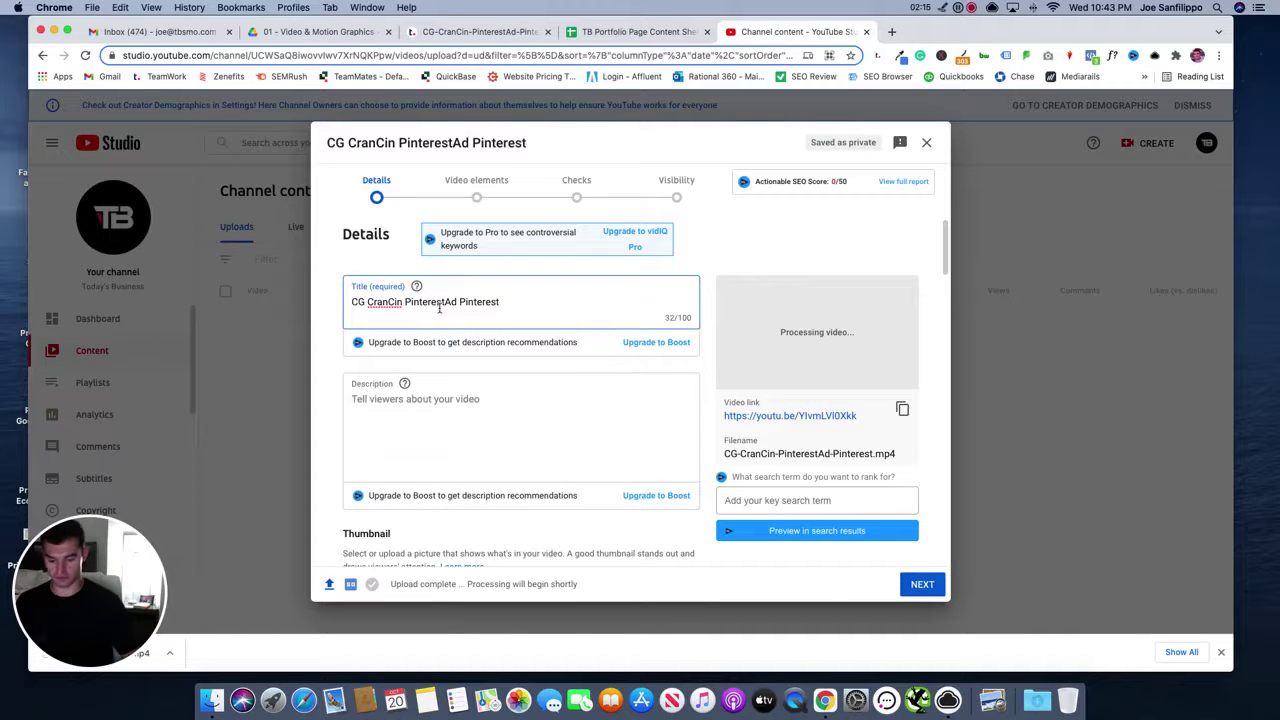
key(BackSpace)
text(elebrity Goat)
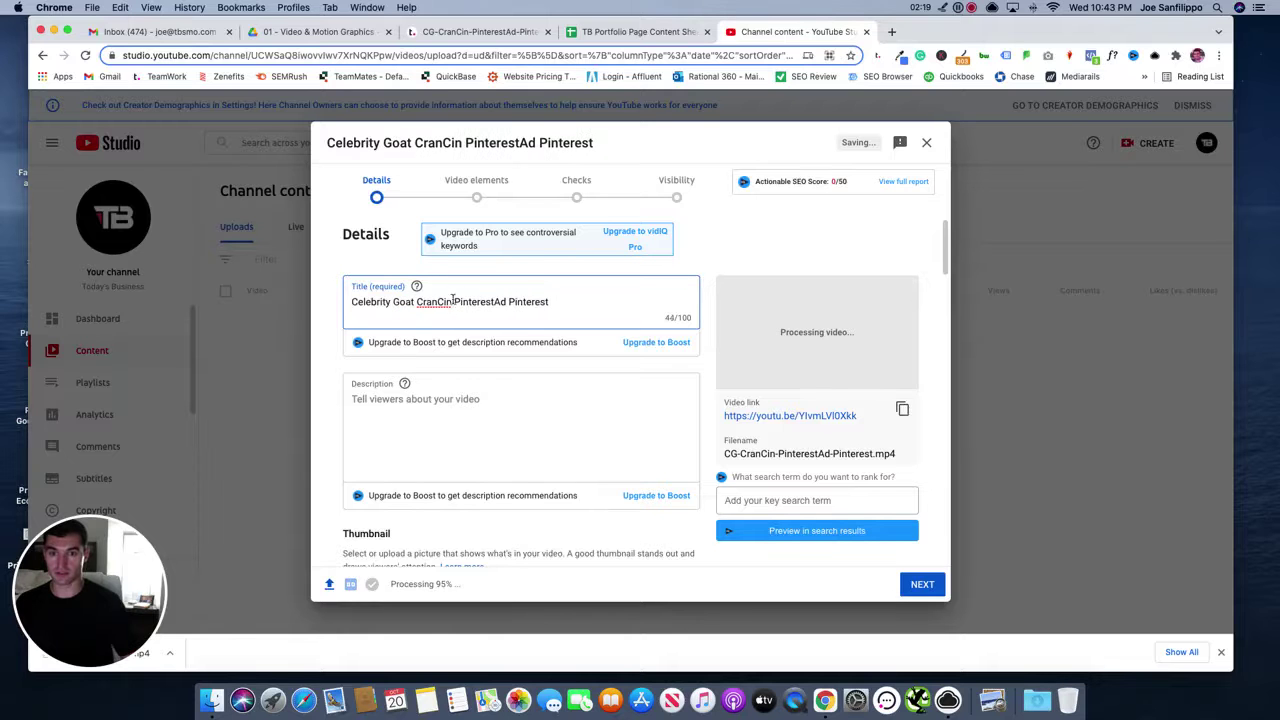
drag(560, 300, 440, 302)
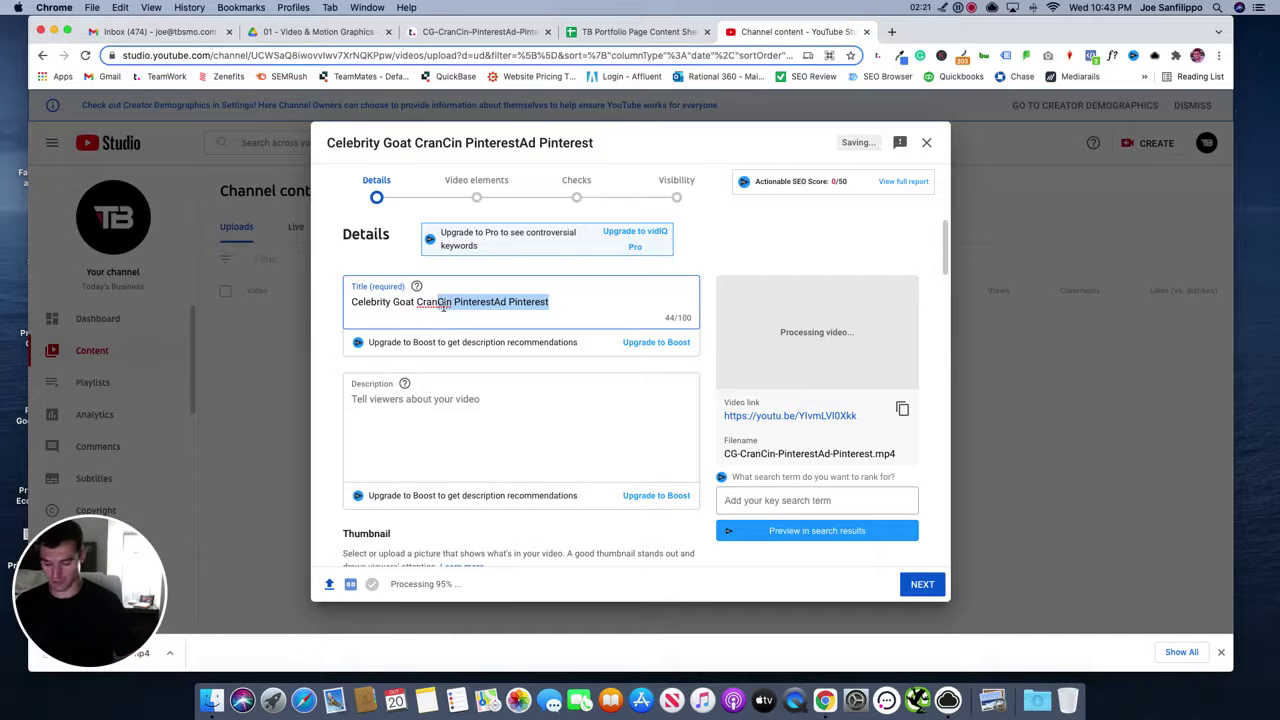
text(berr)
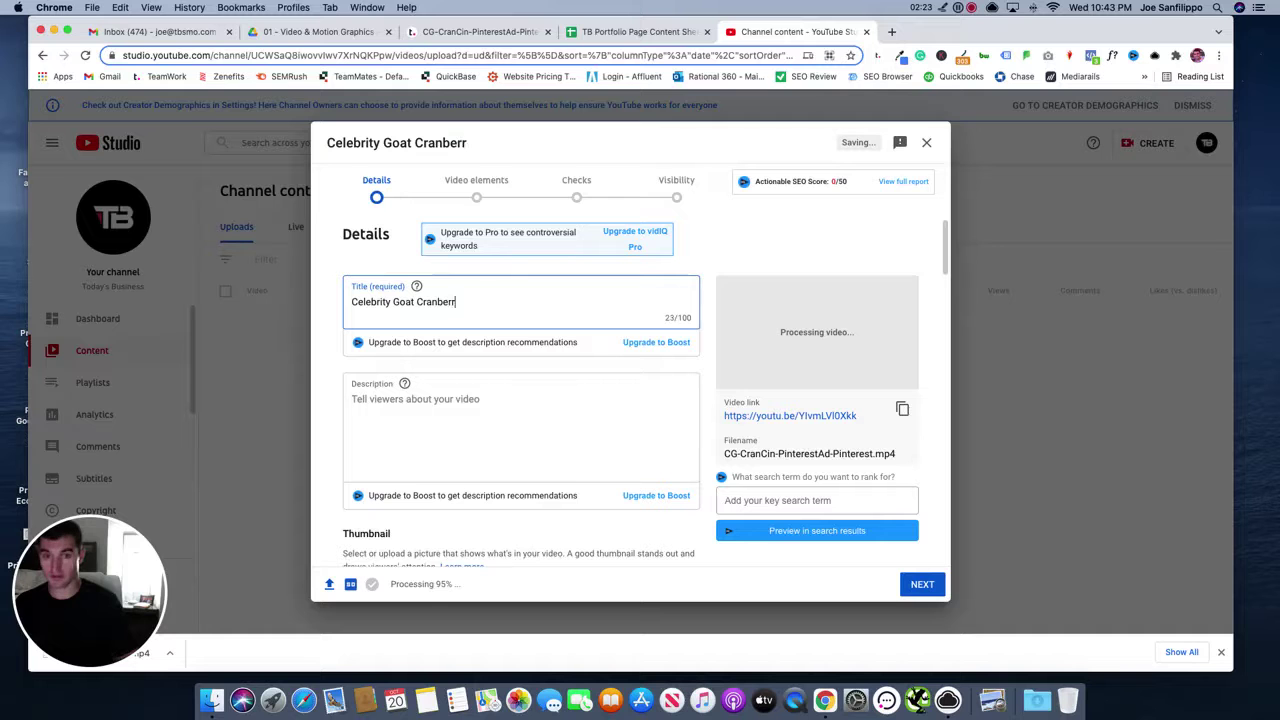
text(y Cinnamon )
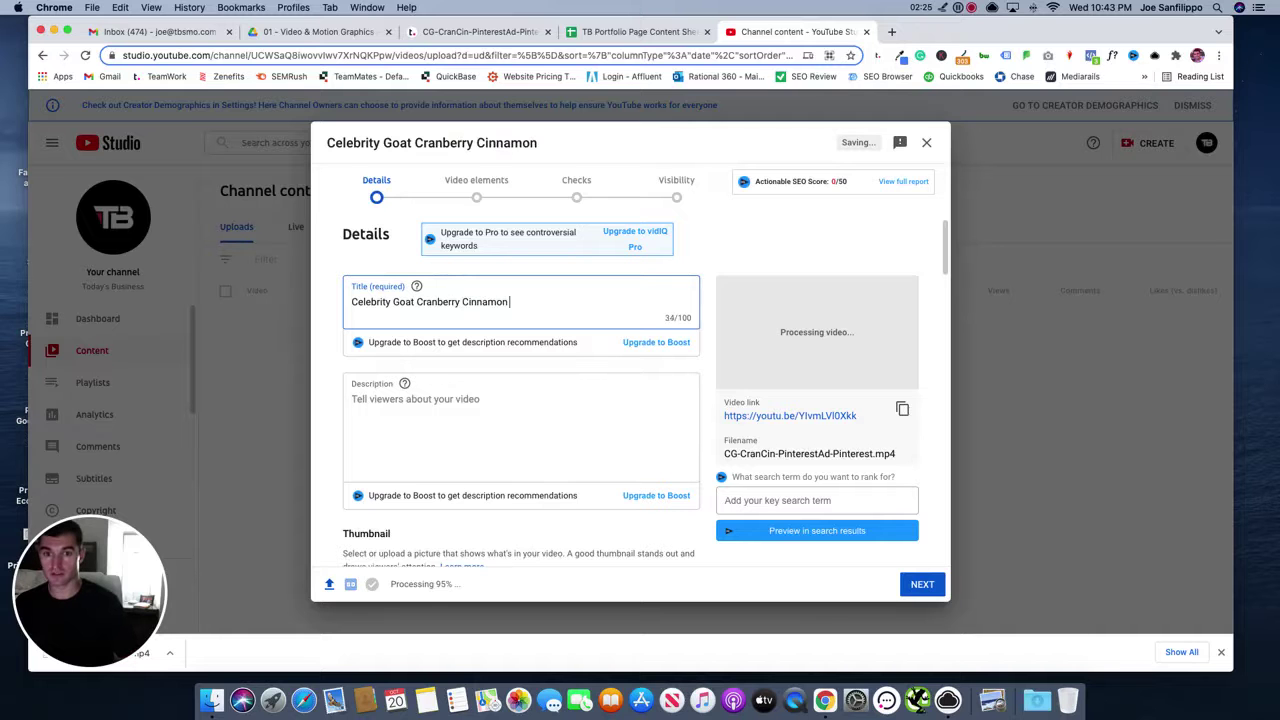
text(Campaign Motion)
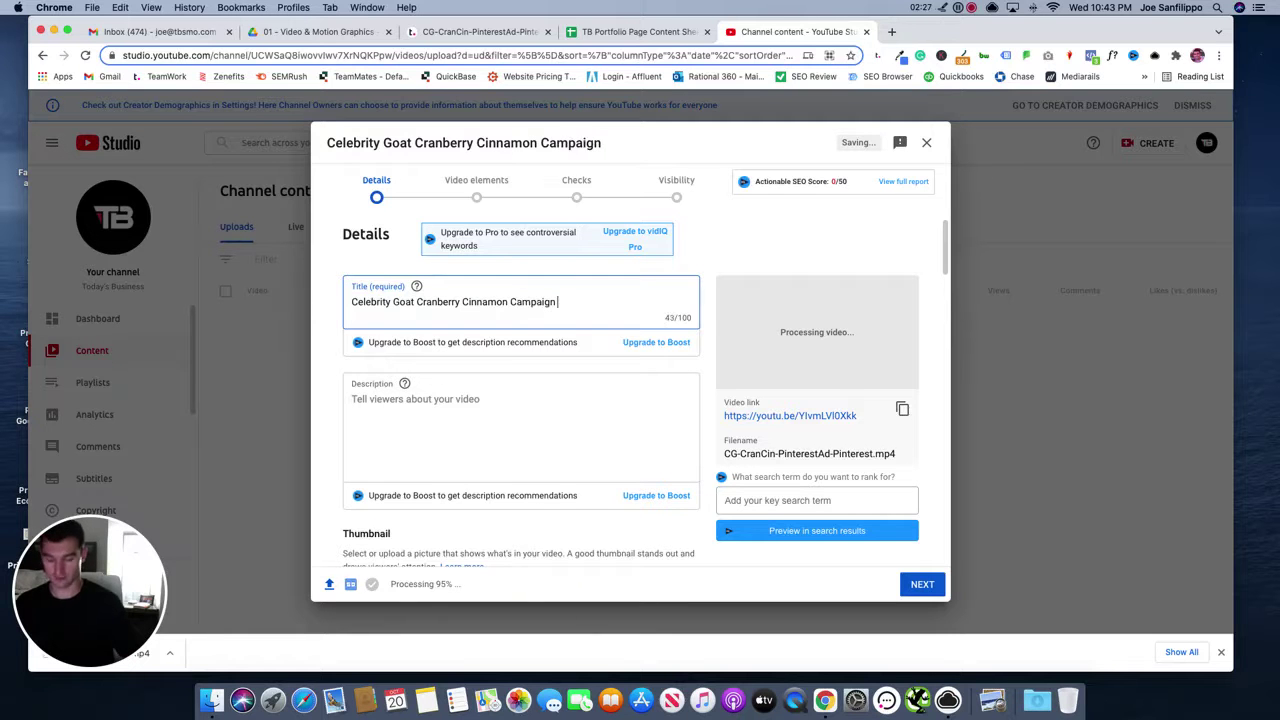
key(BackSpace)
key(BackSpace)
key(BackSpace)
key(BackSpace)
key(BackSpace)
key(BackSpace)
key(BackSpace)
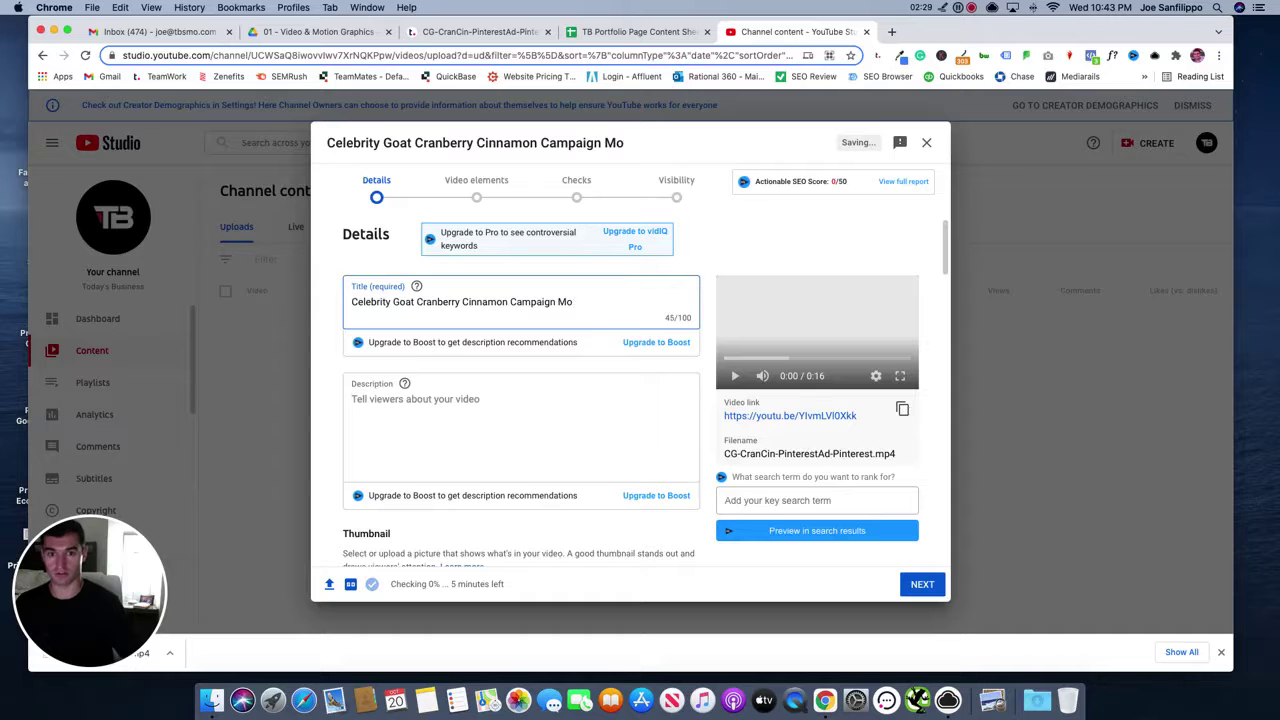
text(Pintere)
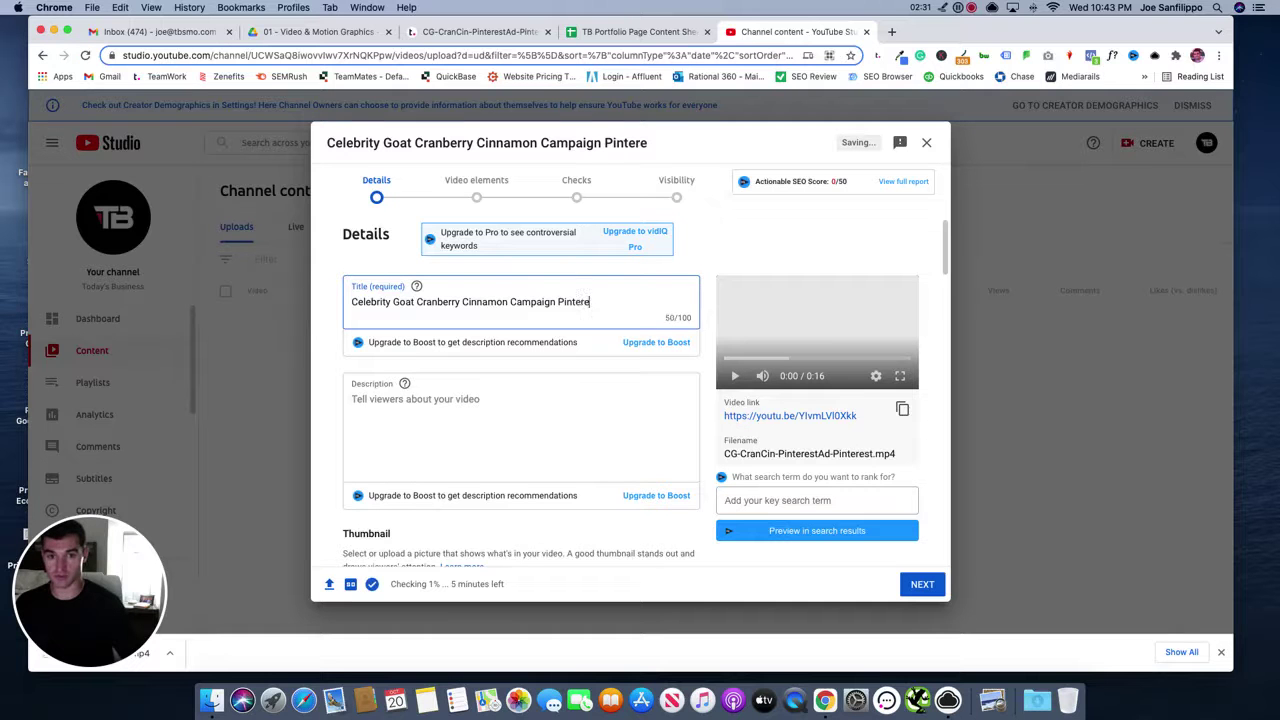
text(st Ad)
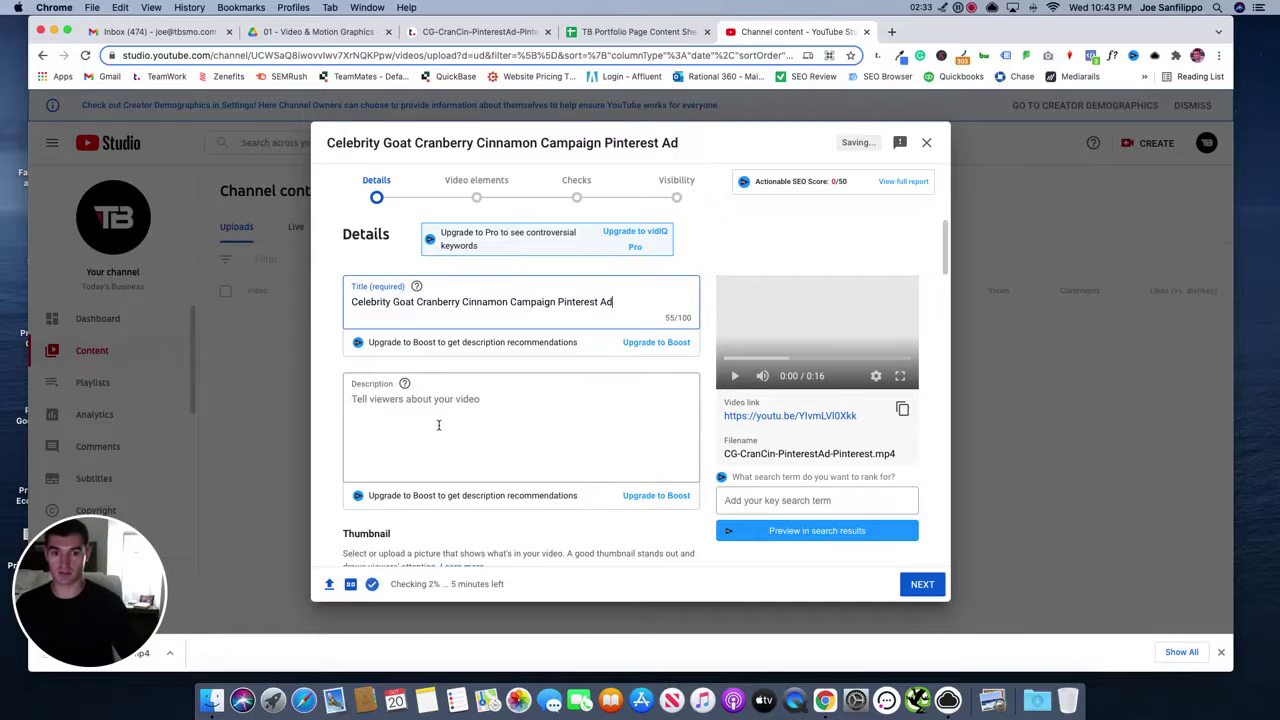
Step: Describe the seasonal Cranberry Cinnamon Flavor launching in CostCo nationwide on October 12th, ignoring Grammarly's suggestion
click(588, 433)
scroll(577, 434, down, 2)
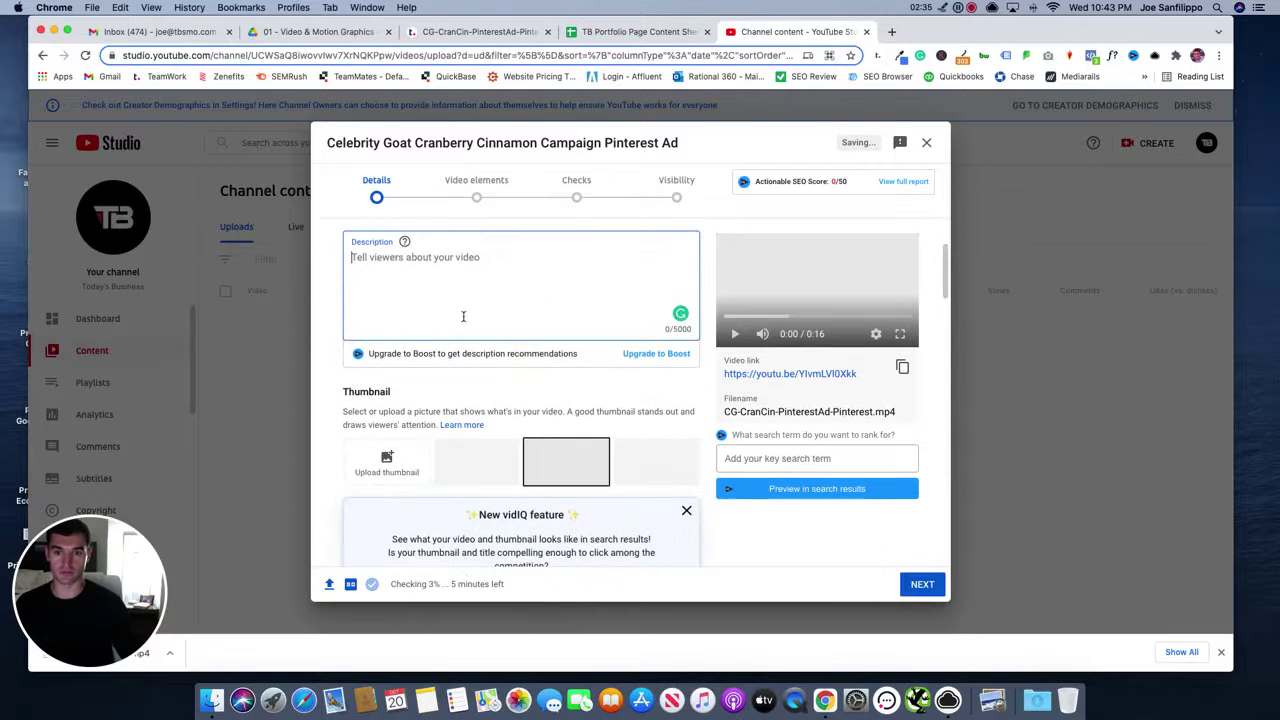
scroll(437, 329, up, 1)
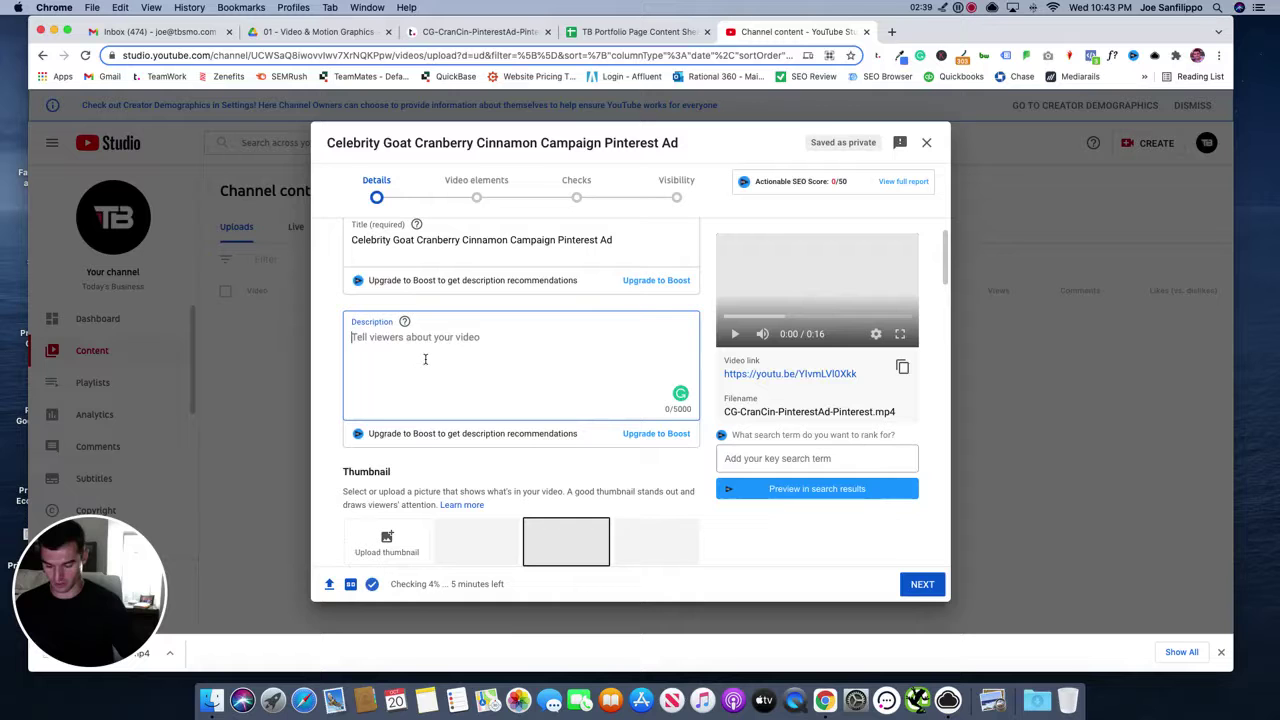
text(Celebrit)
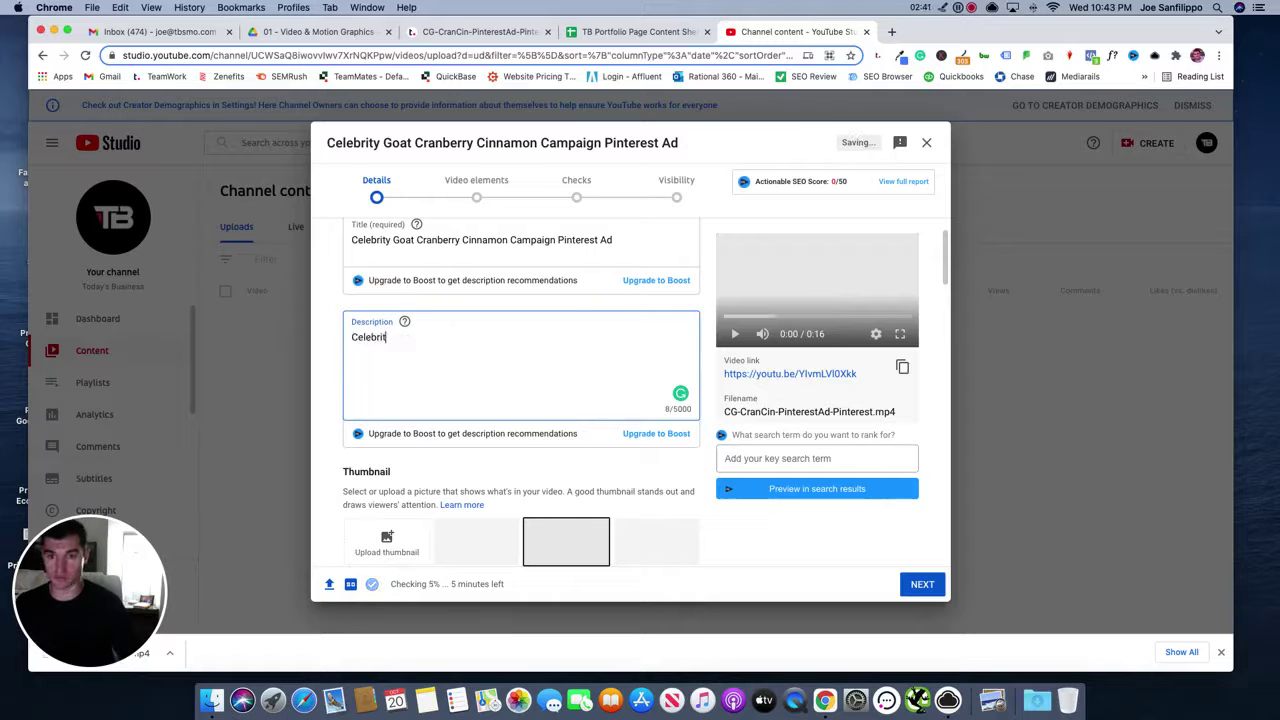
text(y Goat is launch)
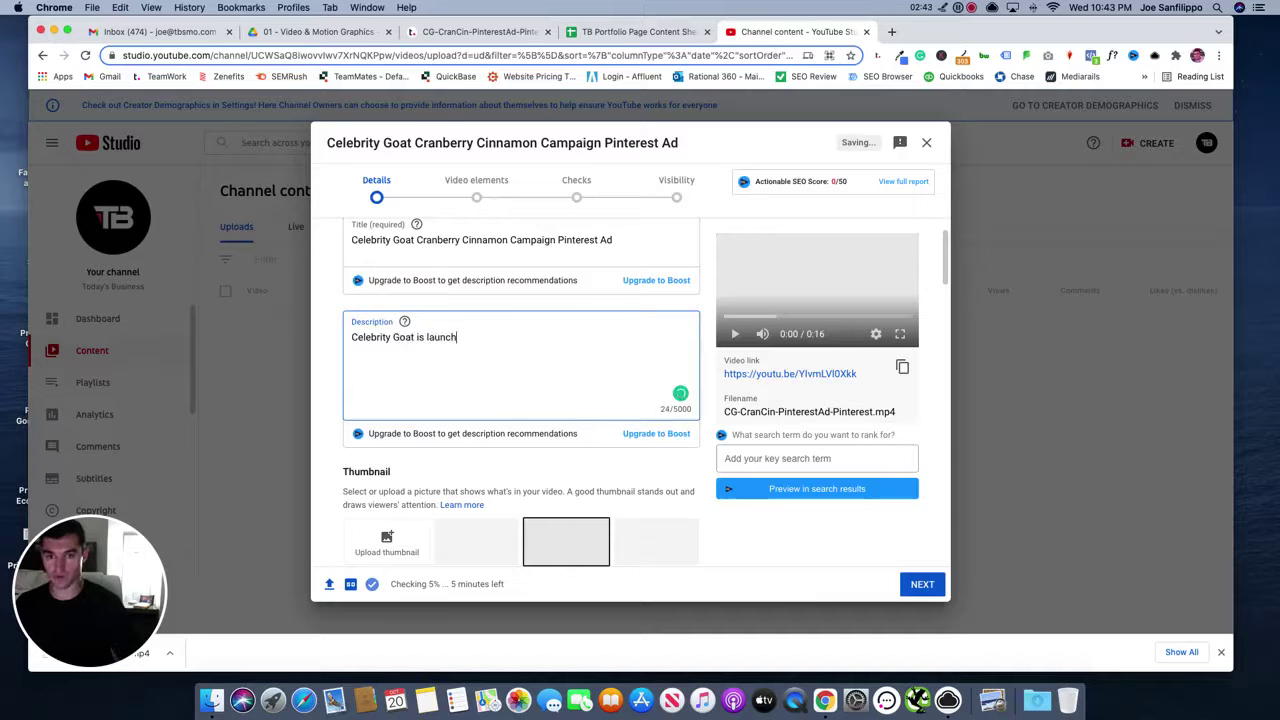
text(ing their new)
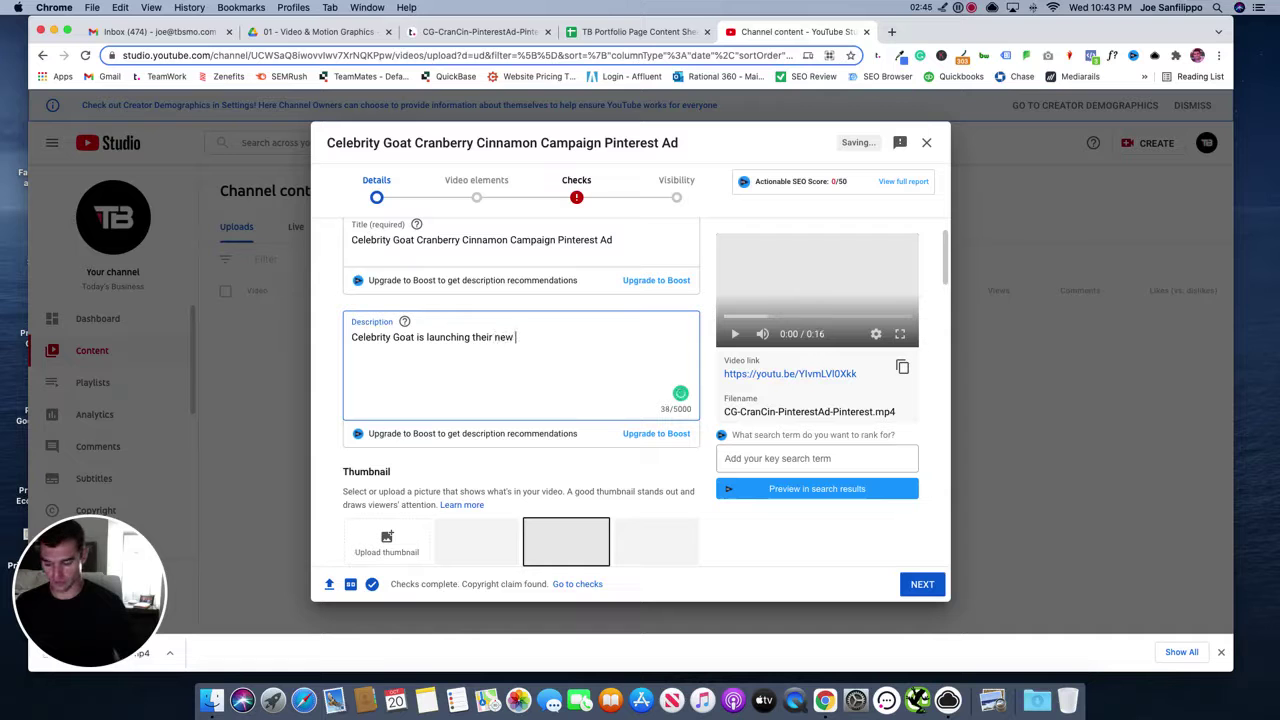
text( Cranb)
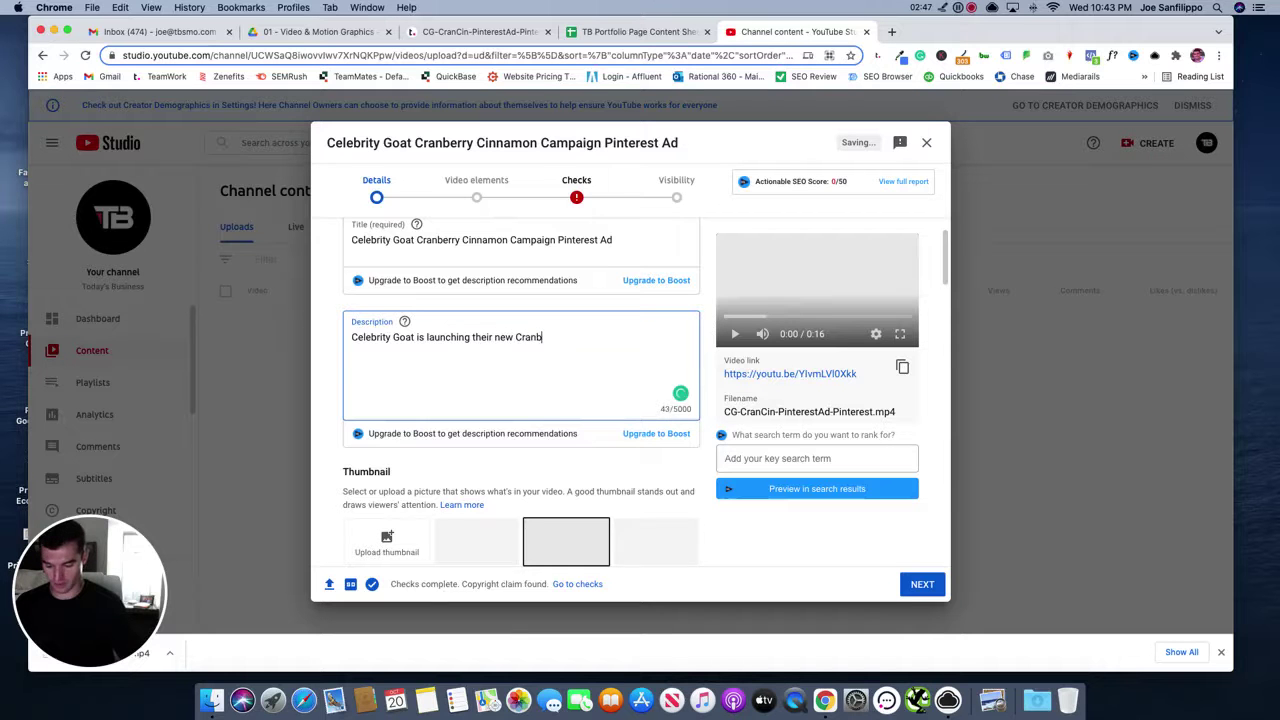
drag(496, 340, 623, 354)
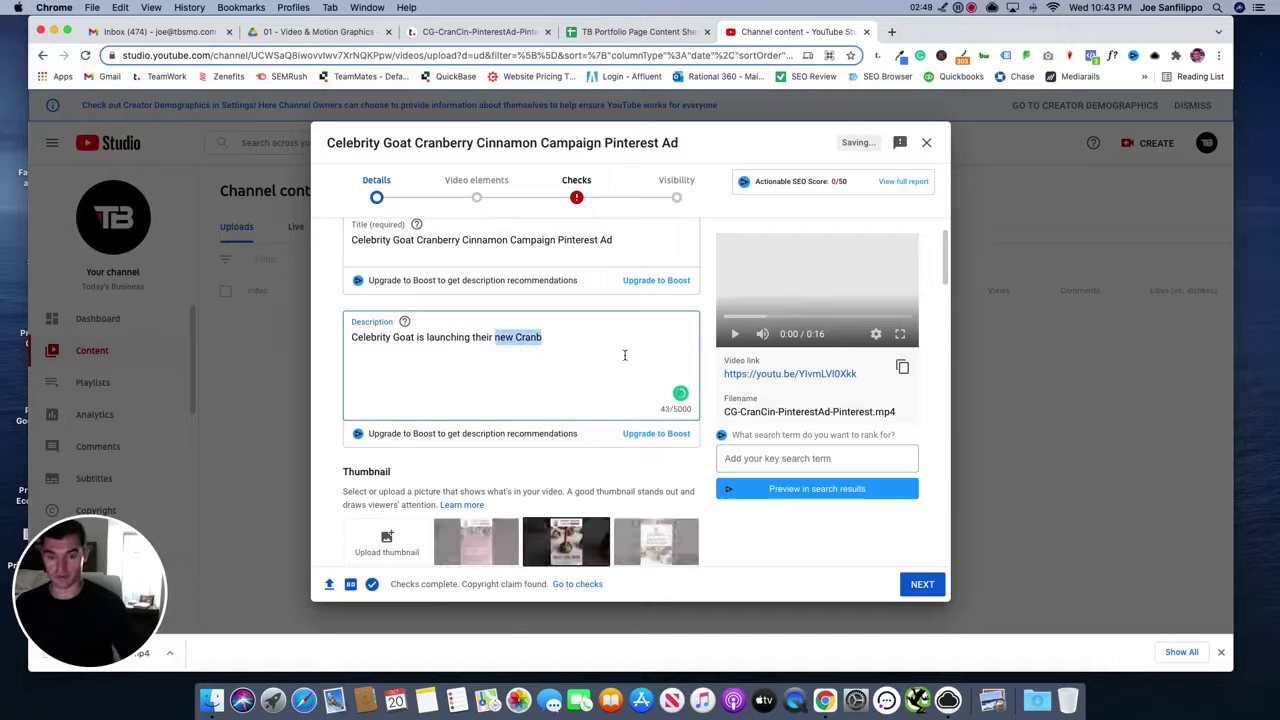
text(seasonal)
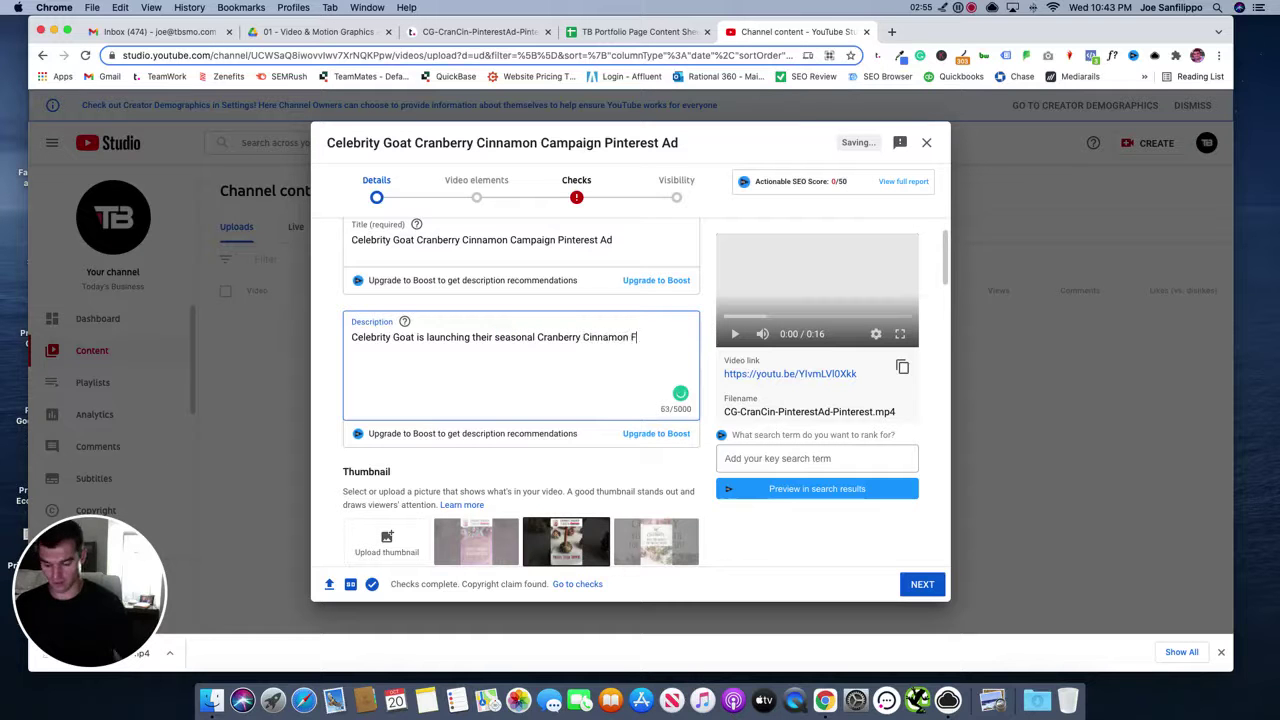
text( Cranberry Cinnamon Flavor in )
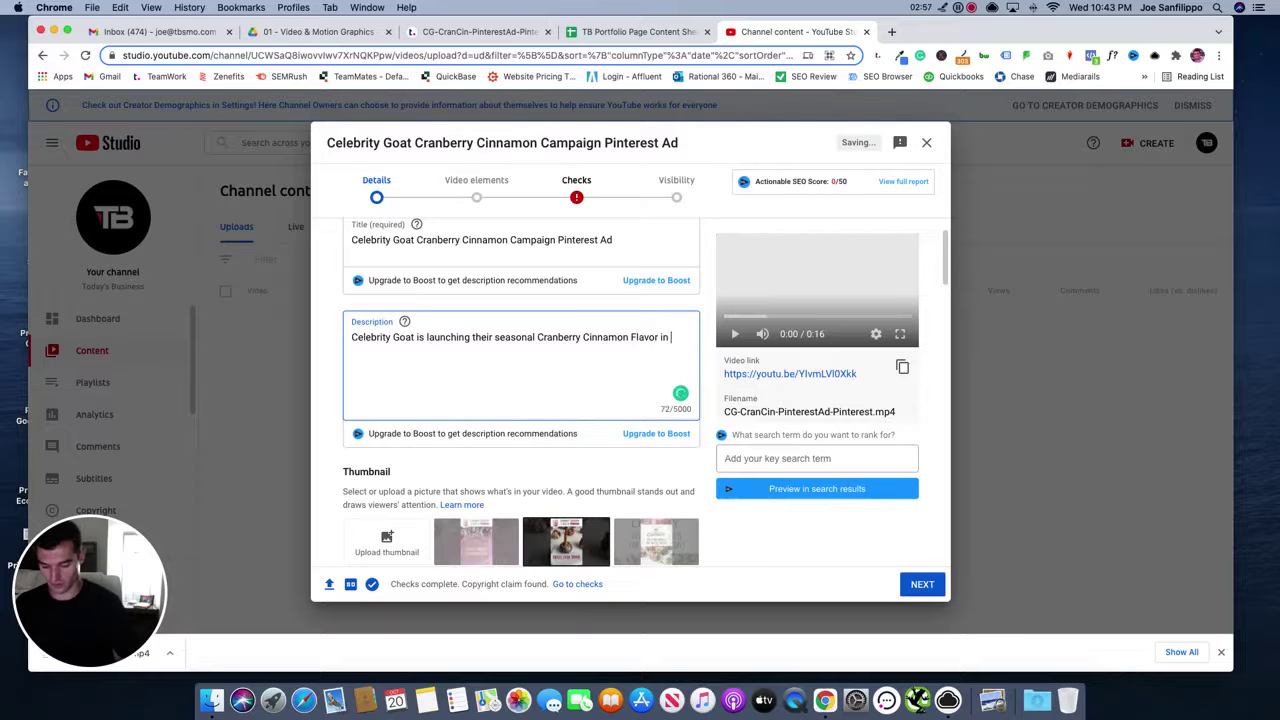
text(CostCo n)
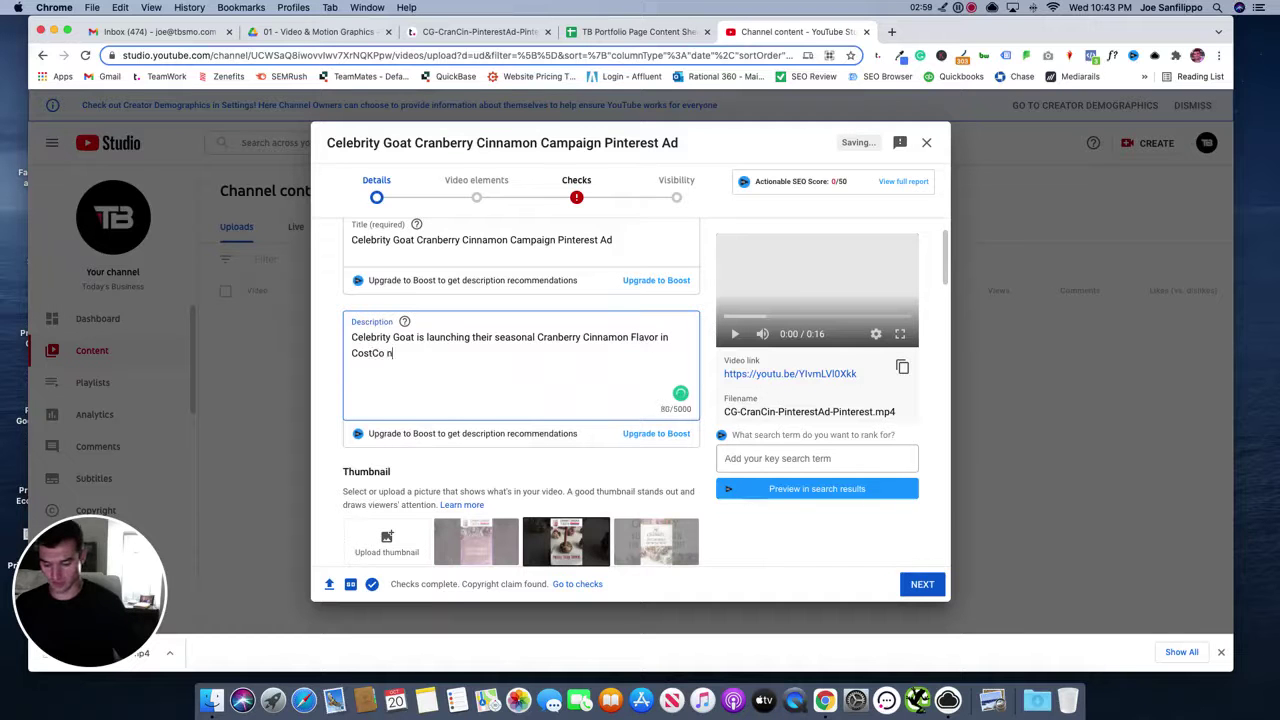
text(ationwide on )
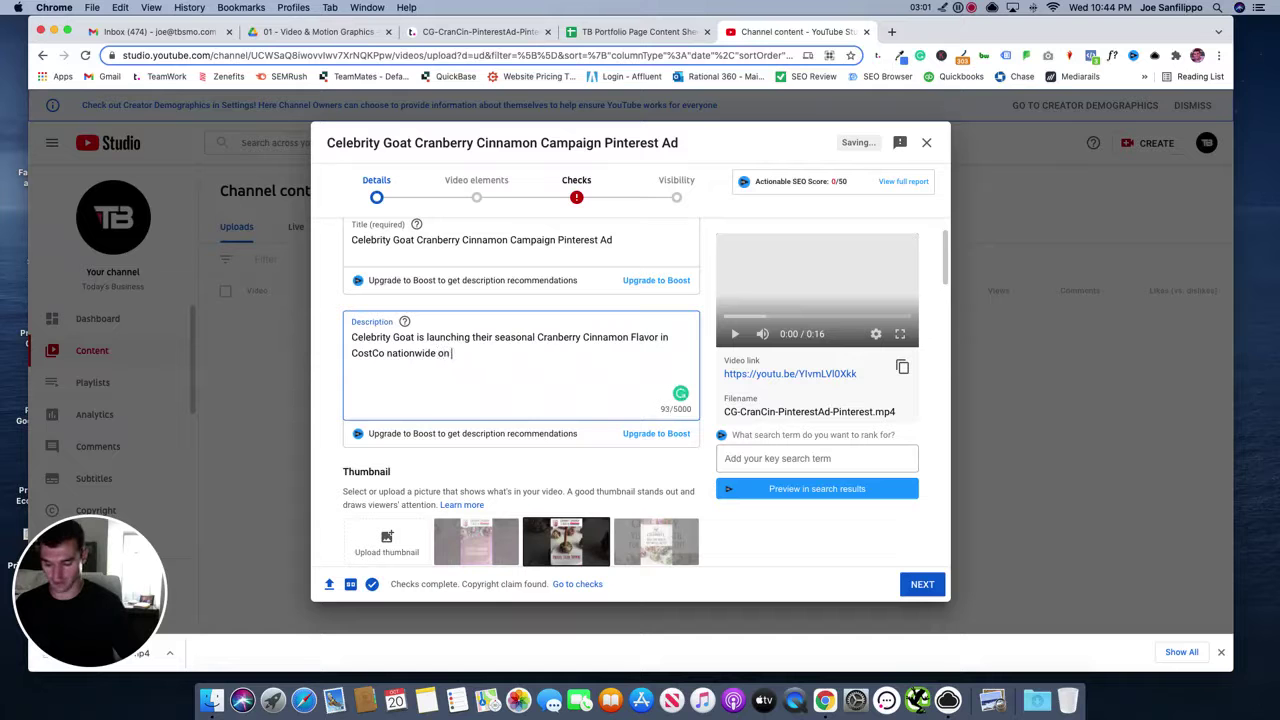
text(October 12)
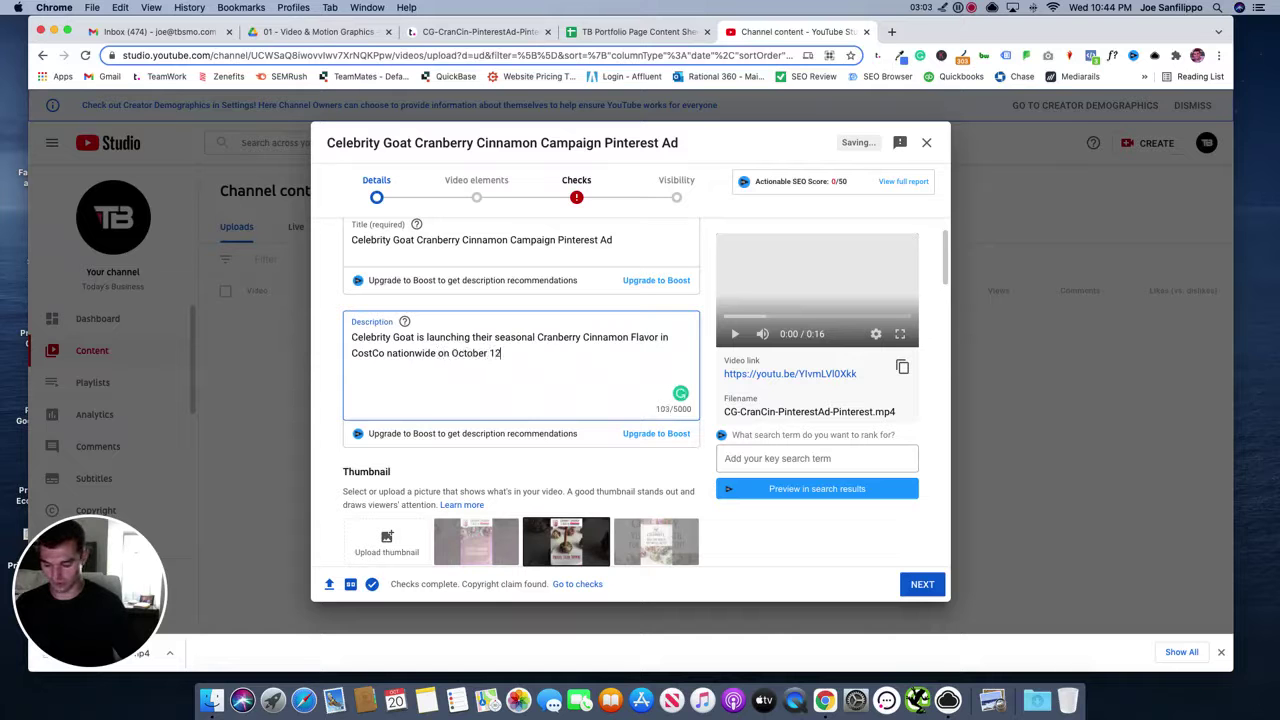
text(th. Today)
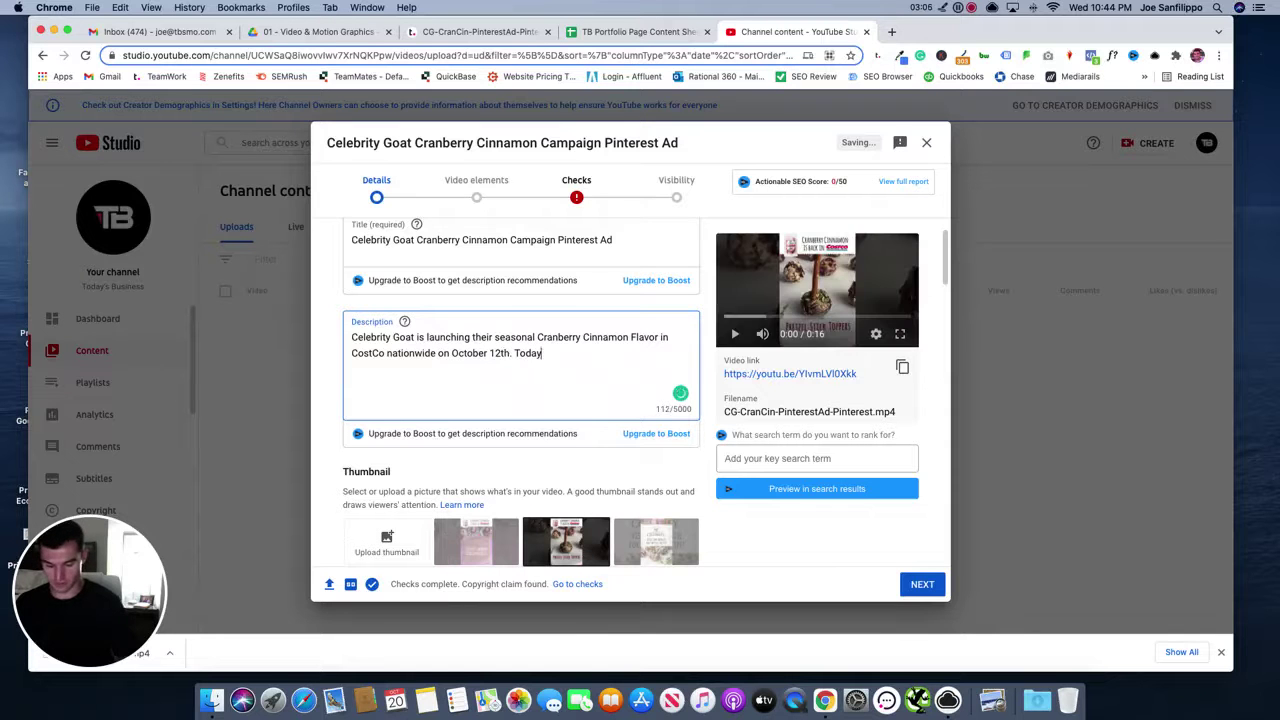
text('s Business create)
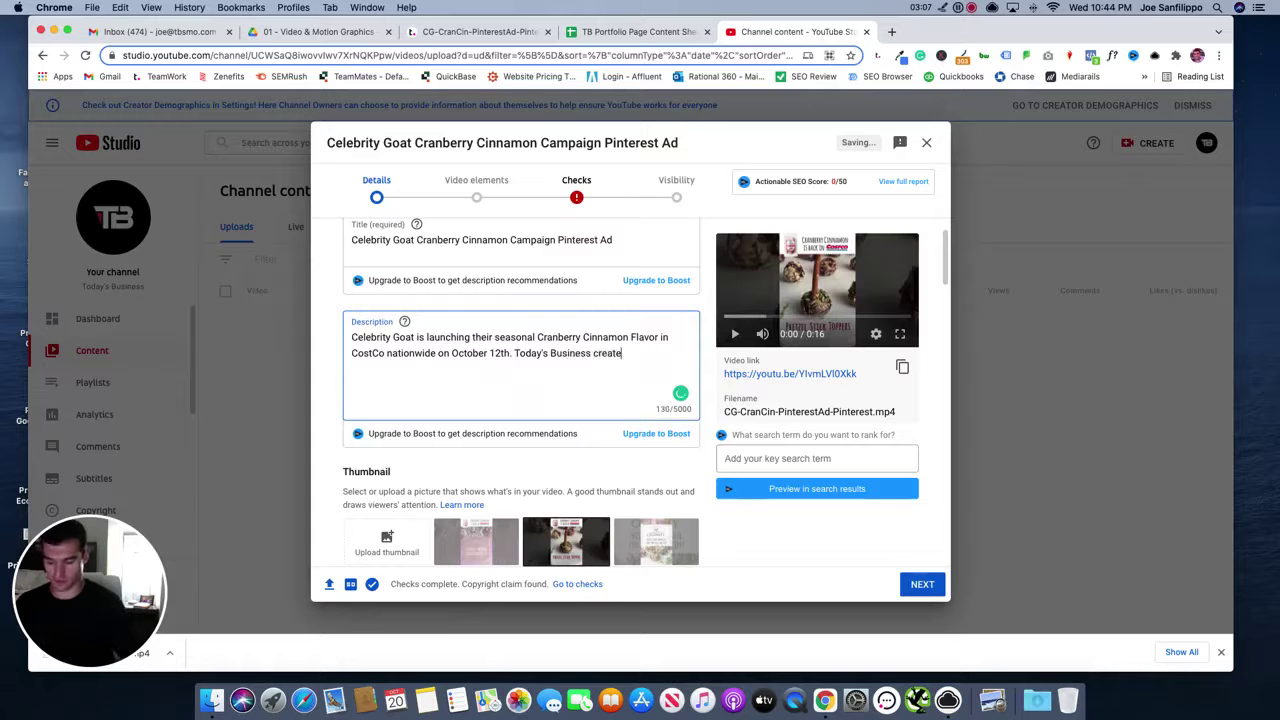
text(d ads to get )
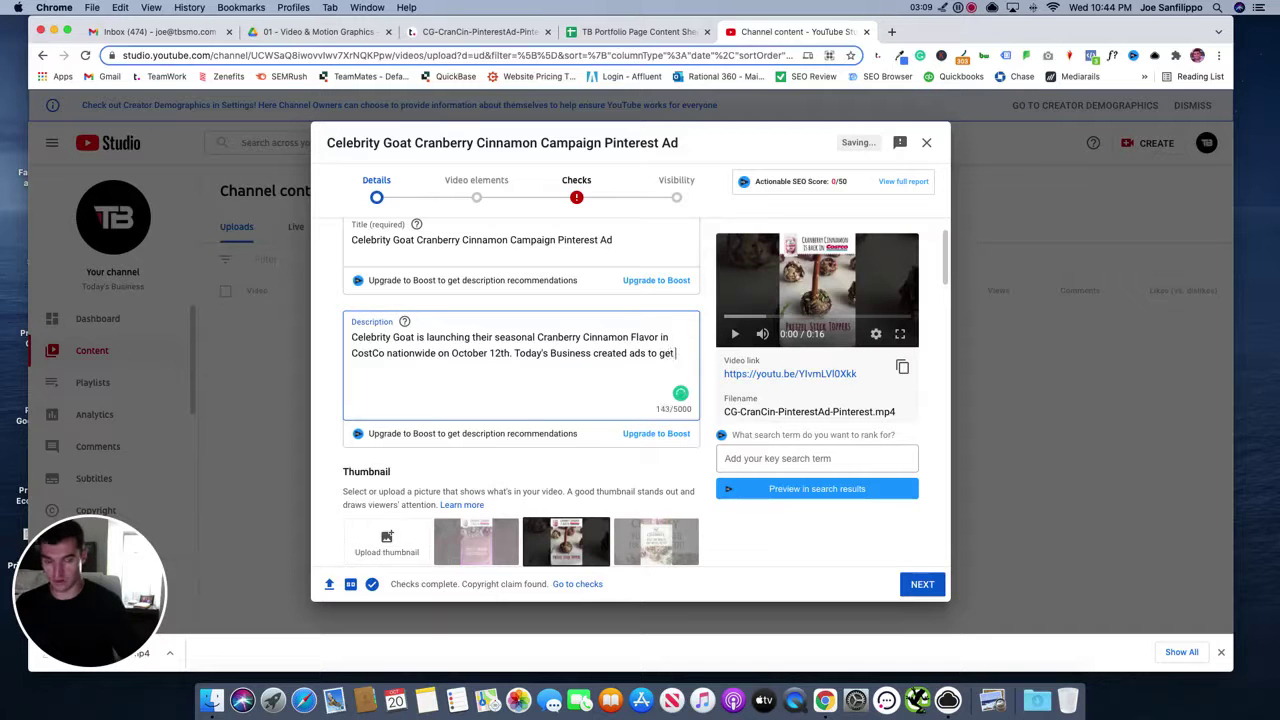
text(this message )
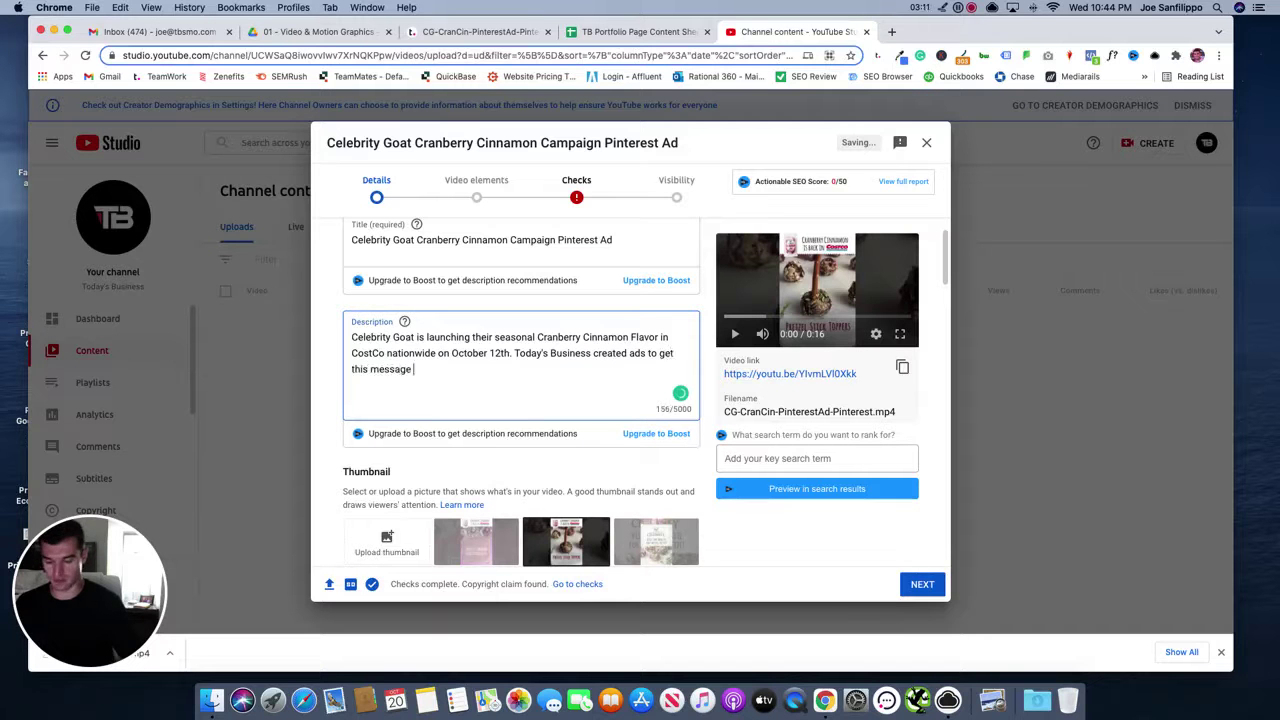
text(out to their )
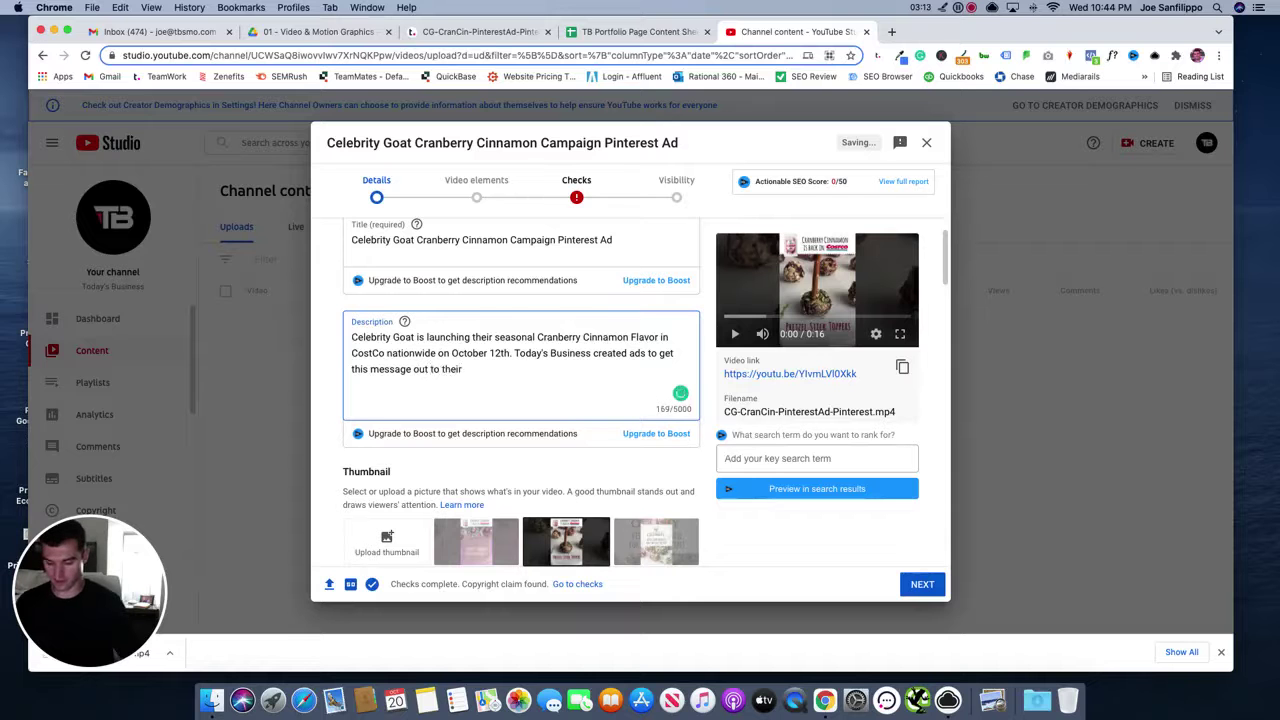
text(target audience.)
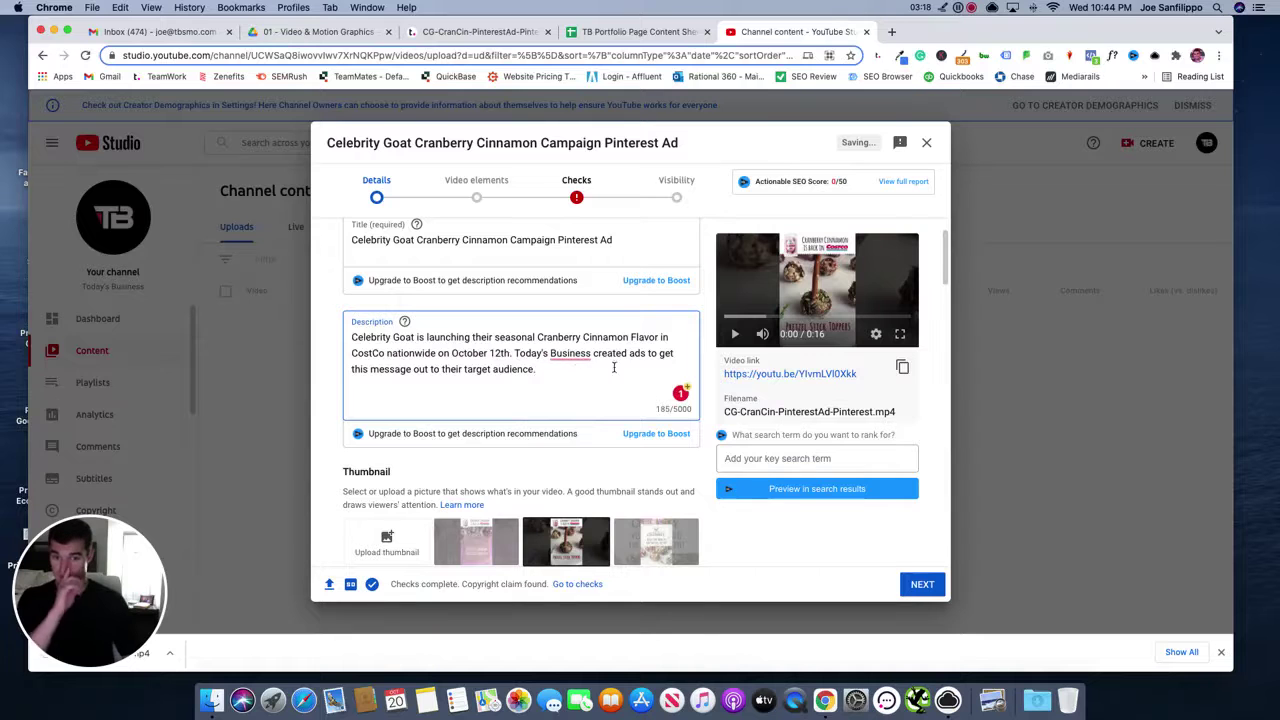
click(570, 355)
click(491, 370)
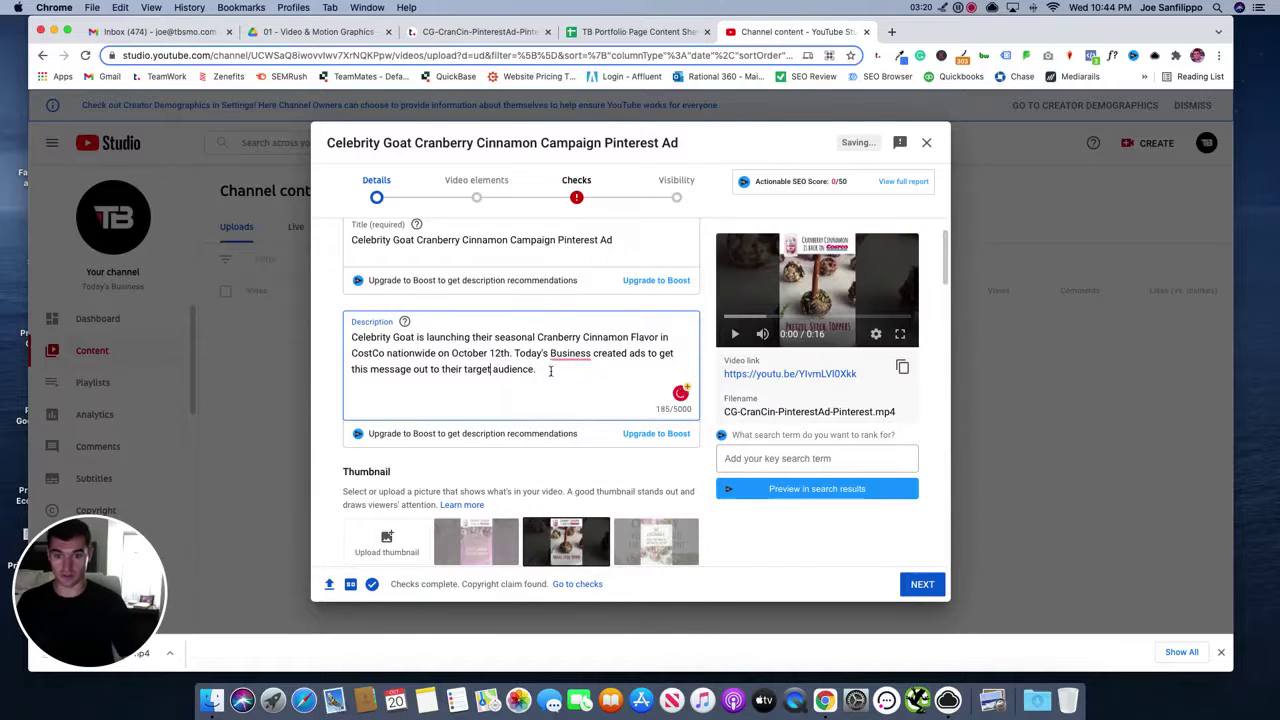
scroll(551, 376, down, 8)
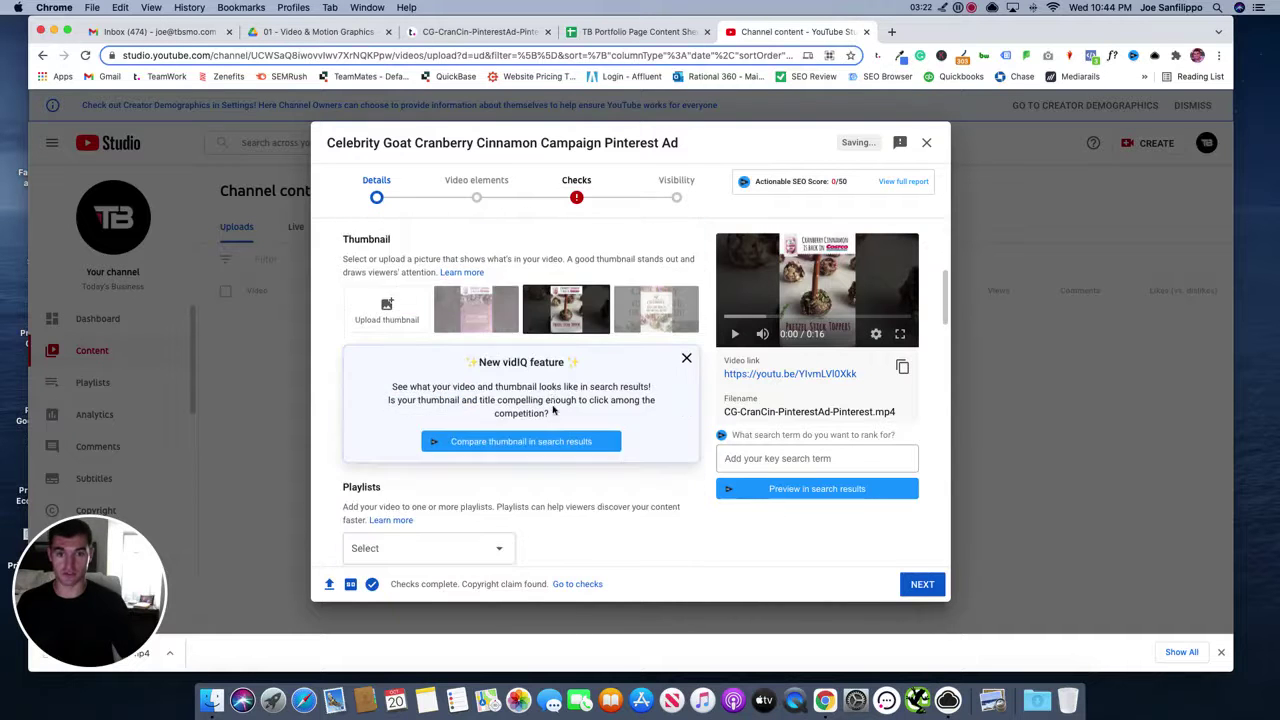
Step: Add the video to the Social Media Creatives playlist
click(423, 268)
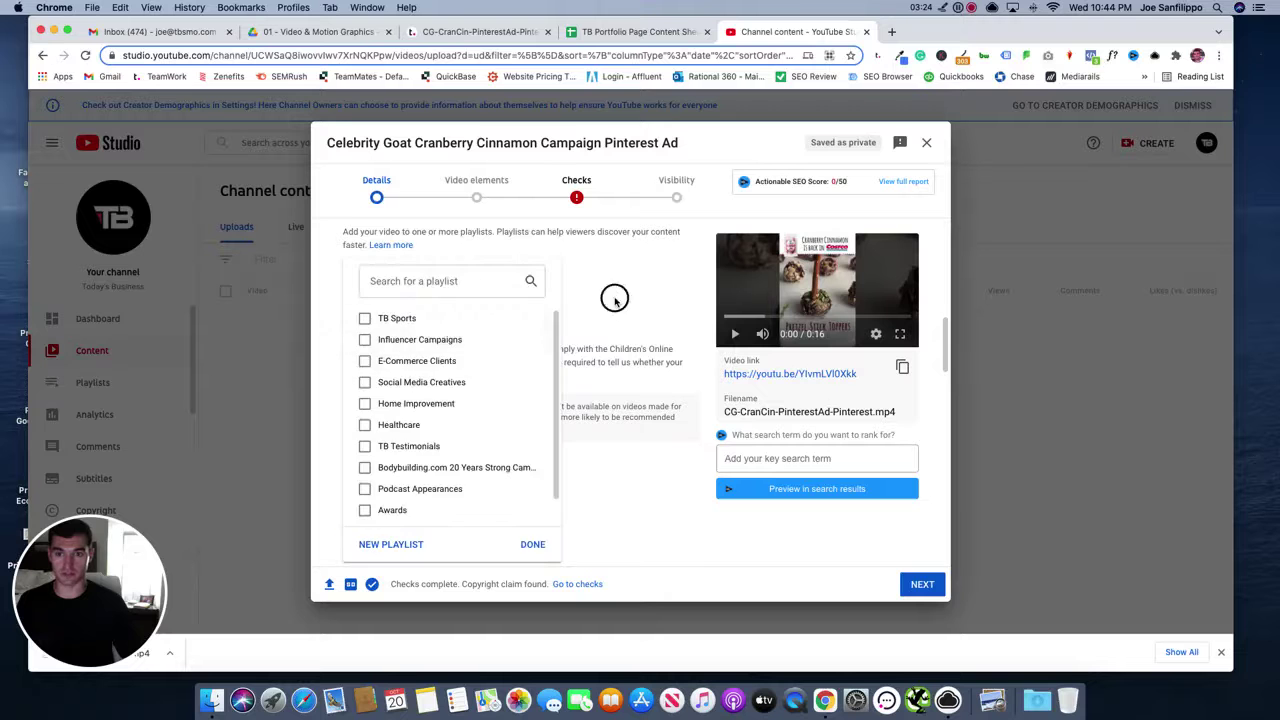
scroll(491, 457, down, 4)
click(471, 429)
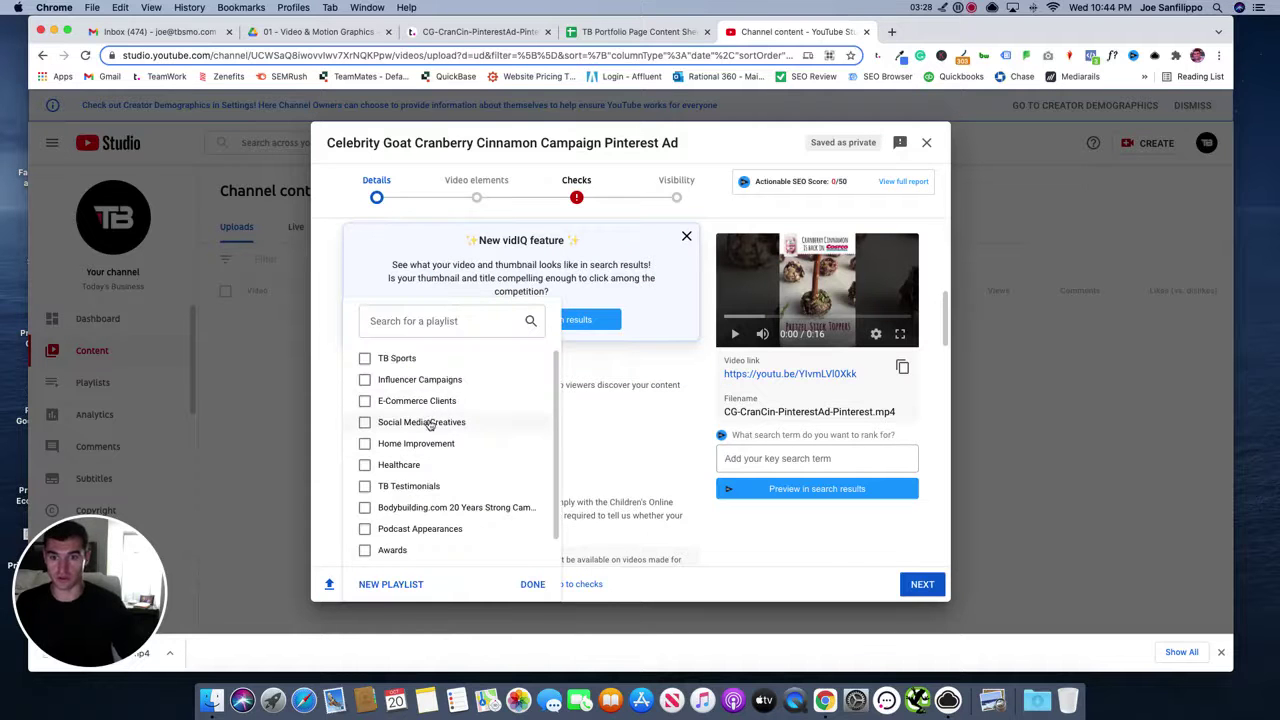
click(430, 424)
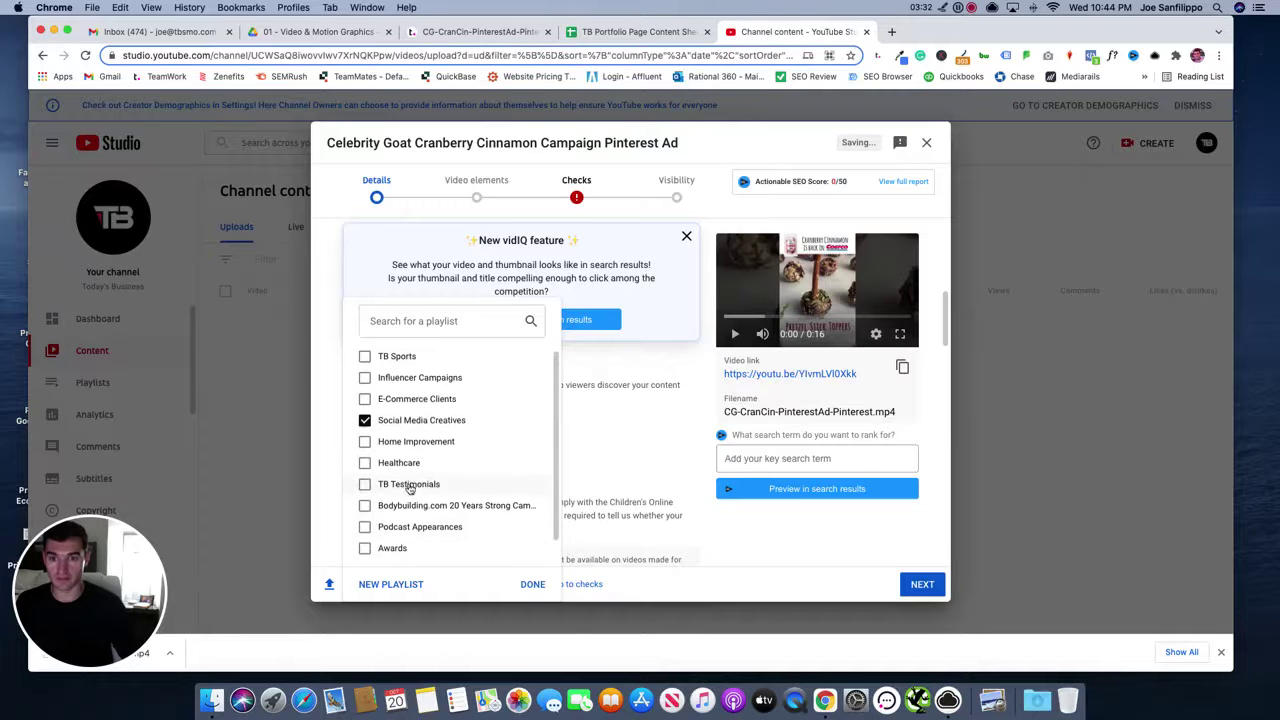
scroll(410, 489, down, 2)
click(618, 415)
Step: Mark the video as 'No, it's not made for kids'
scroll(527, 450, down, 5)
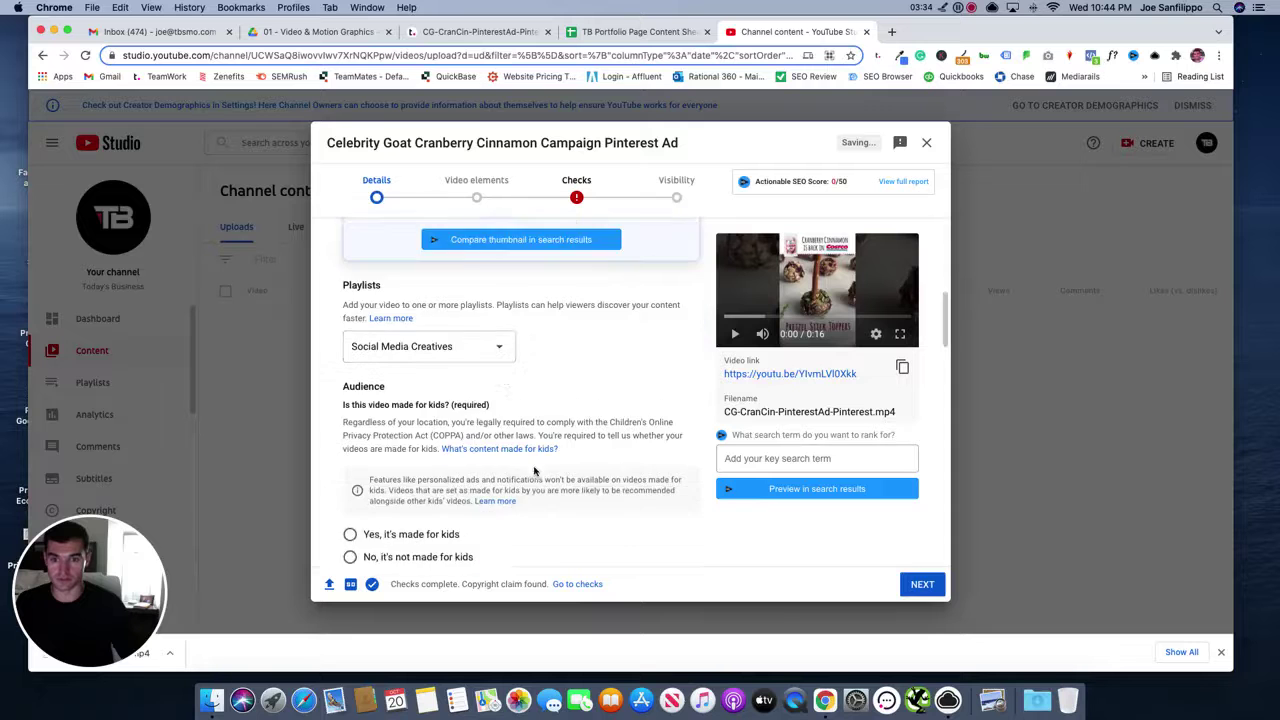
click(357, 283)
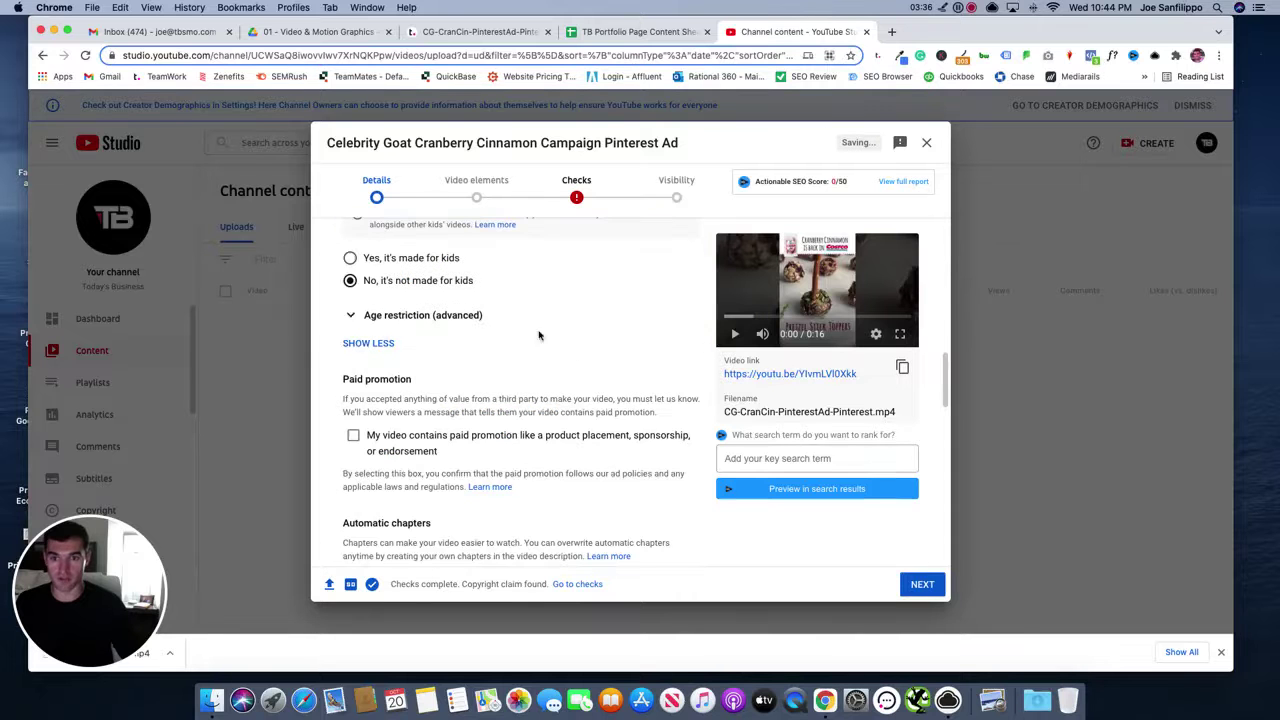
scroll(580, 457, down, 5)
scroll(580, 457, down, 1)
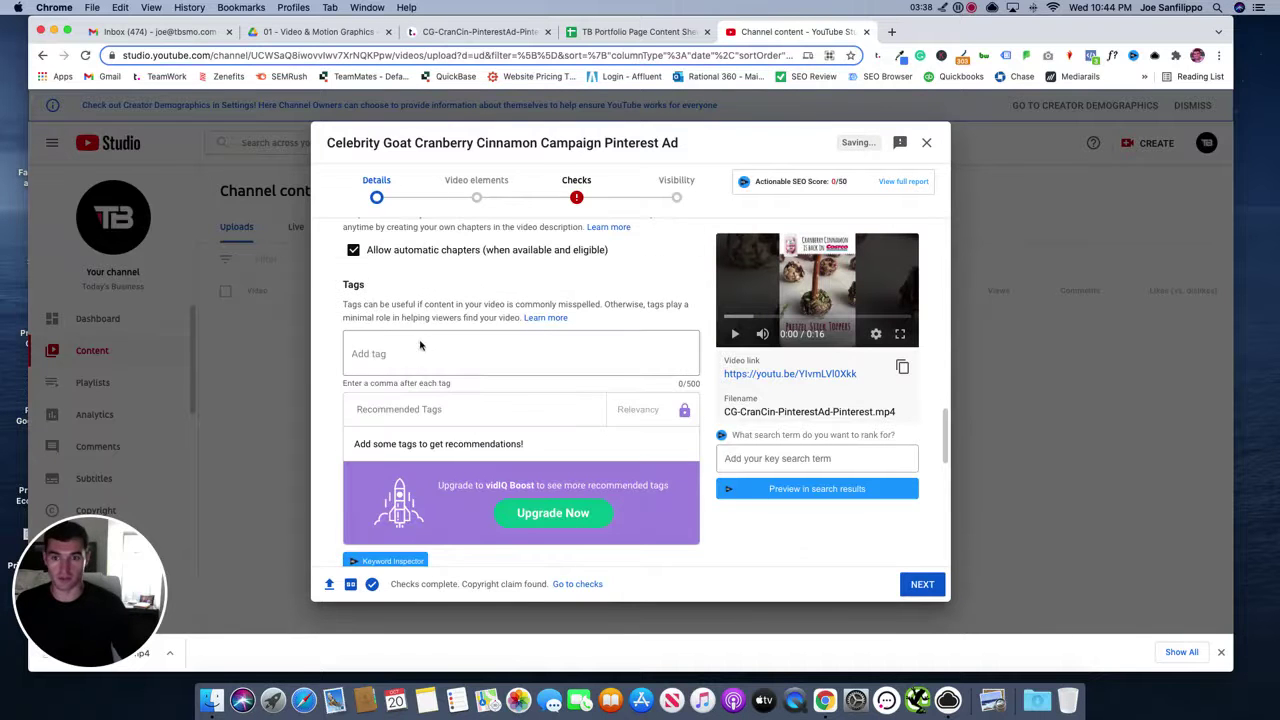
Step: Tag the video celebritygoatcheese, socialads, socialmediacreatives and pinterestads
click(408, 351)
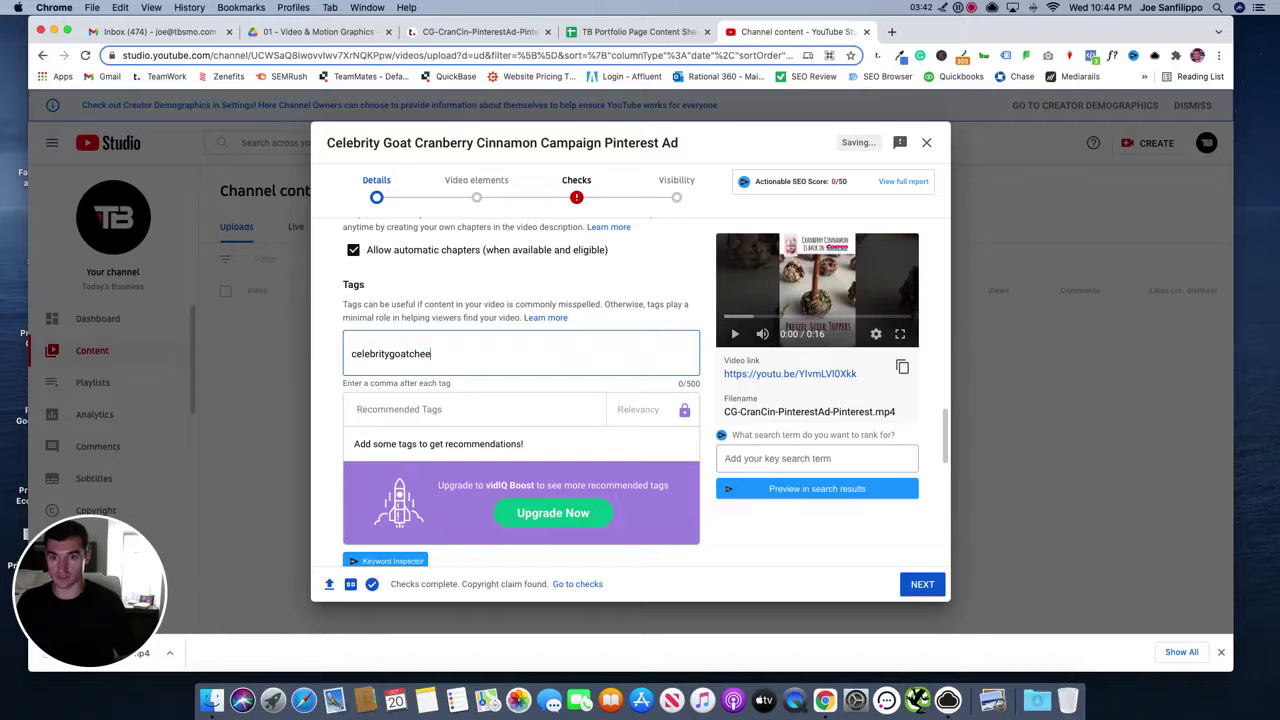
text(celebritygoatcheese)
key(Return)
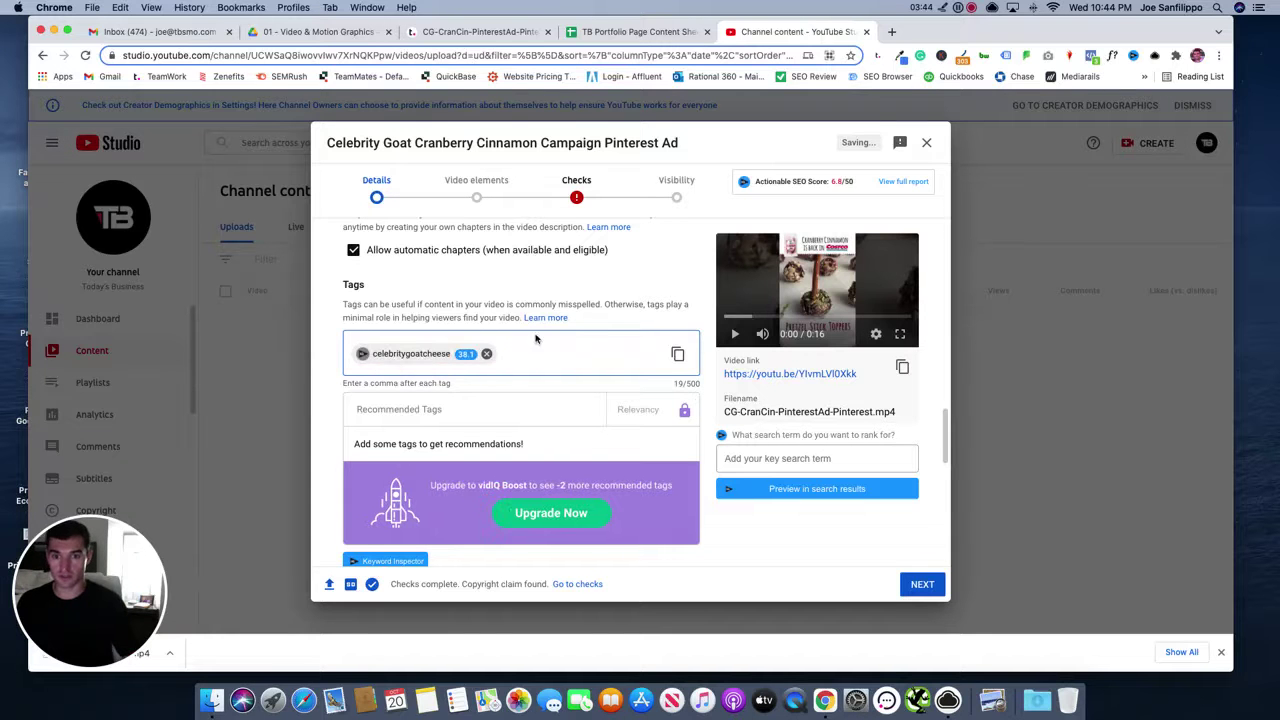
text(socia)
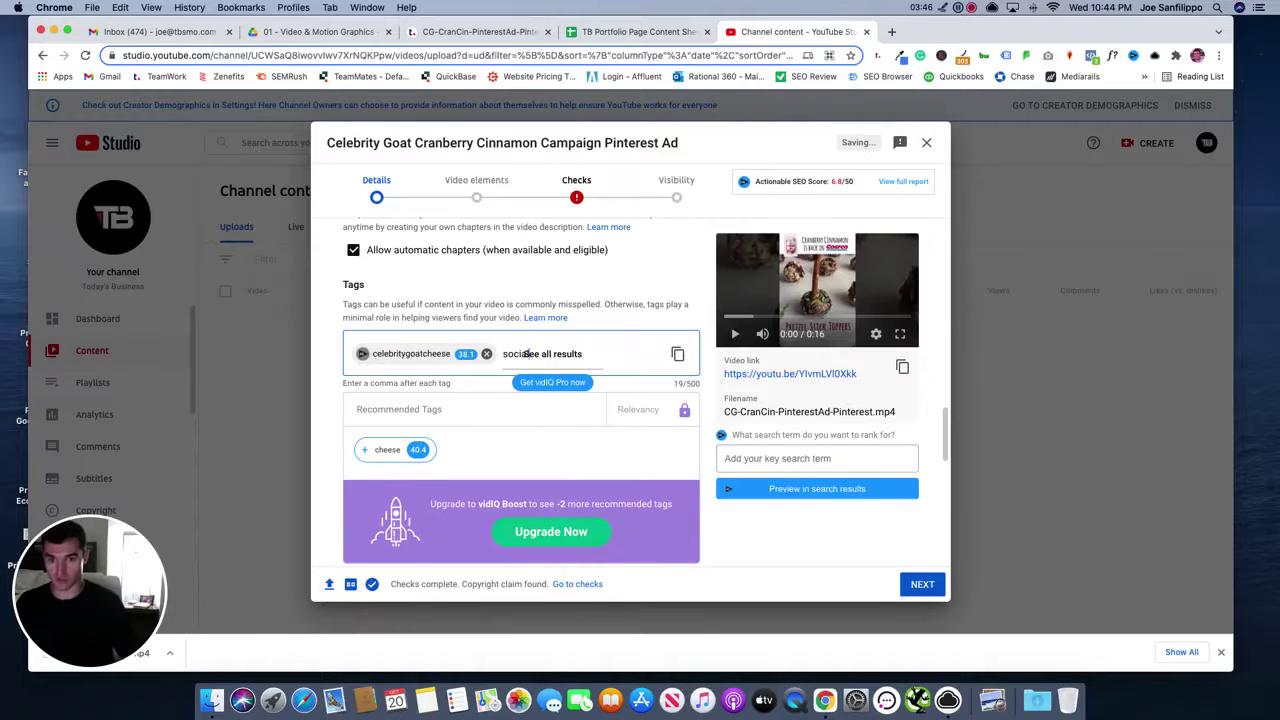
text(lads)
key(Return)
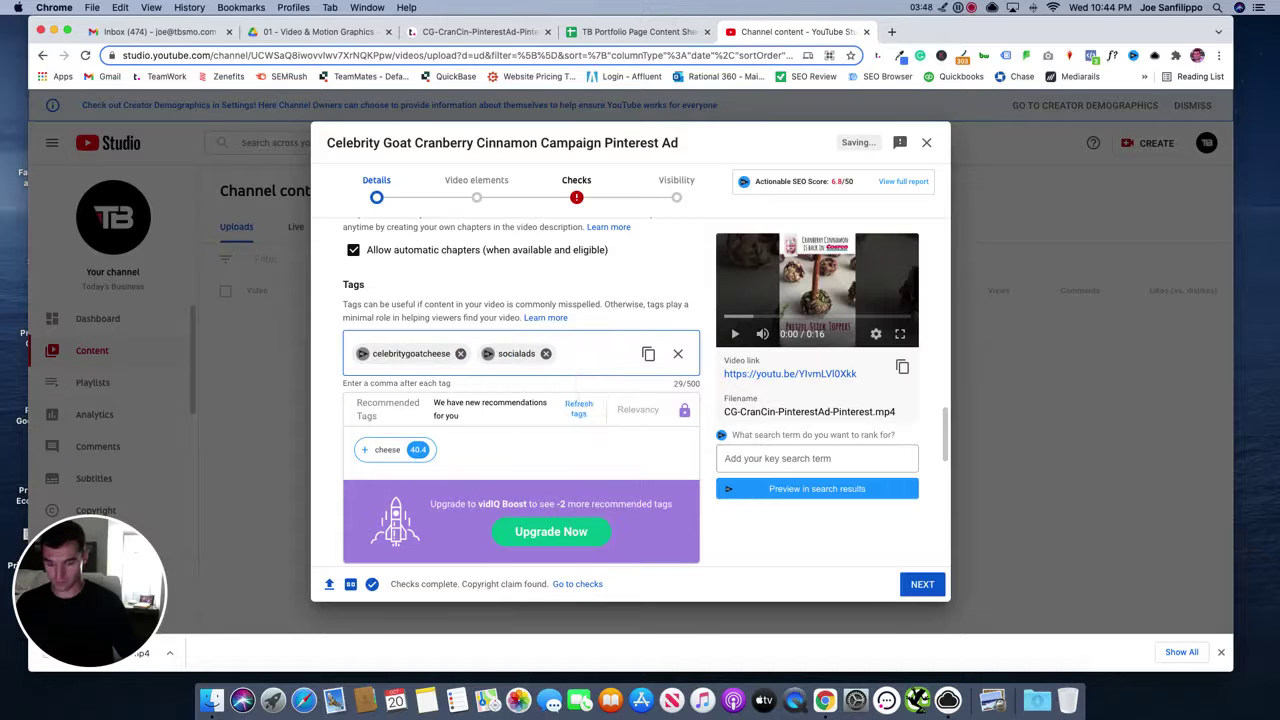
text(socialmediacreatives)
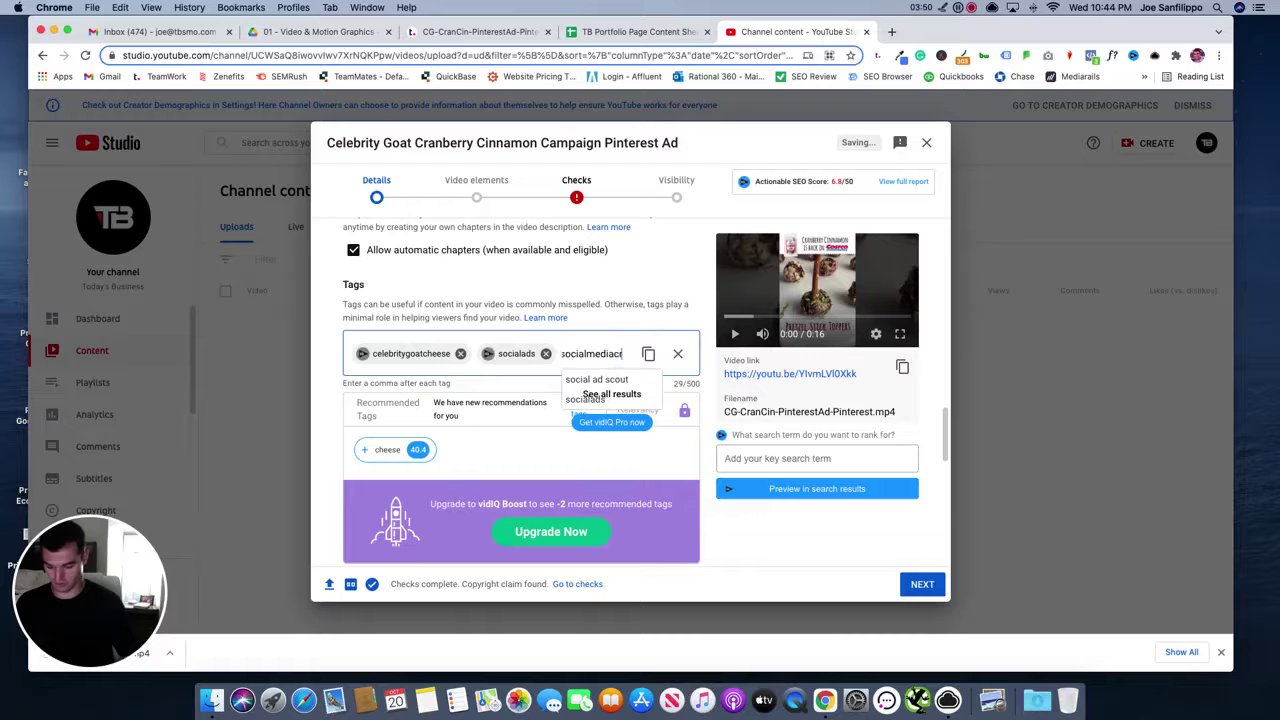
key(Return)
text(pinter)
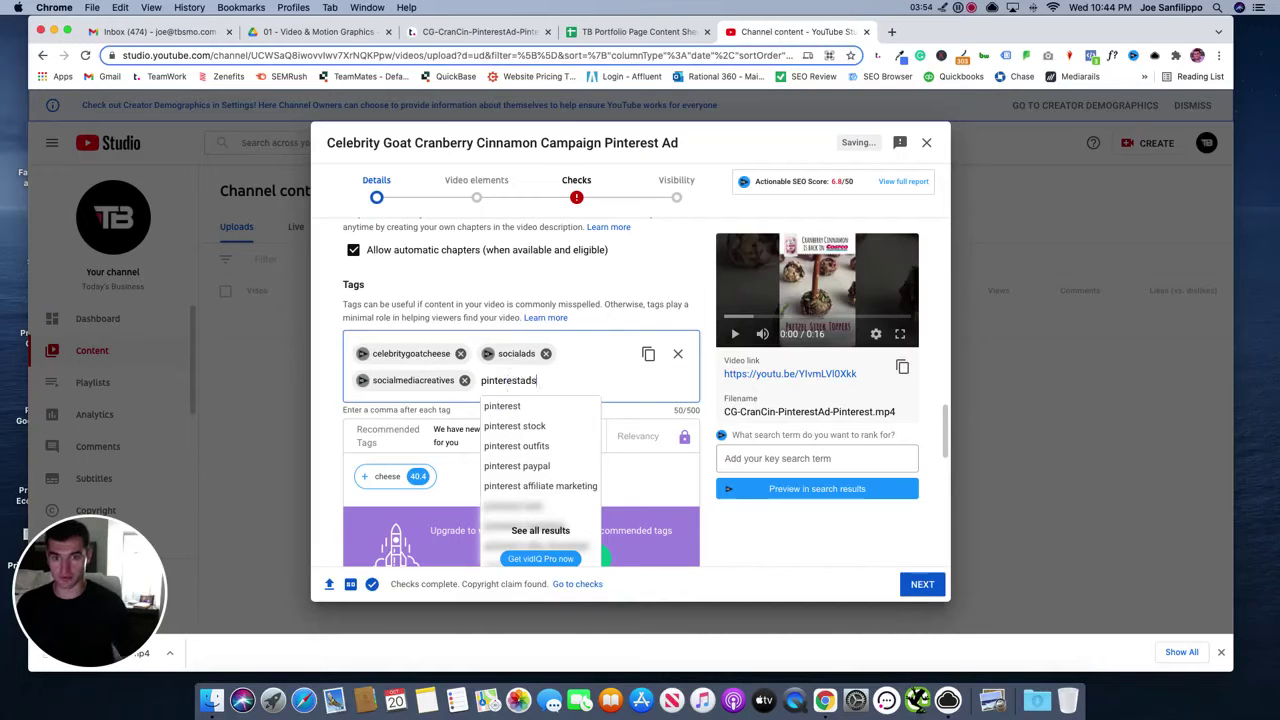
text(estads)
key(Return)
scroll(600, 450, down, 5)
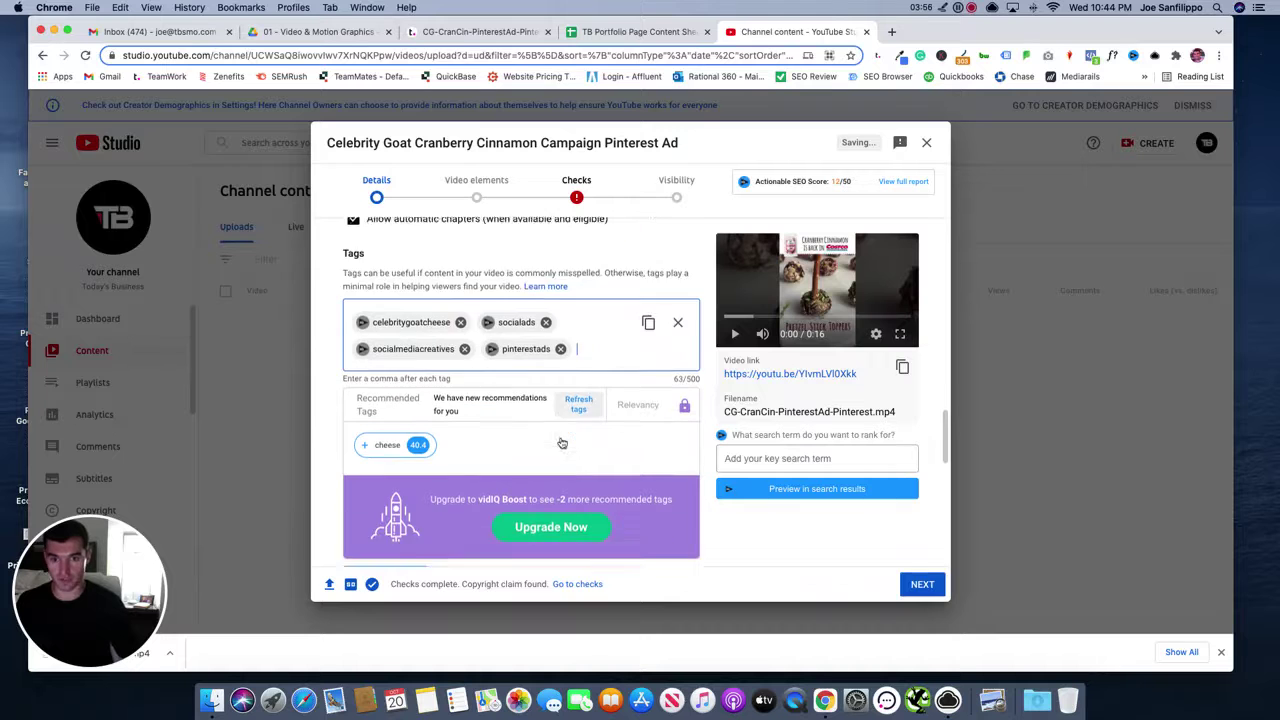
scroll(643, 472, down, 8)
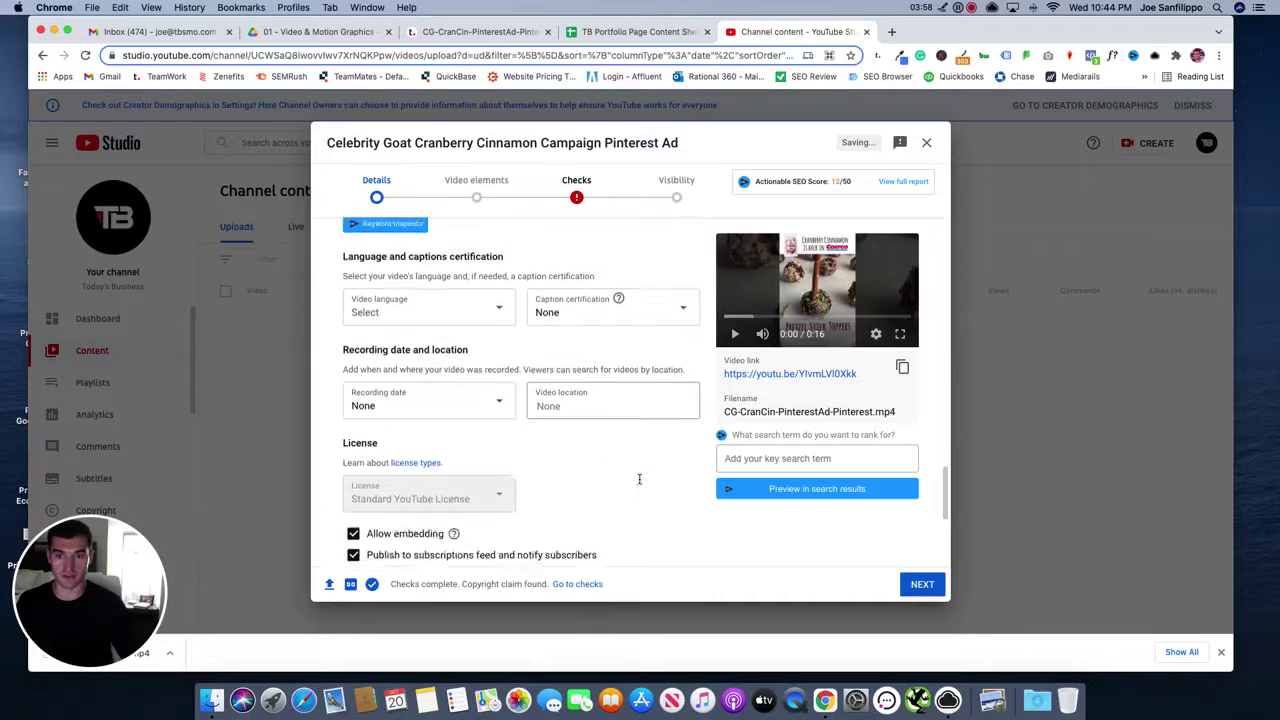
scroll(640, 484, down, 1)
Step: Change the category from Sports to Howto & Style and advance to Video elements
click(426, 430)
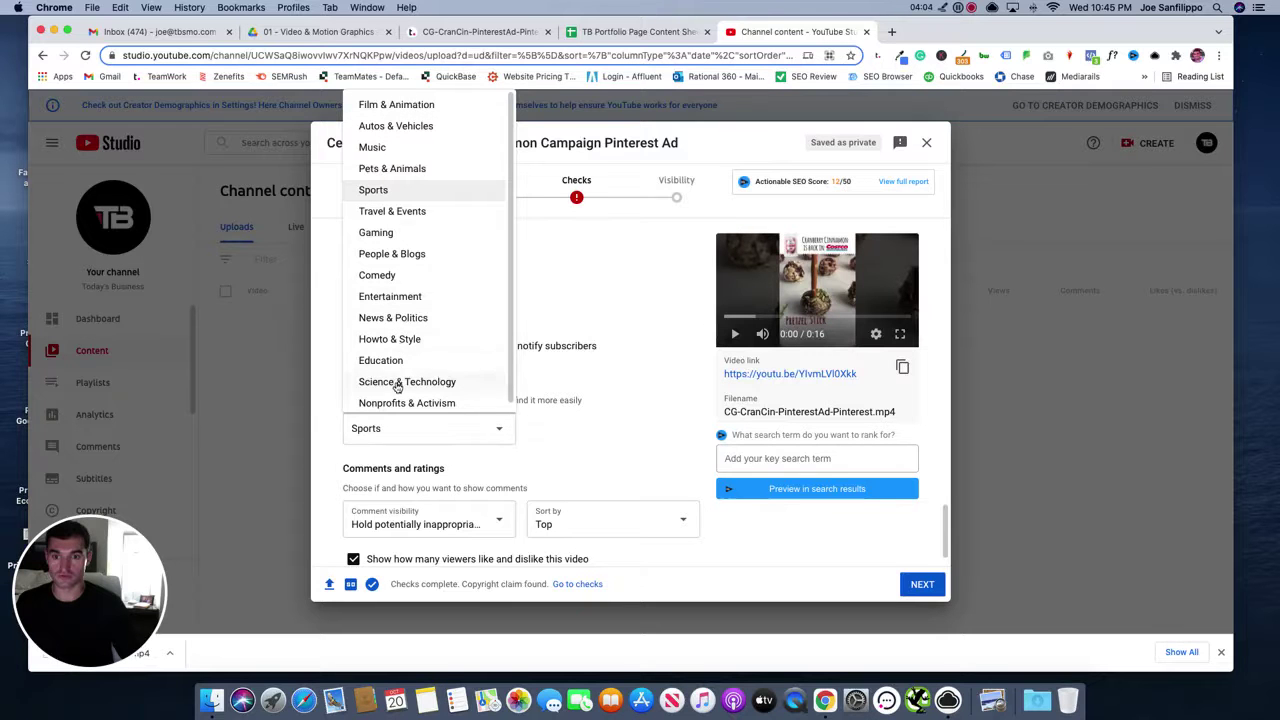
scroll(397, 382, down, 1)
scroll(395, 382, up, 1)
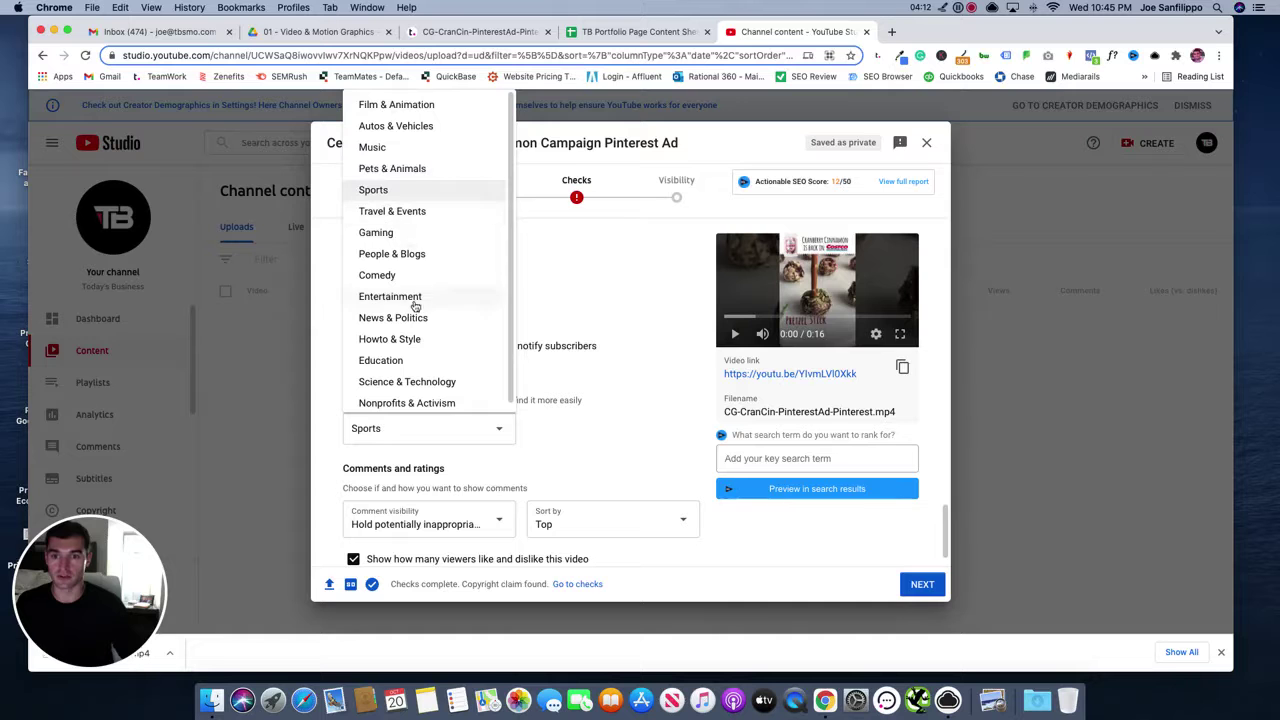
scroll(410, 295, down, 1)
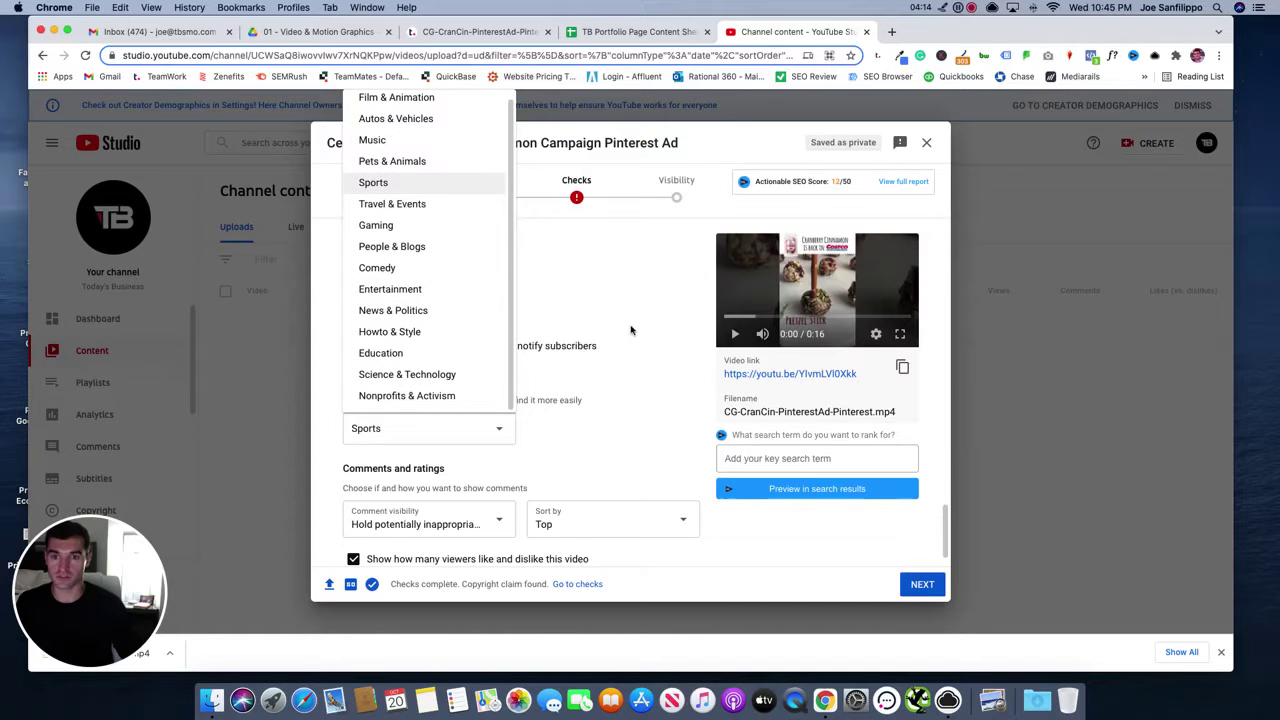
click(416, 333)
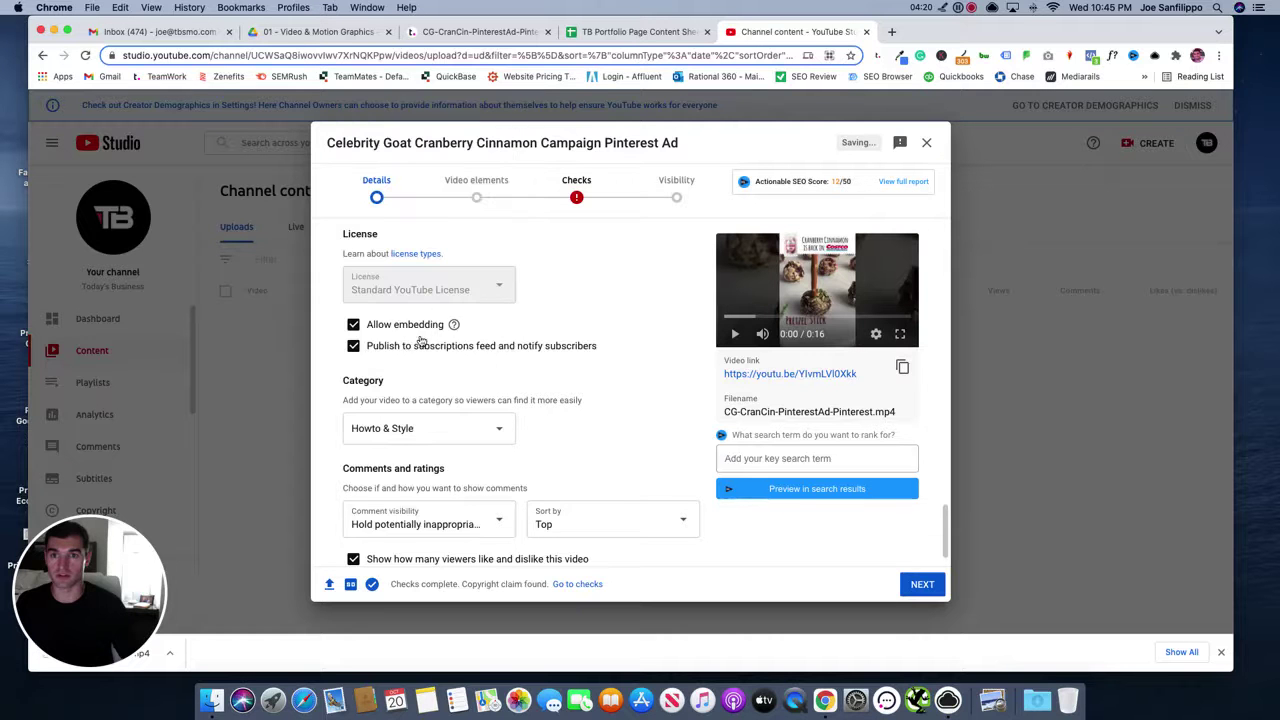
scroll(594, 451, down, 2)
click(920, 586)
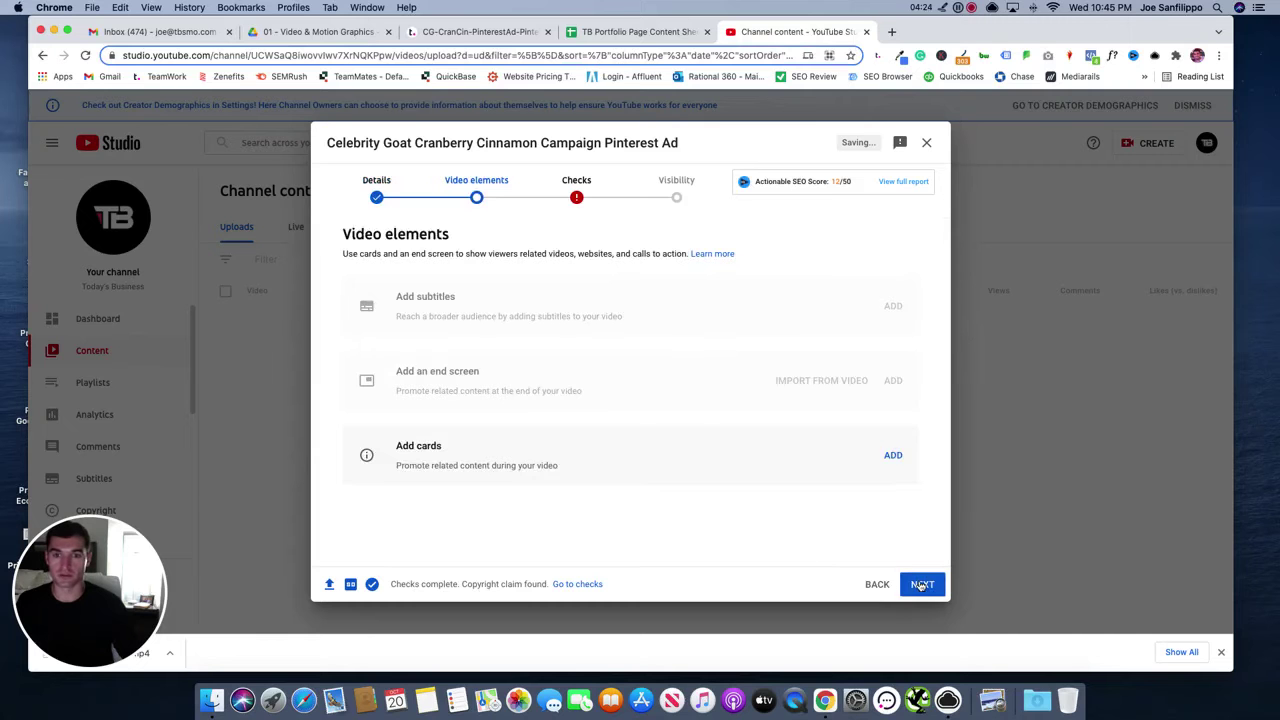
Step: Skip past Video elements and Checks, publish the video as Public, and copy its link
click(921, 586)
click(921, 586)
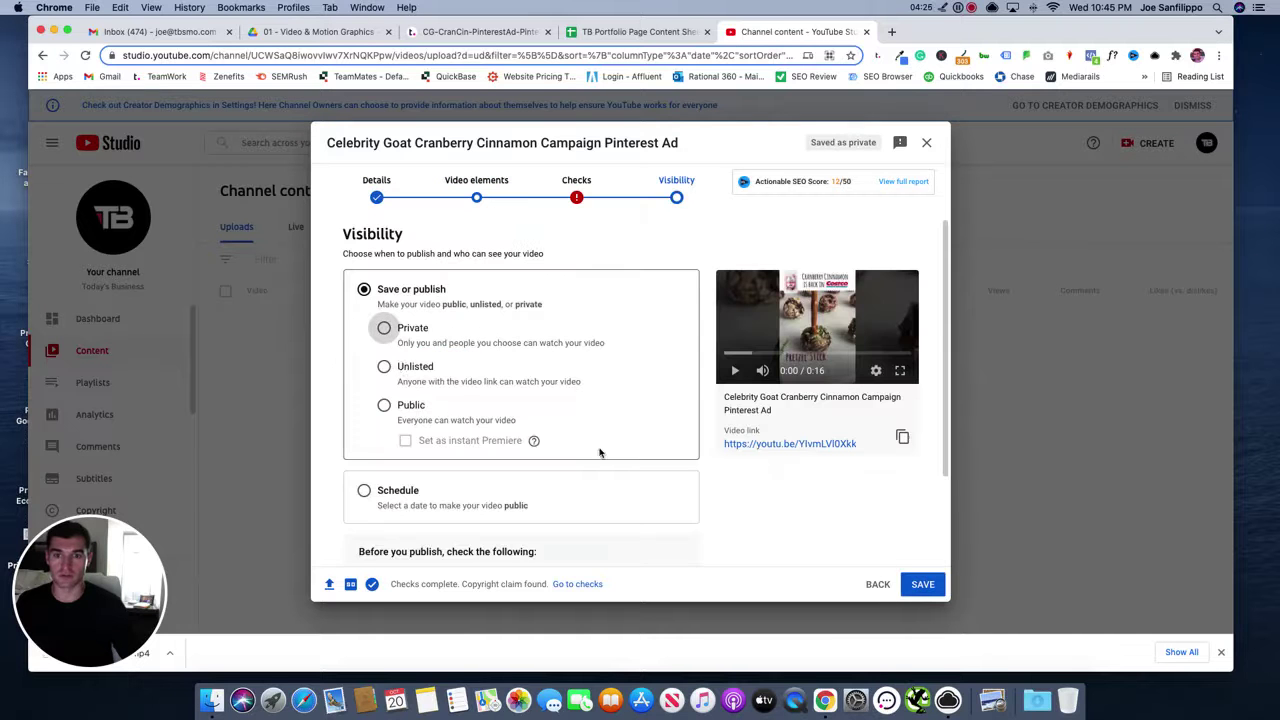
click(386, 406)
scroll(580, 400, down, 3)
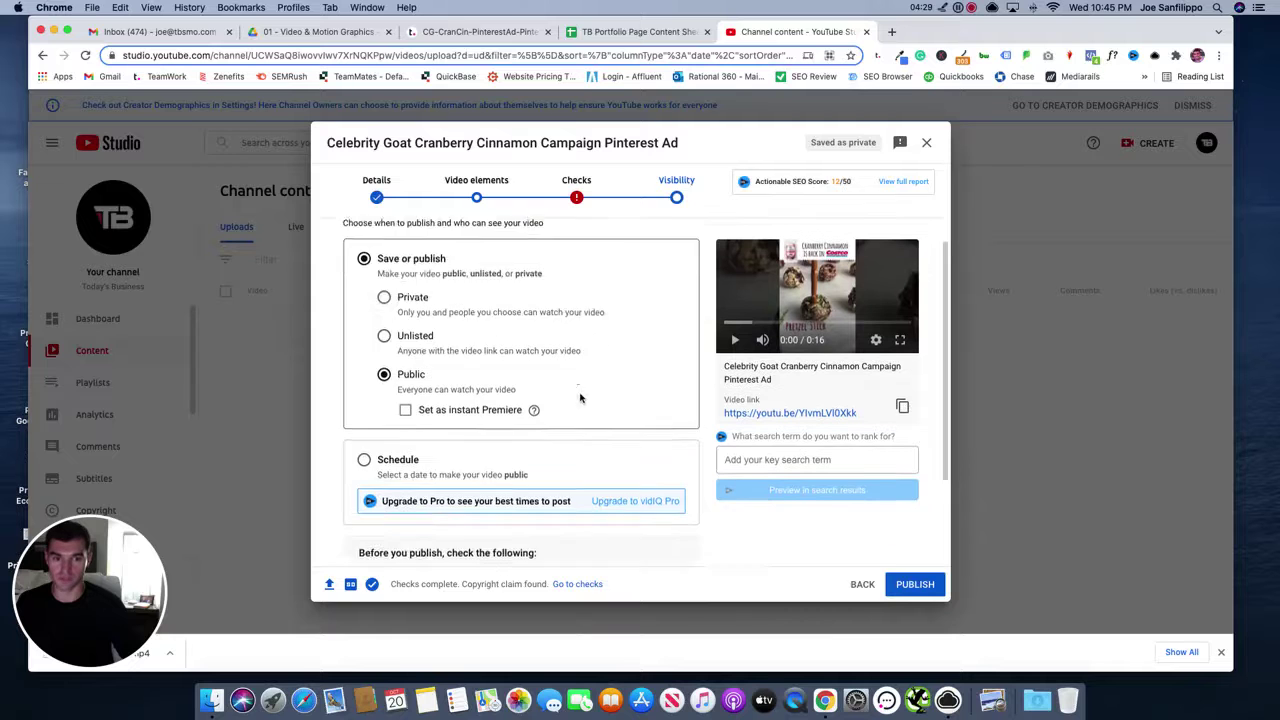
scroll(575, 408, up, 3)
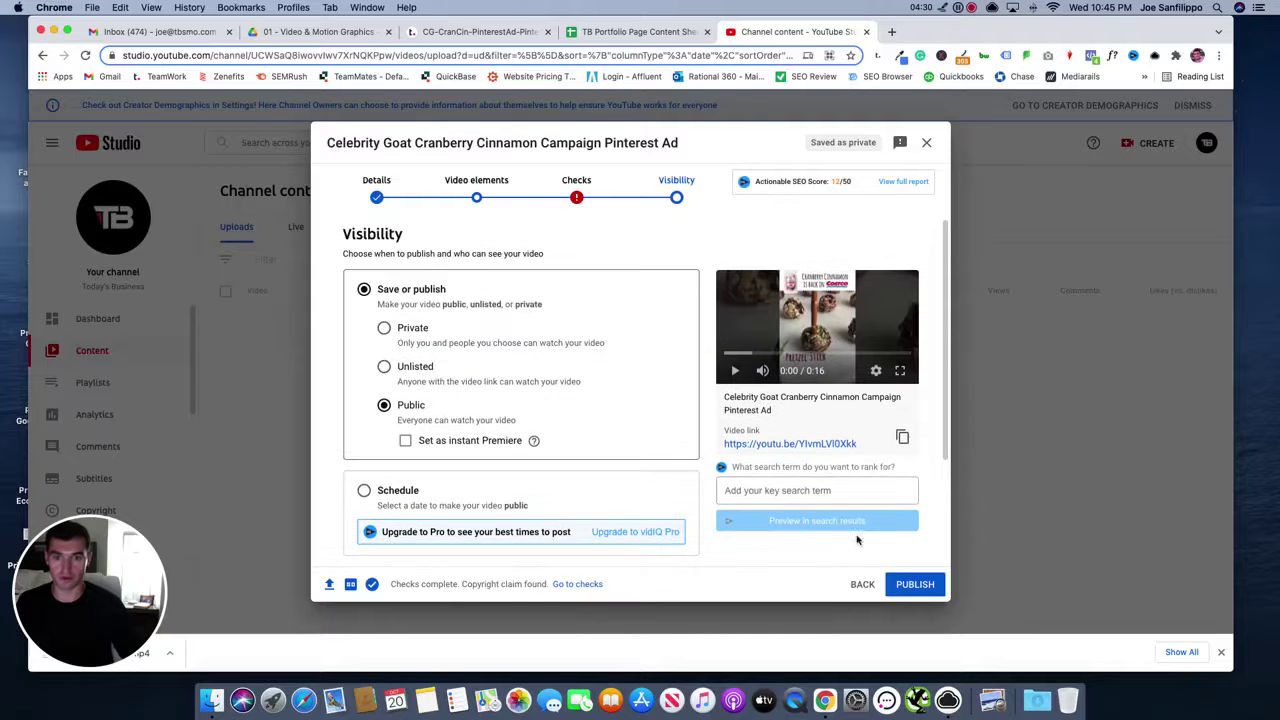
click(912, 584)
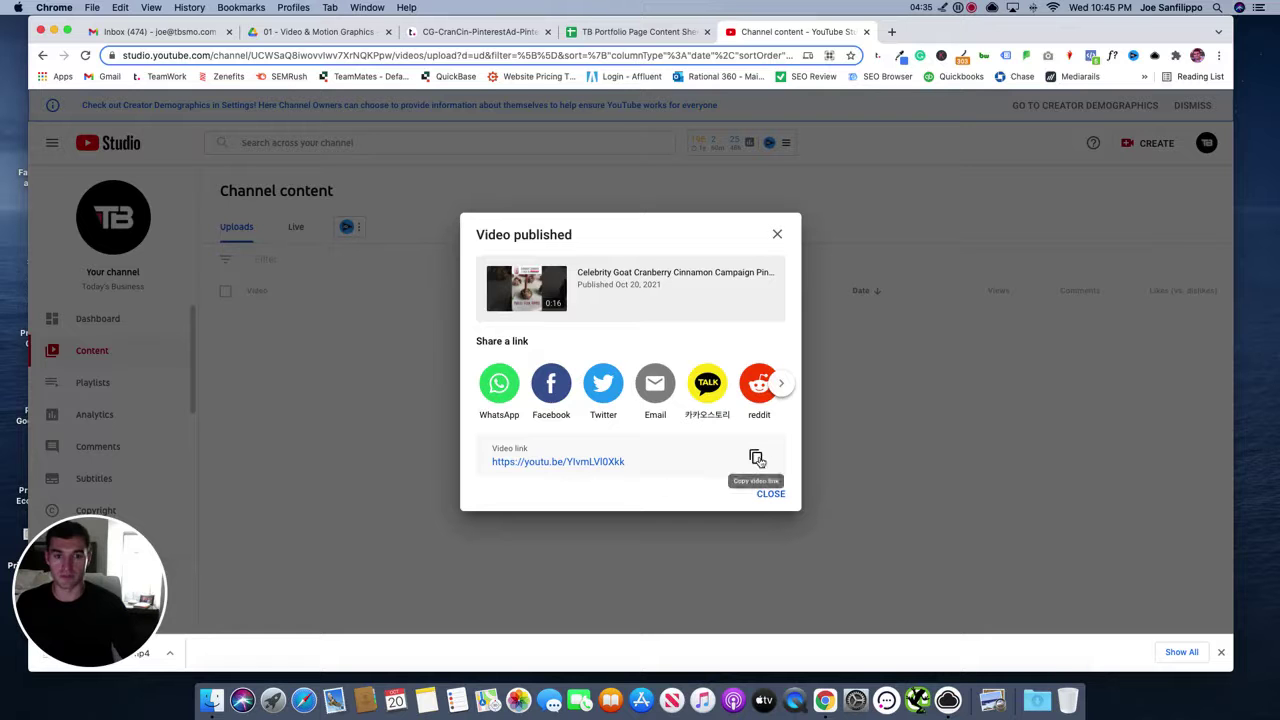
click(757, 457)
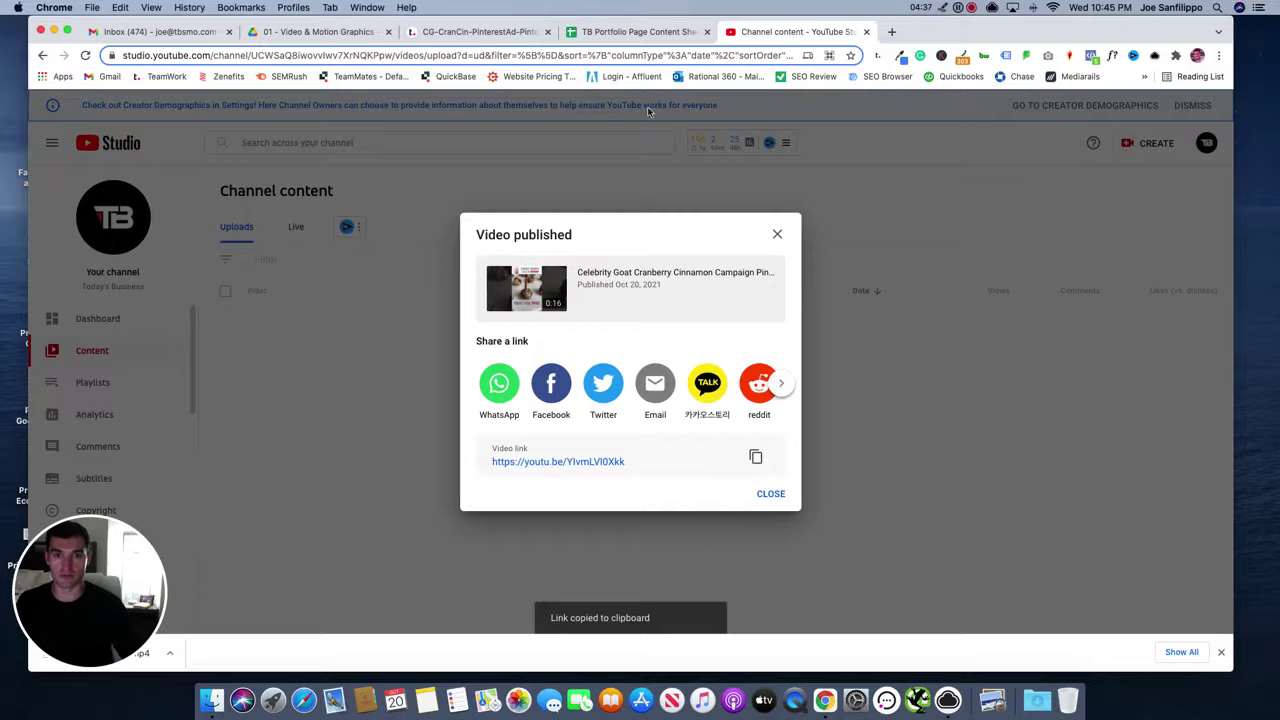
click(630, 32)
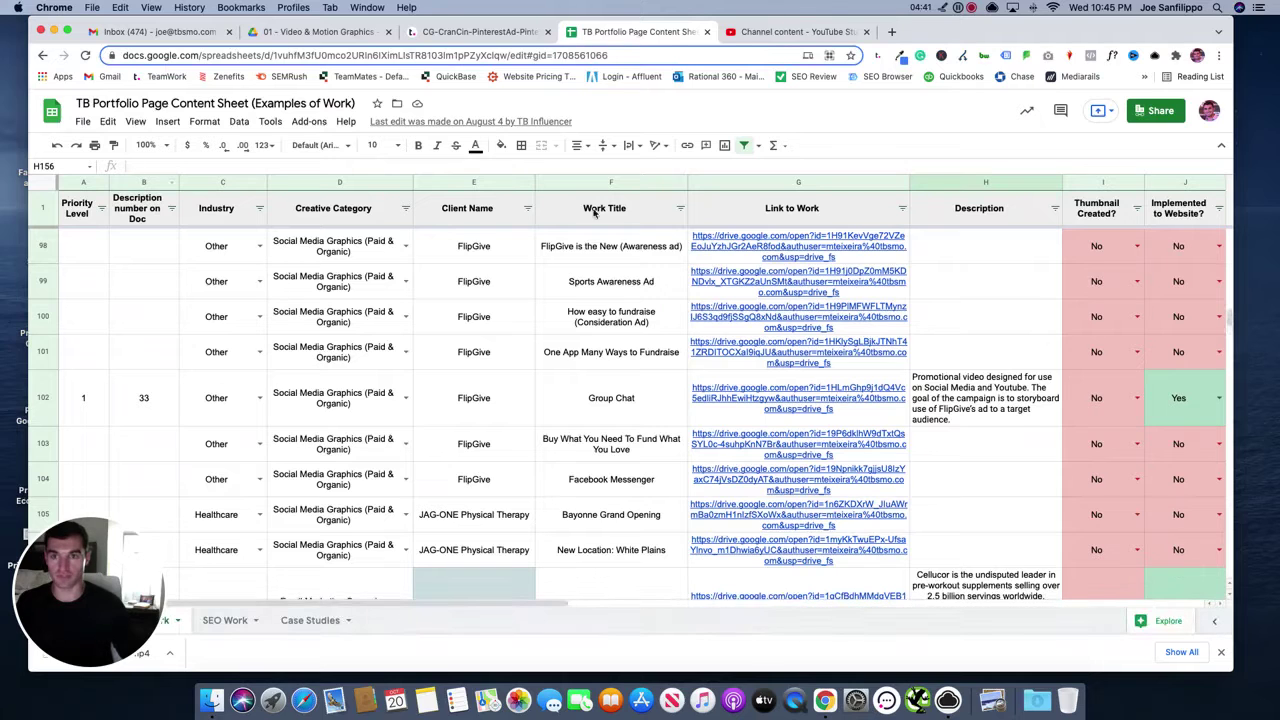
Step: Scroll to empty row 164 of the content sheet, then open the Today's Business portfolio page
scroll(645, 446, down, 15)
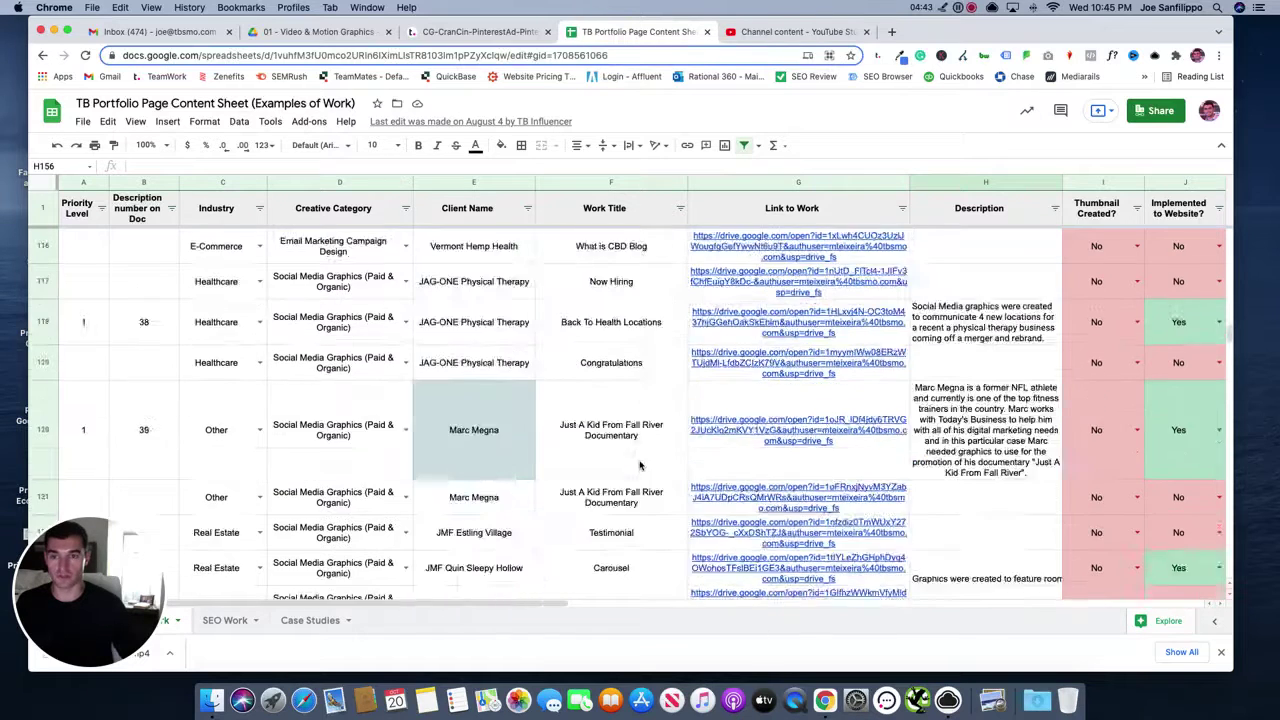
scroll(640, 464, down, 10)
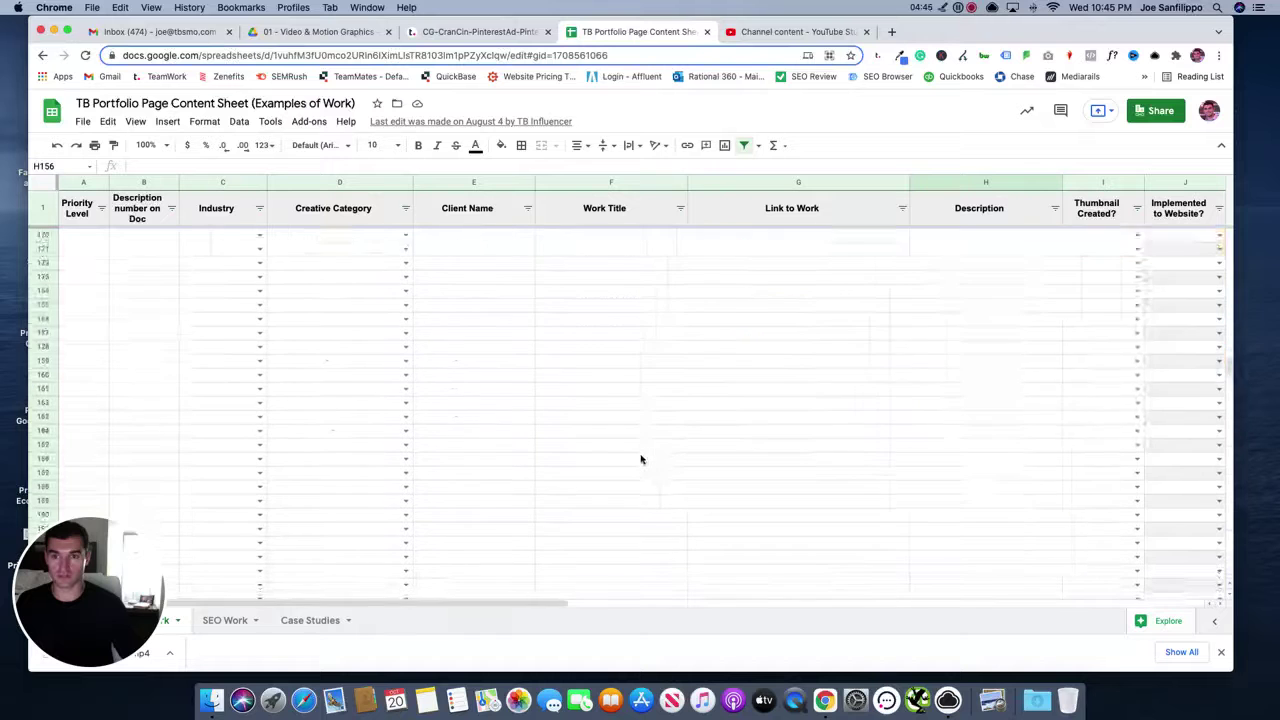
click(235, 412)
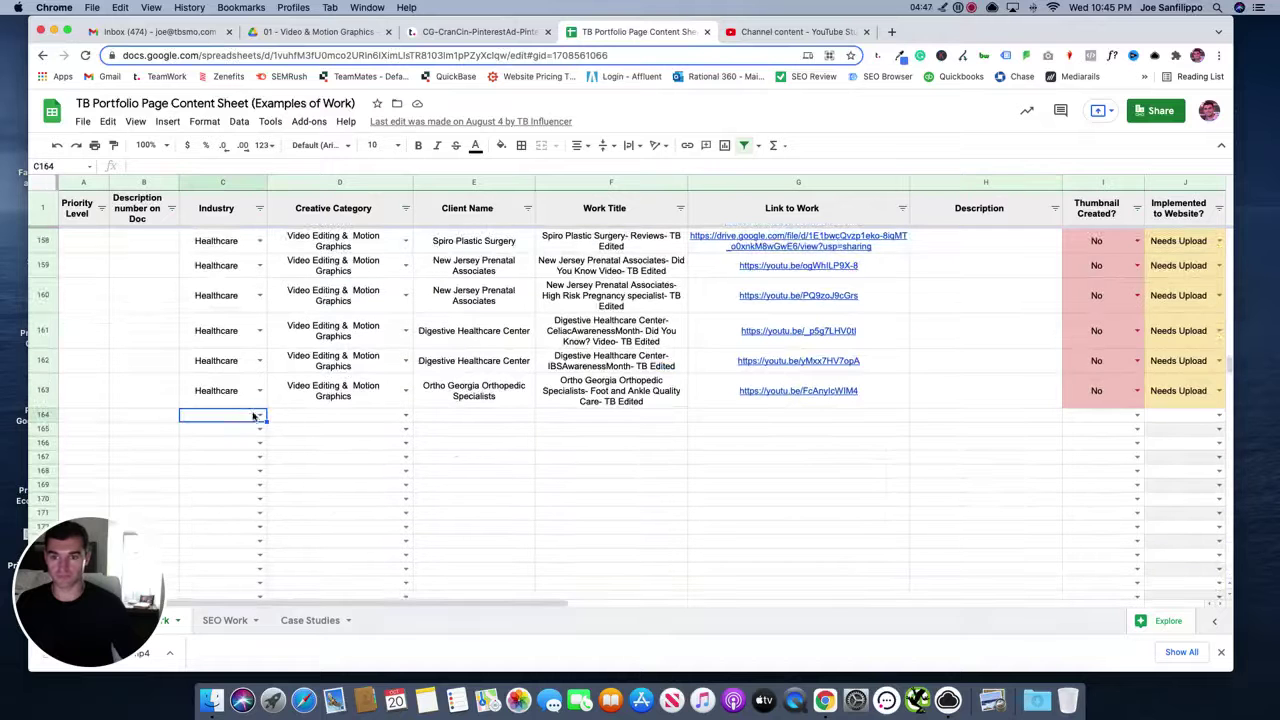
click(259, 414)
click(346, 457)
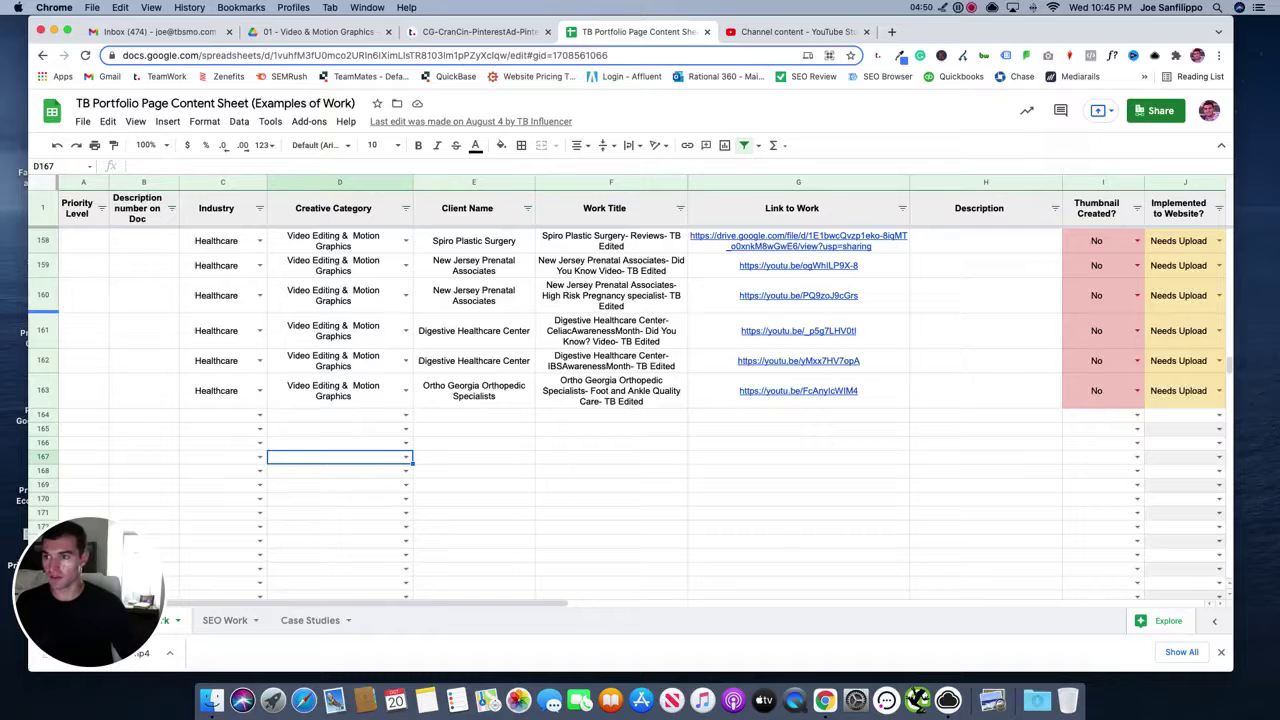
click(745, 30)
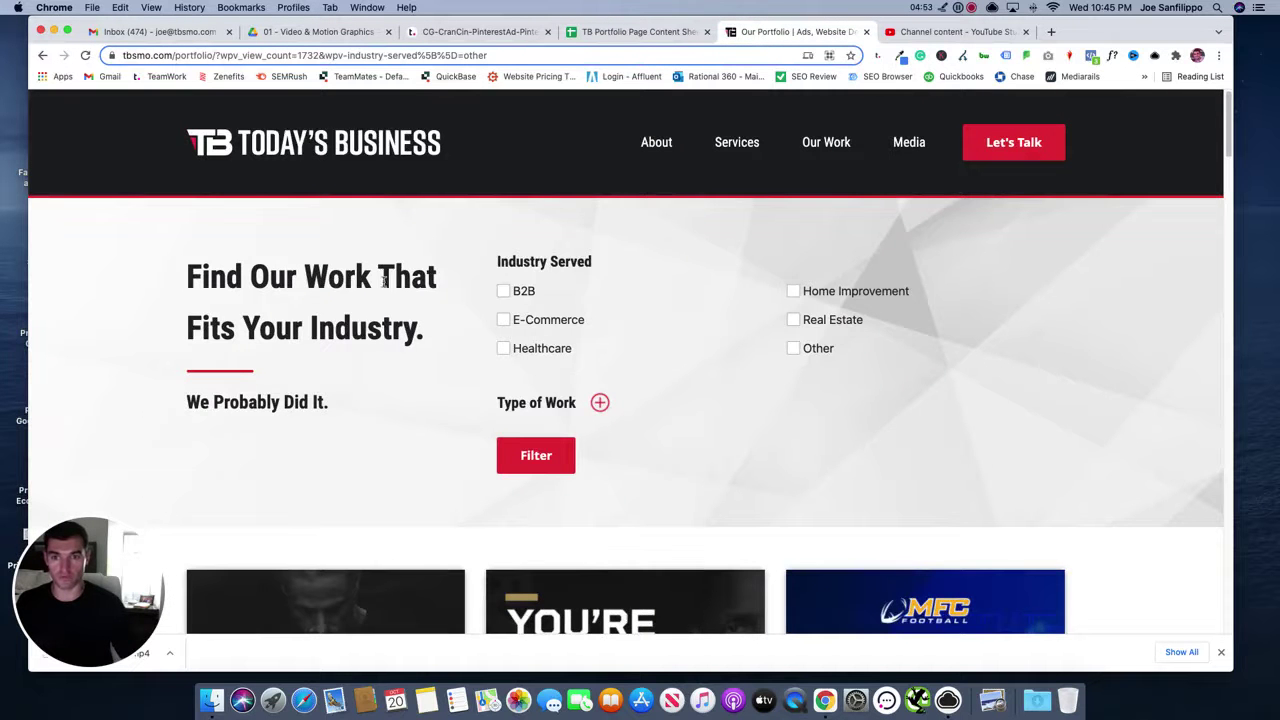
Step: Check the Today's Business portfolio industry filters, then open C164's Industry dropdown in the content sheet
scroll(783, 380, down, 15)
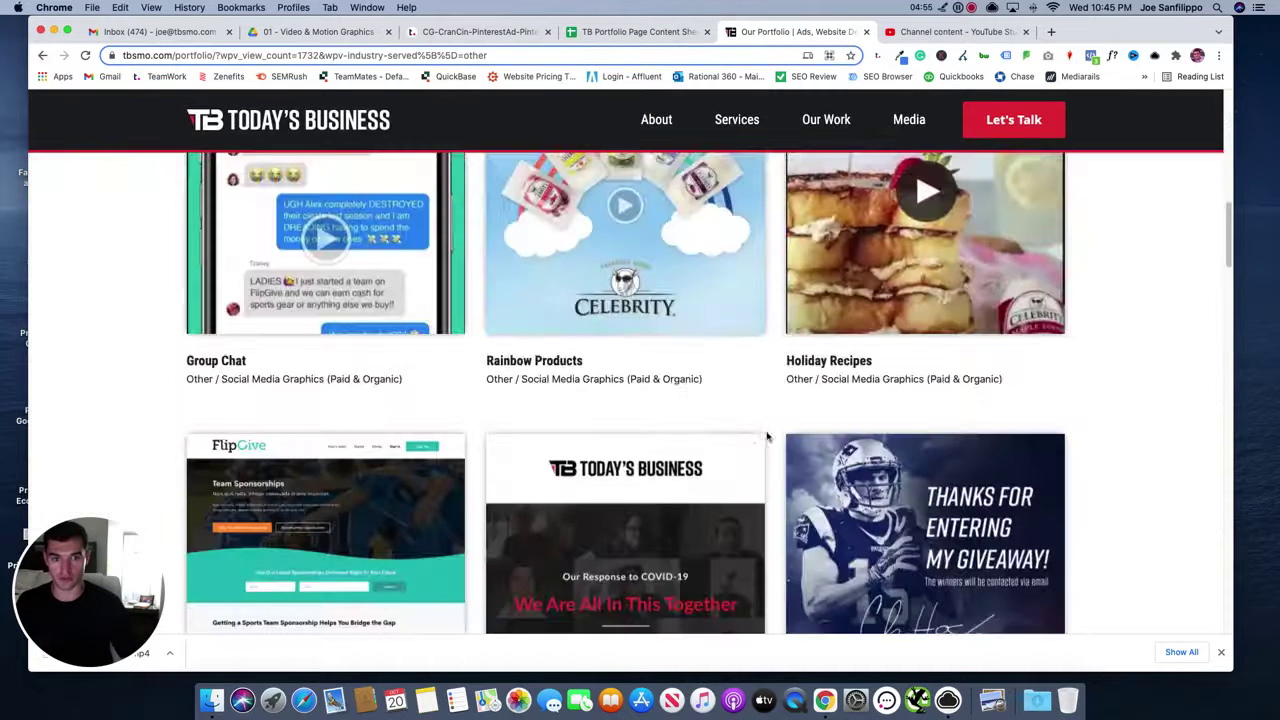
scroll(766, 437, up, 15)
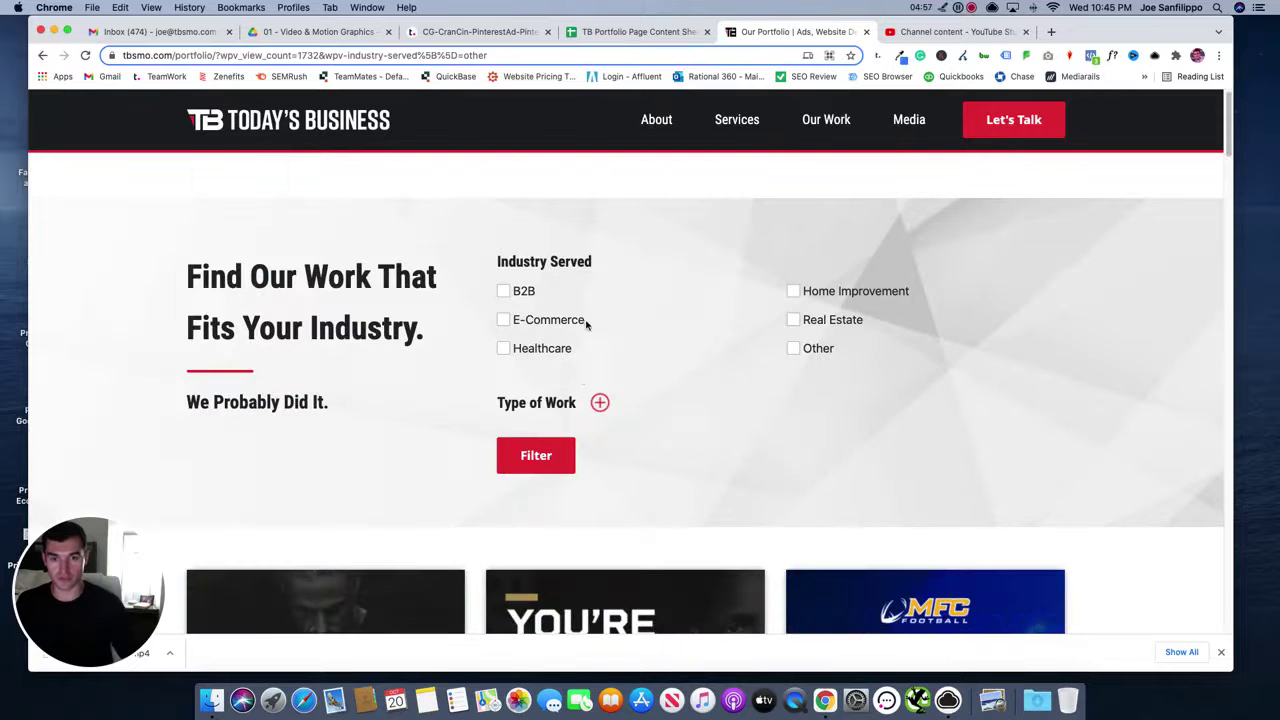
click(636, 31)
click(260, 414)
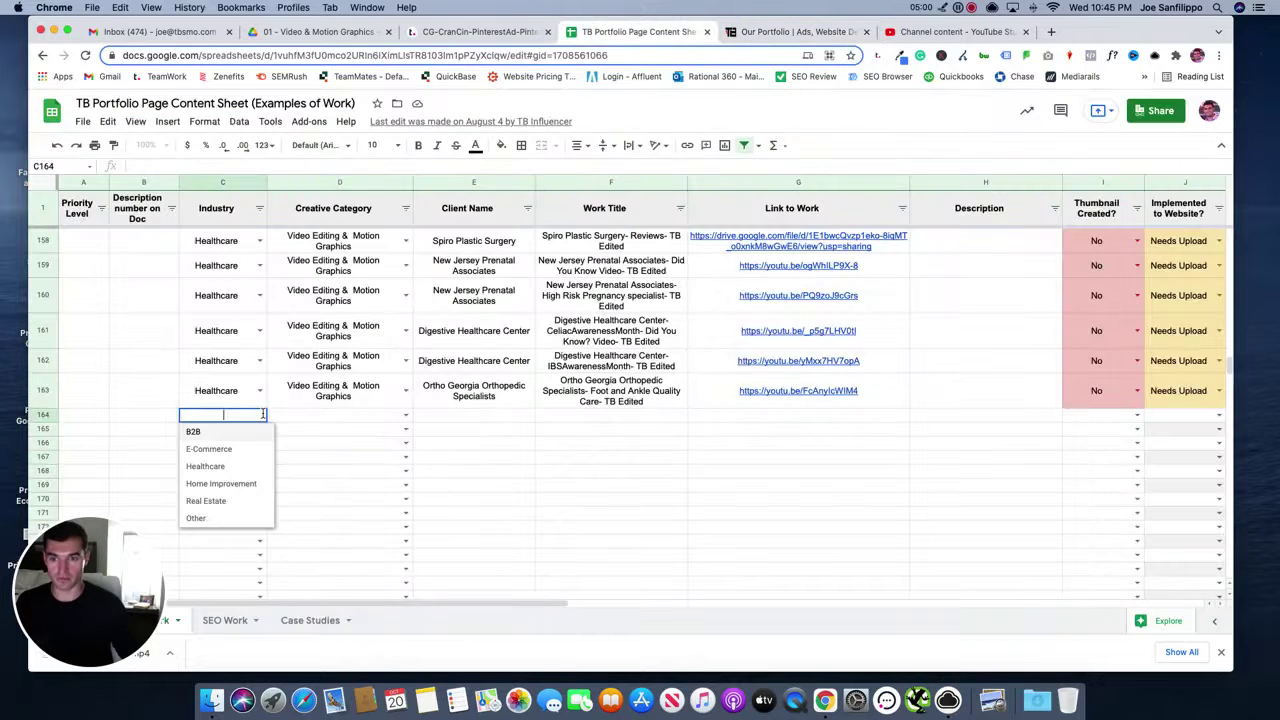
Step: Set row 164's Industry to Other and Creative Category to Video Editing & Motion Graphics
click(199, 518)
click(386, 418)
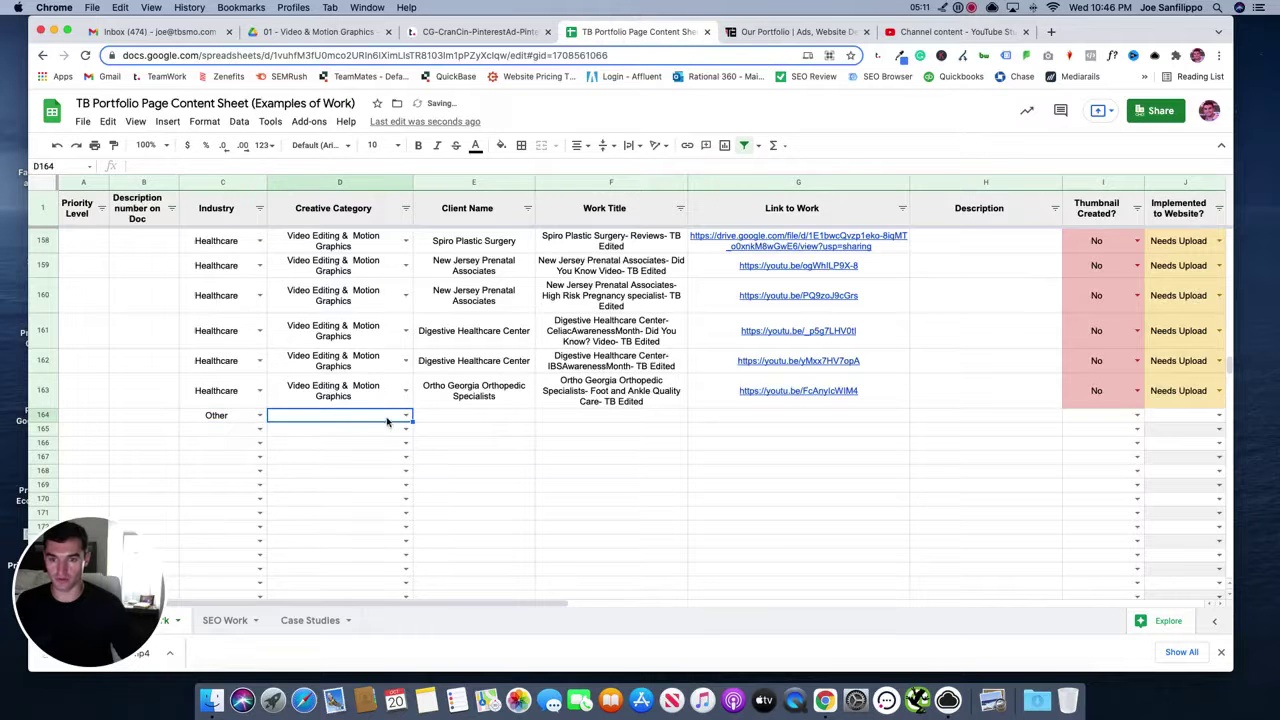
click(405, 416)
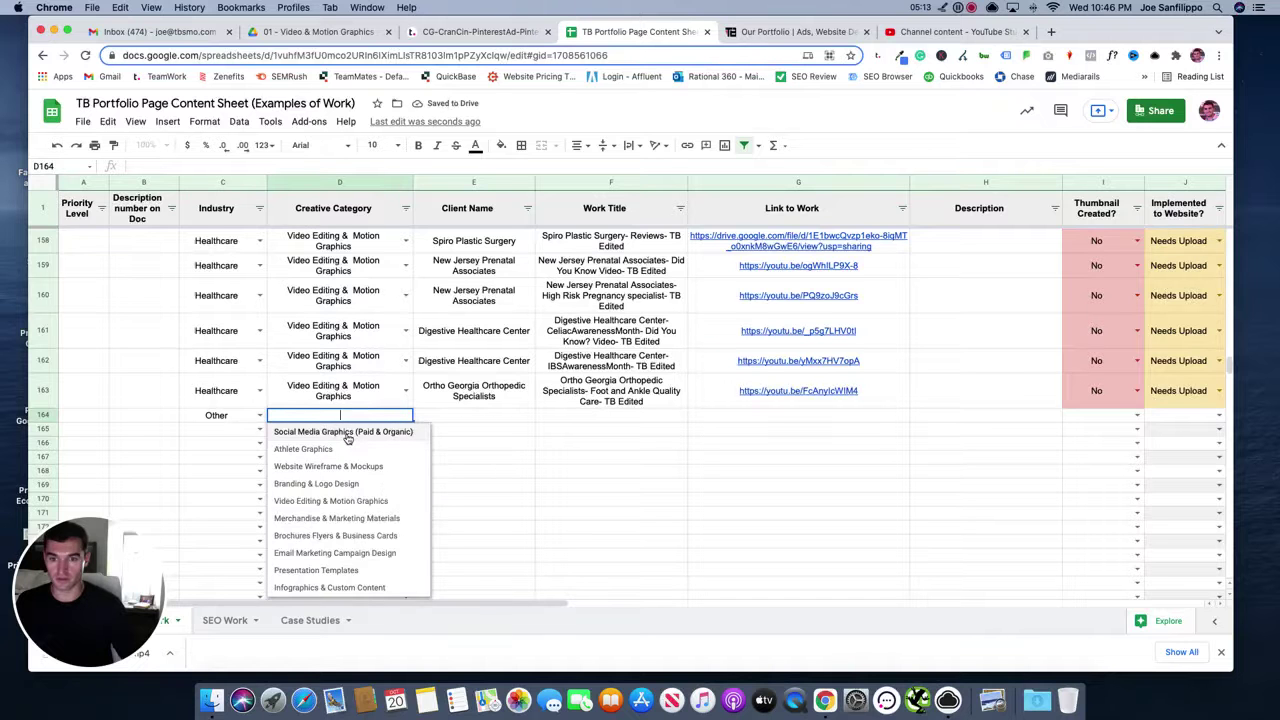
click(340, 501)
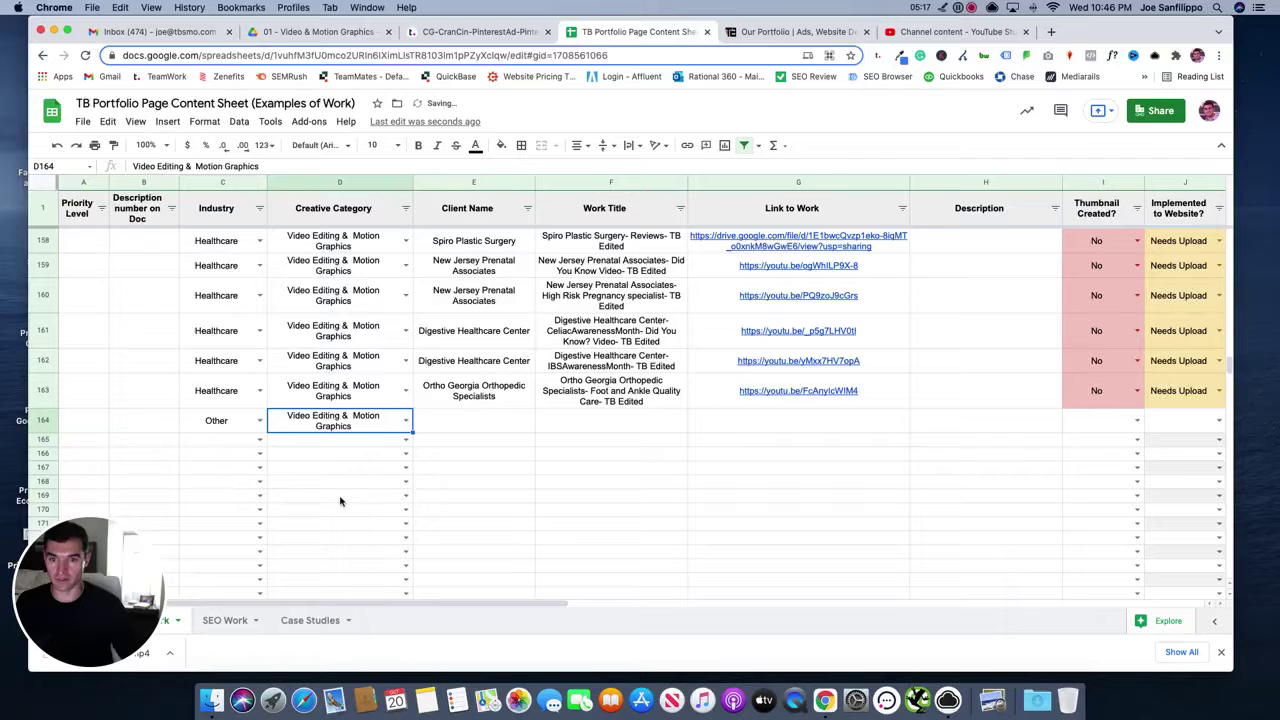
Step: Enter client 'Celebrity Goat' and title 'Celebrity Goat Cranberry Cinnamon Campaign Pinterest' in row 164
click(437, 424)
text(C)
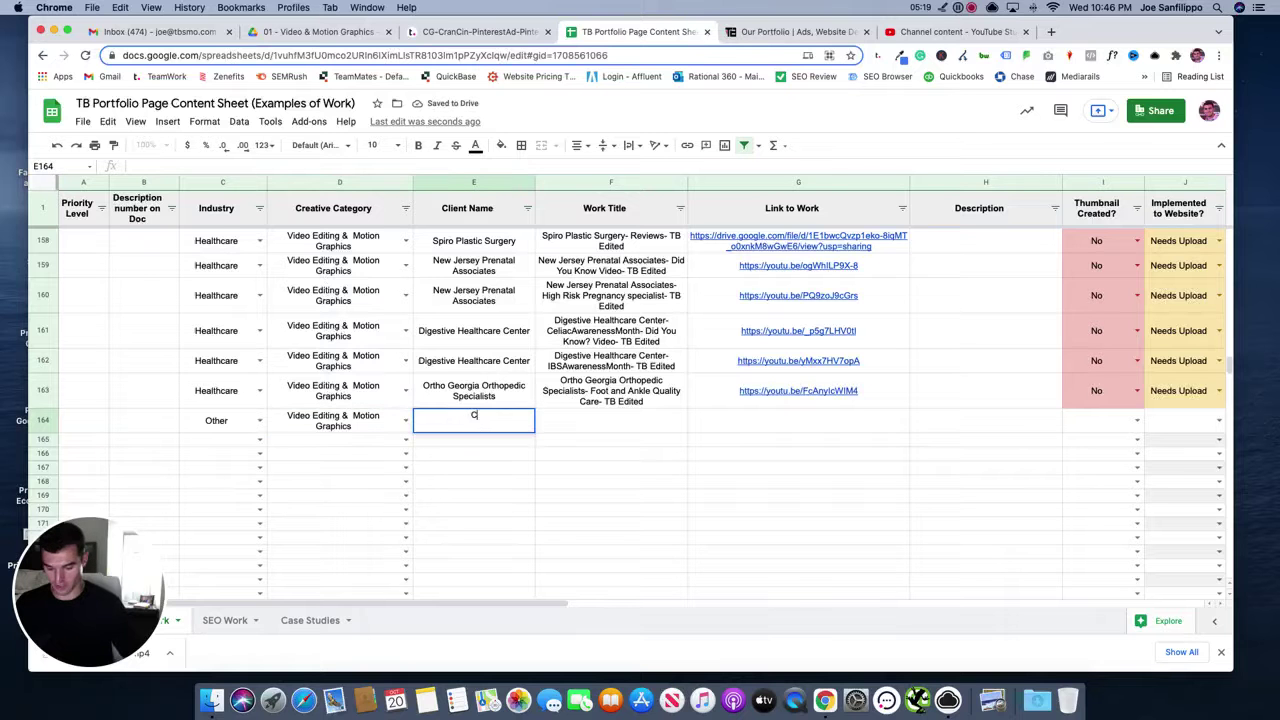
text(elebrity Goat)
key(Tab)
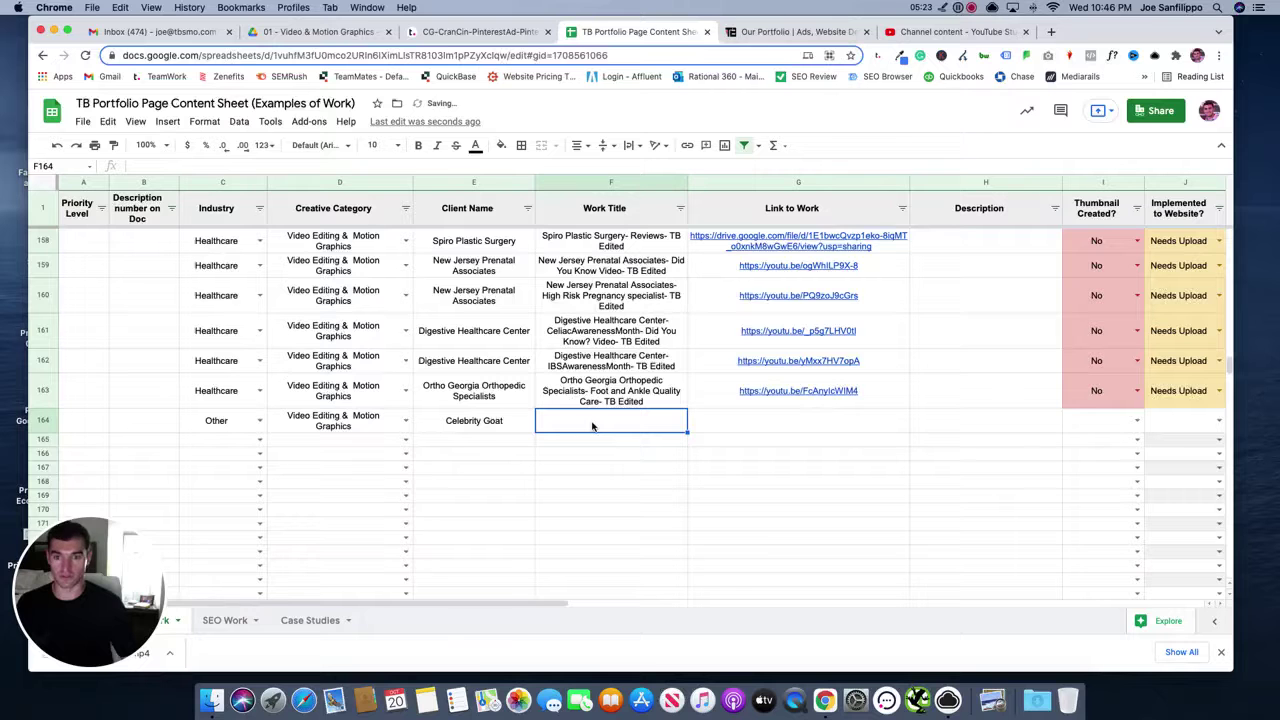
text(Celebrity G)
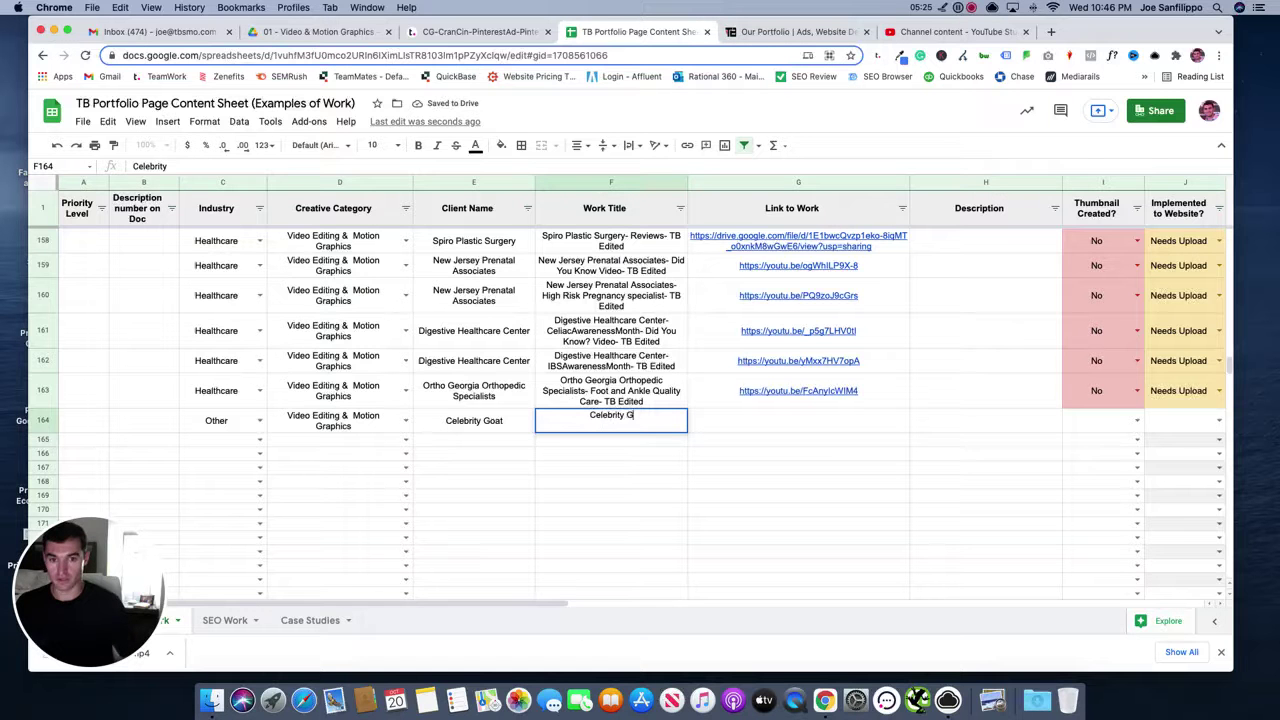
text(oat Cra)
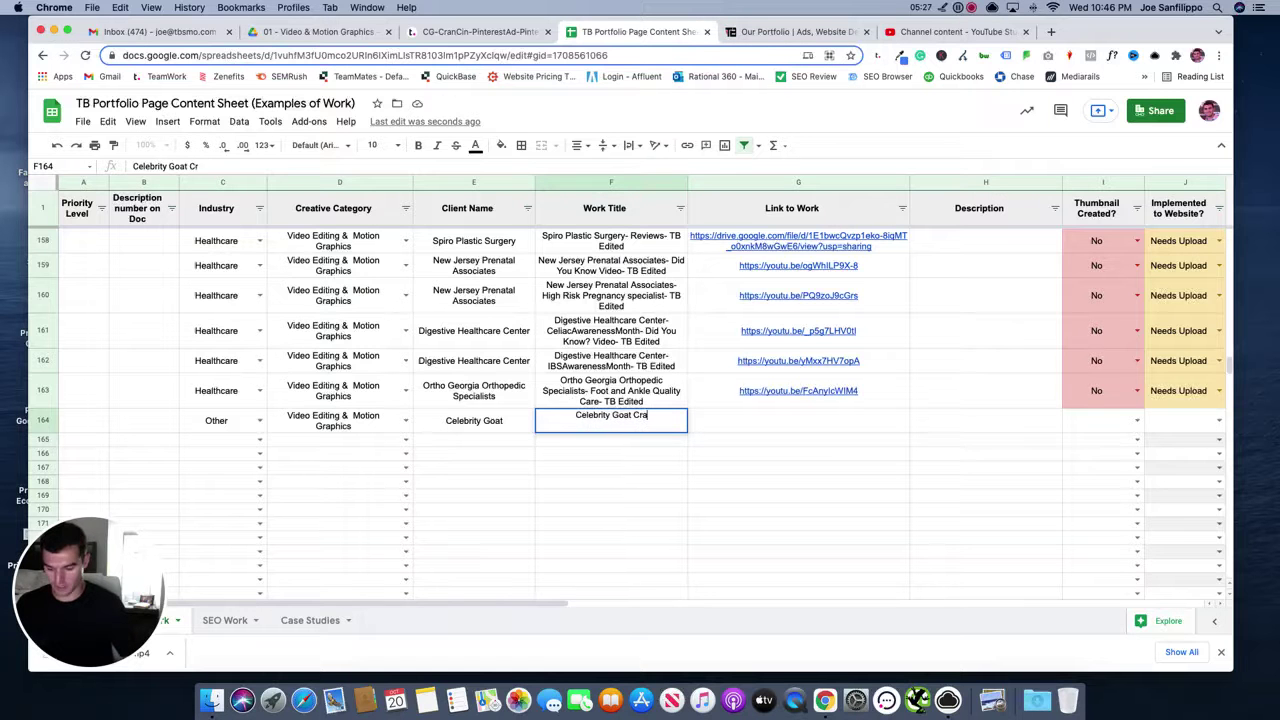
text(nberry C)
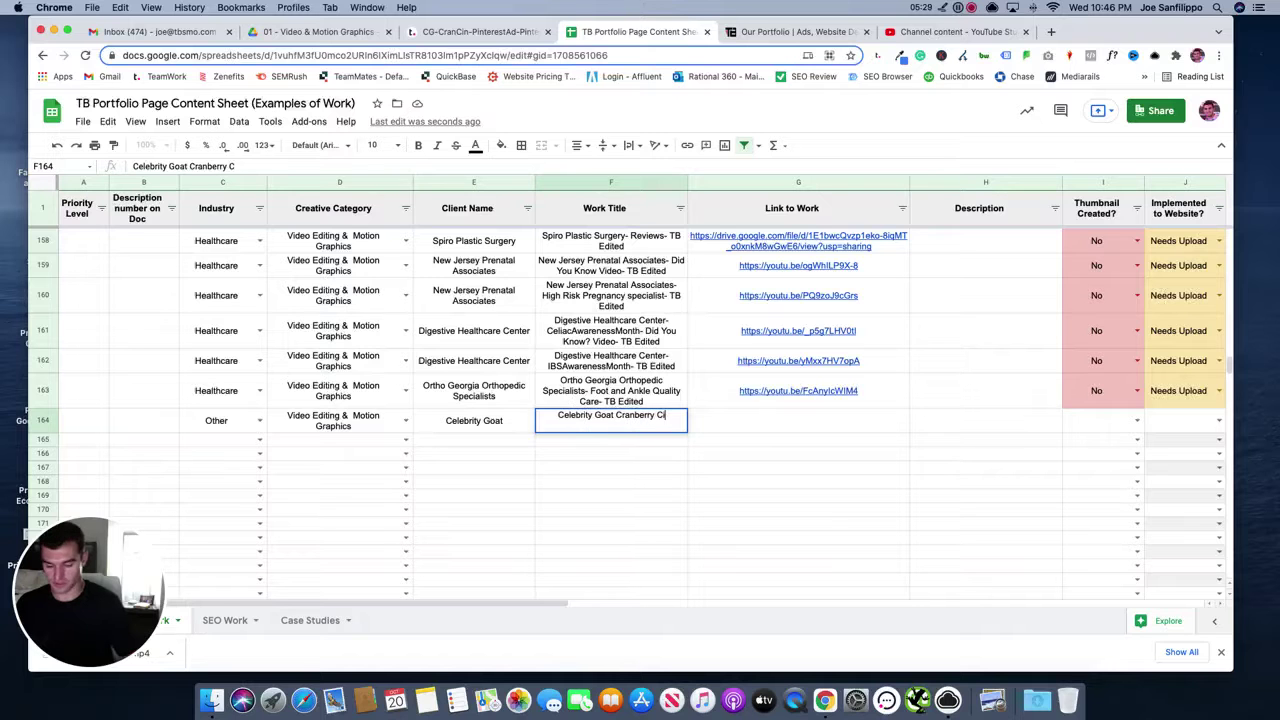
text(innamon )
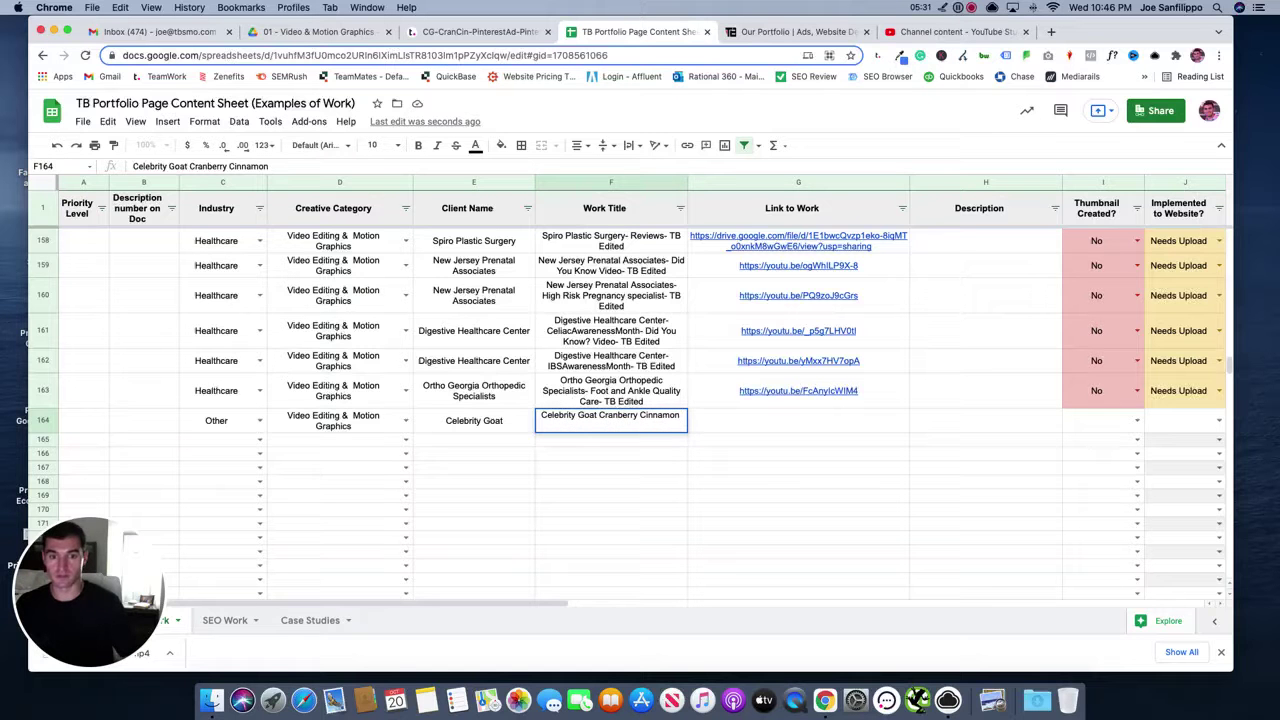
text(Campaign Pinterest Ad)
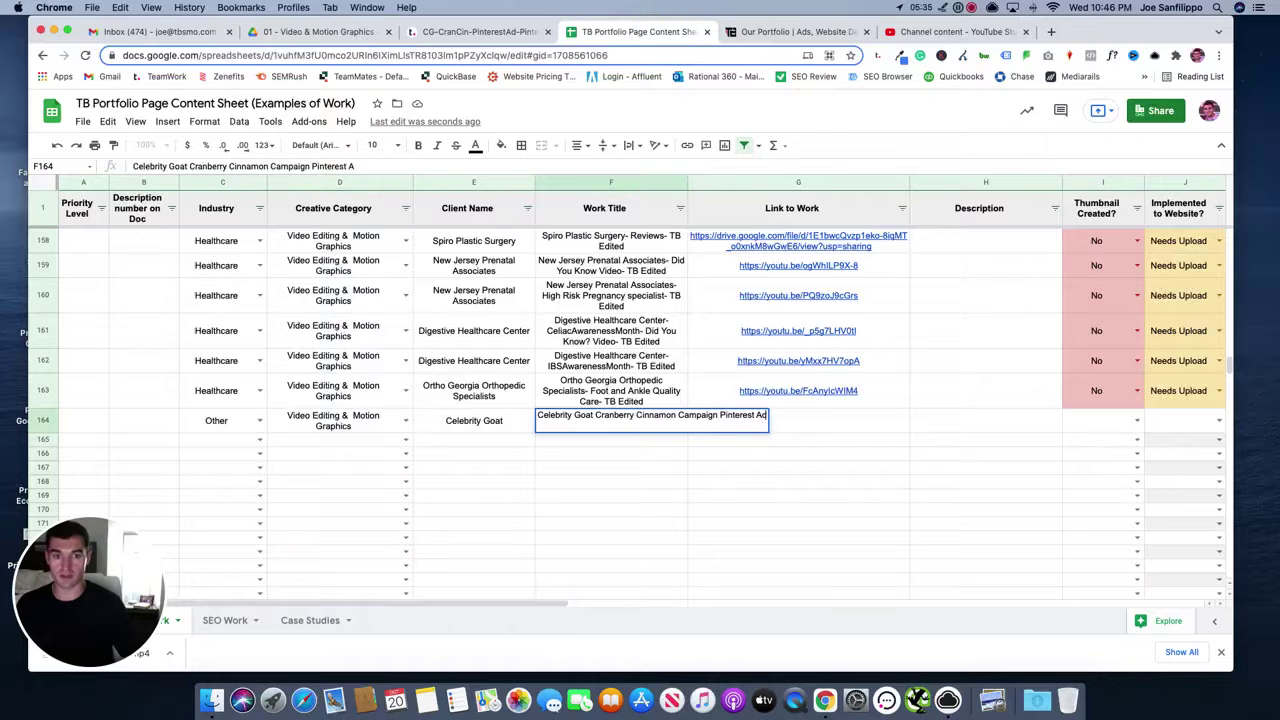
key(Return)
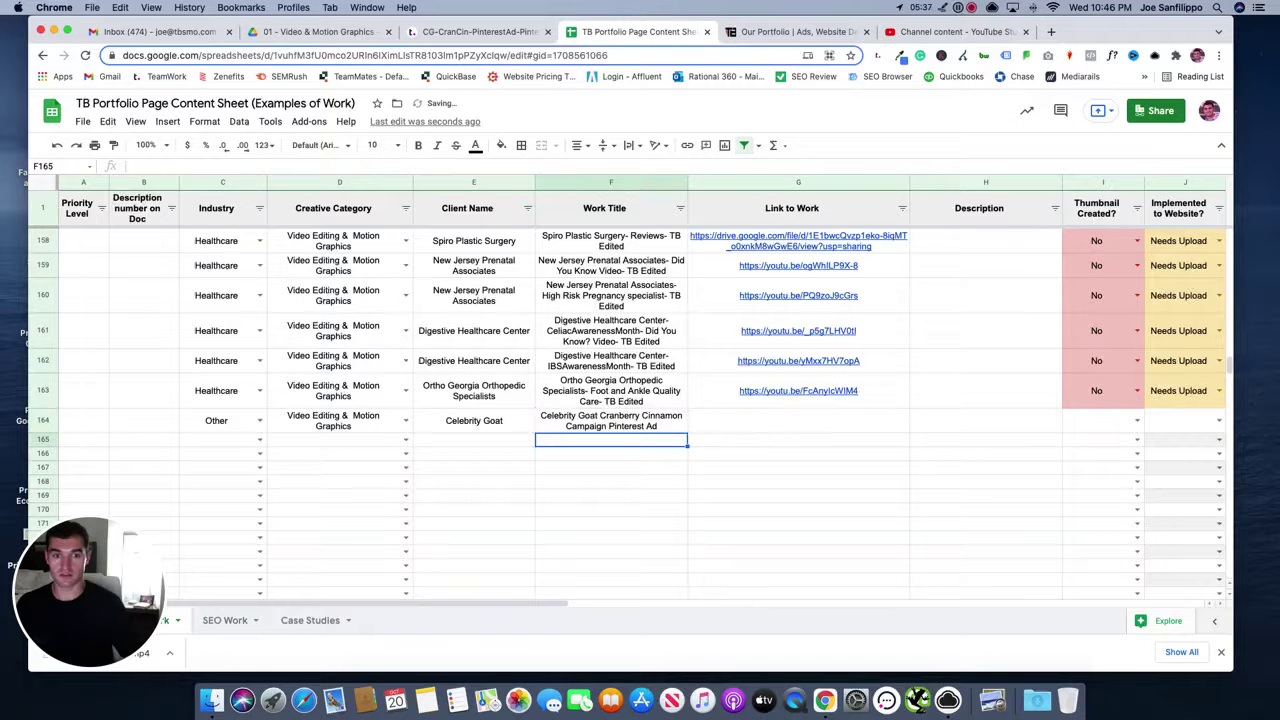
Step: Paste the YouTube video link into G164 and open the published video's watch page
click(752, 421)
text(https://youtu.be/YlvmLVI0Xkk)
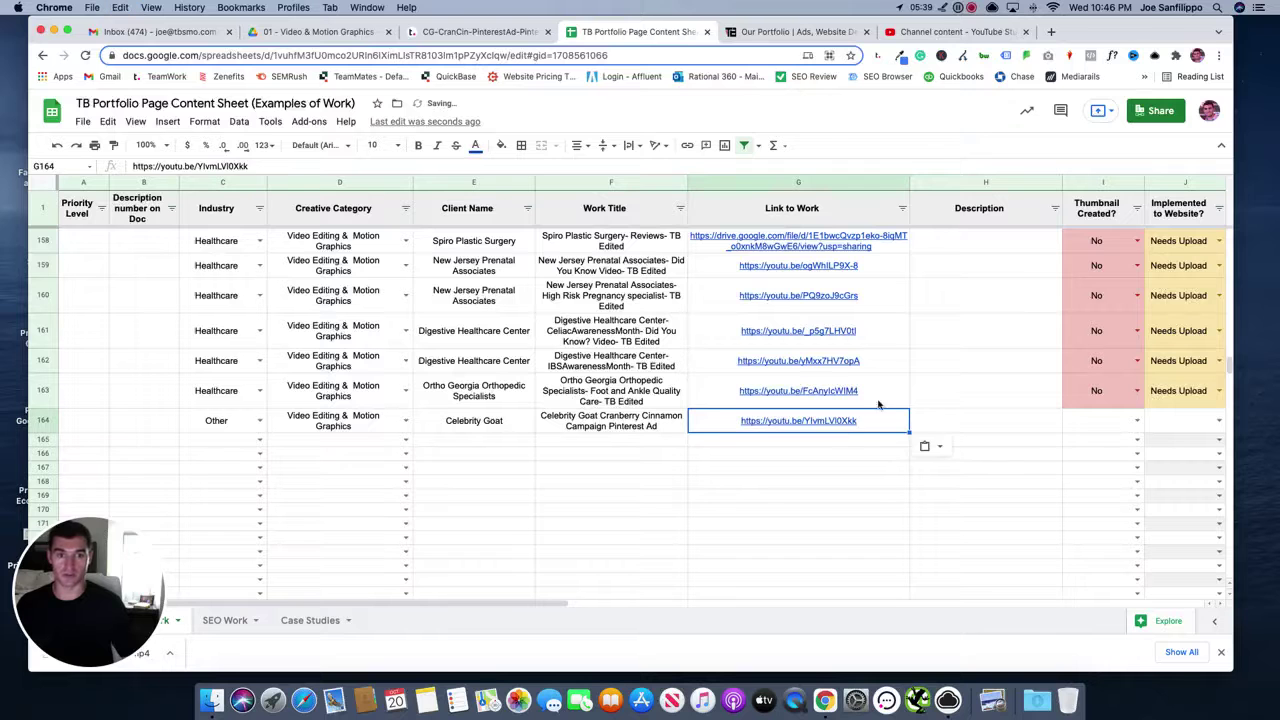
click(950, 34)
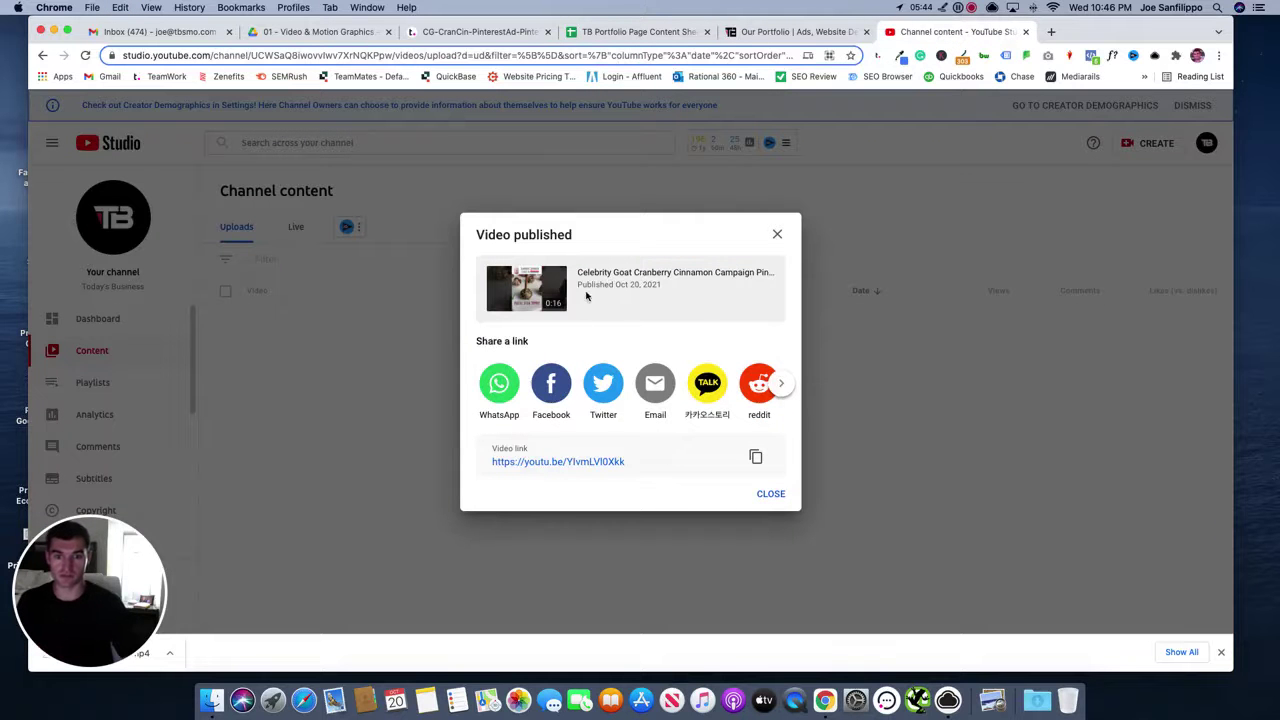
click(567, 462)
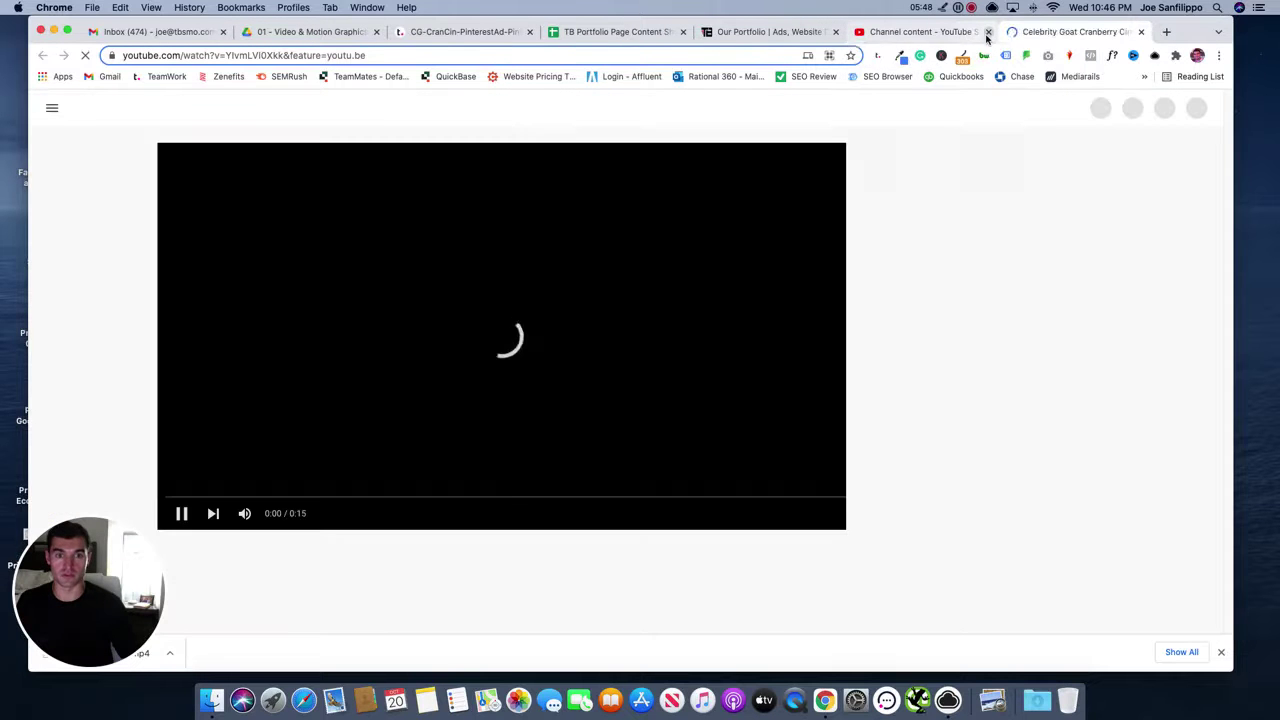
Step: Close YouTube Studio, select the Celebrity Goat video's description paragraph, and pause playback
click(987, 33)
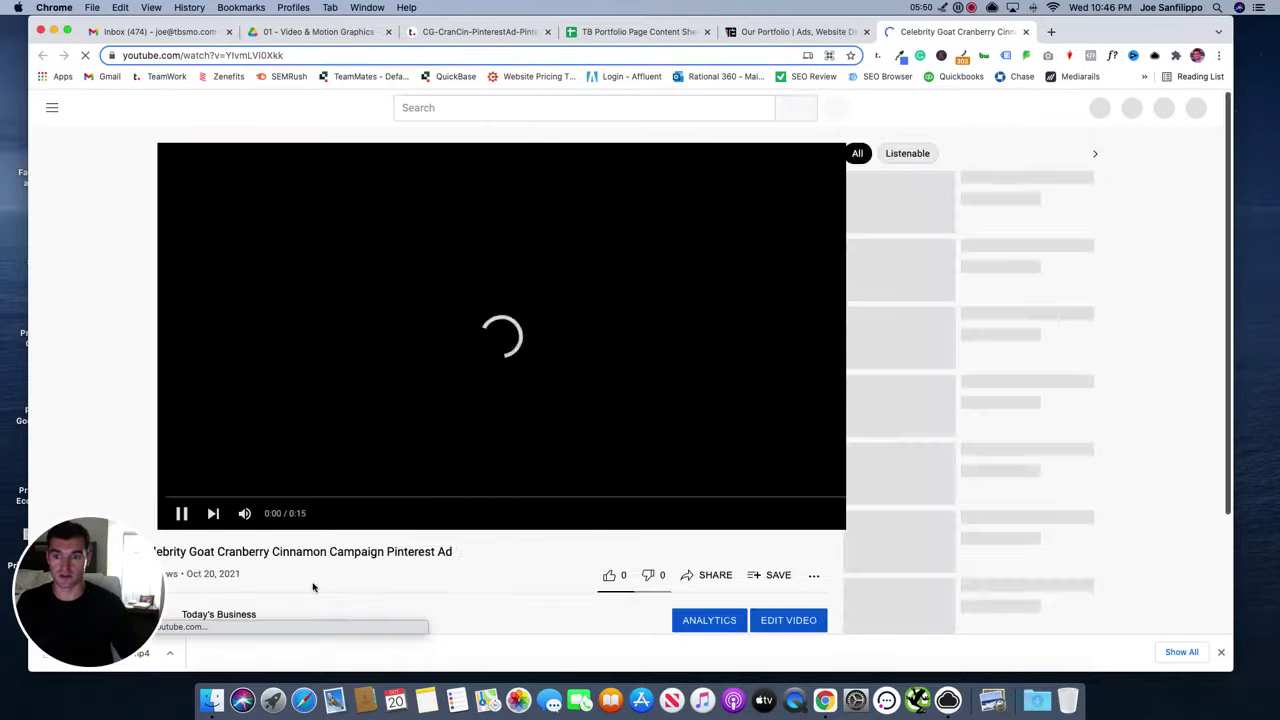
scroll(337, 566, down, 2)
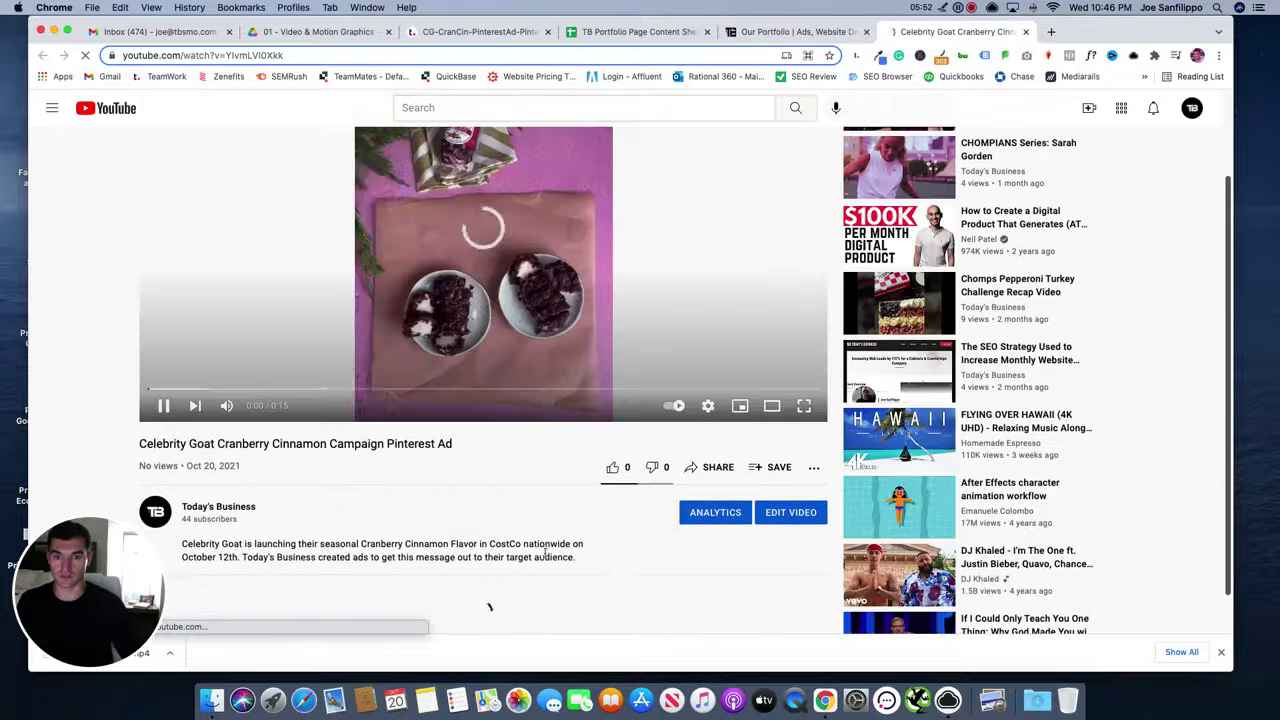
drag(577, 557, 186, 546)
key(super+c)
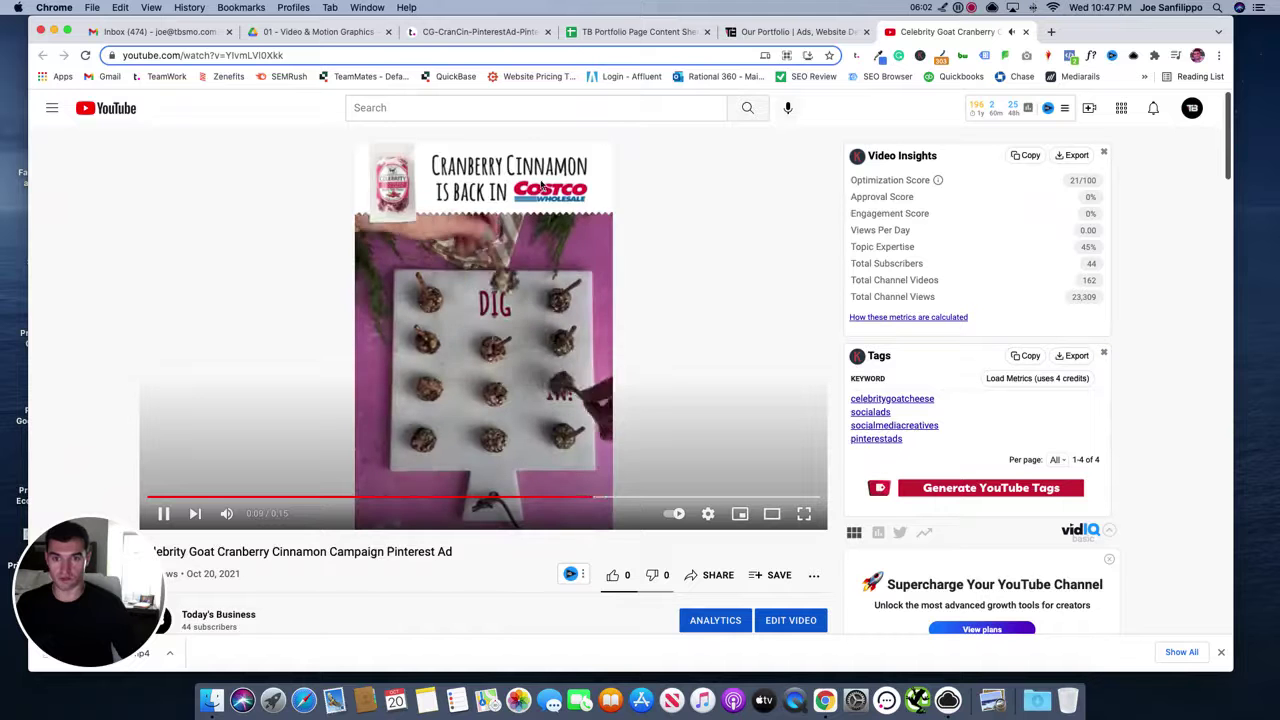
click(492, 282)
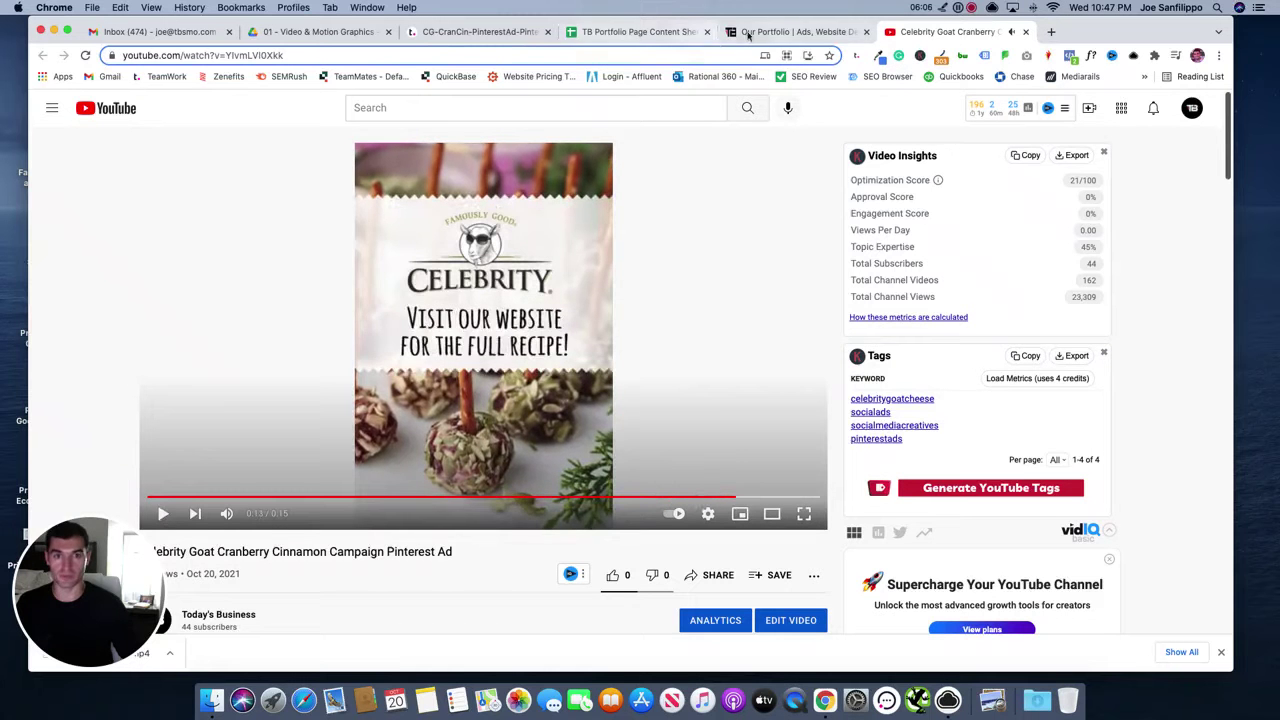
click(640, 31)
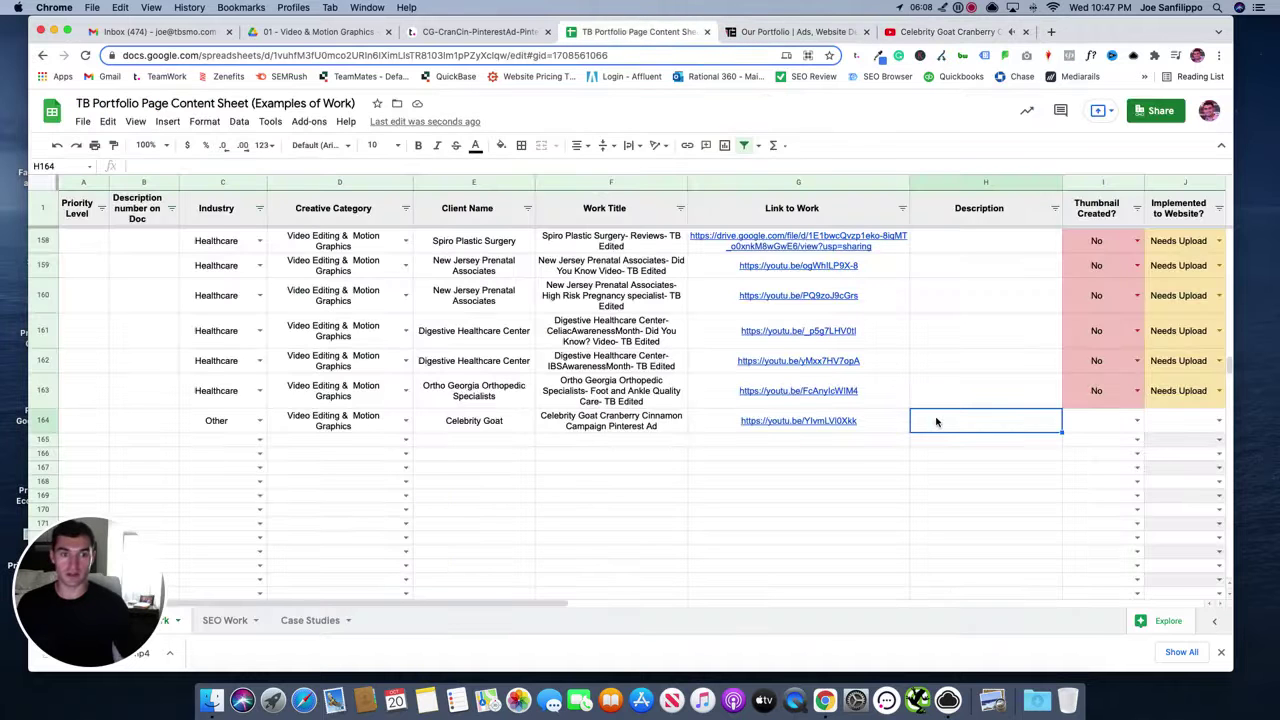
Step: Paste the Celebrity Goat description paragraph into row 164's Description cell
double_click(947, 420)
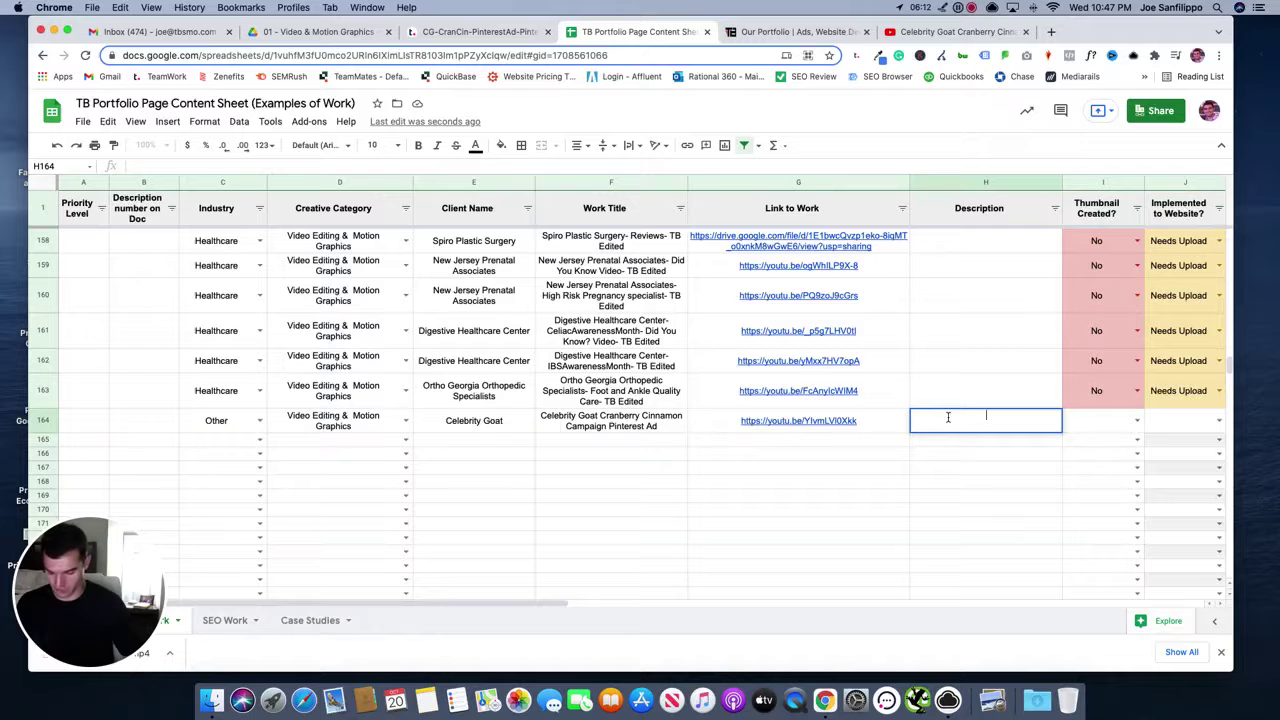
key(super+v)
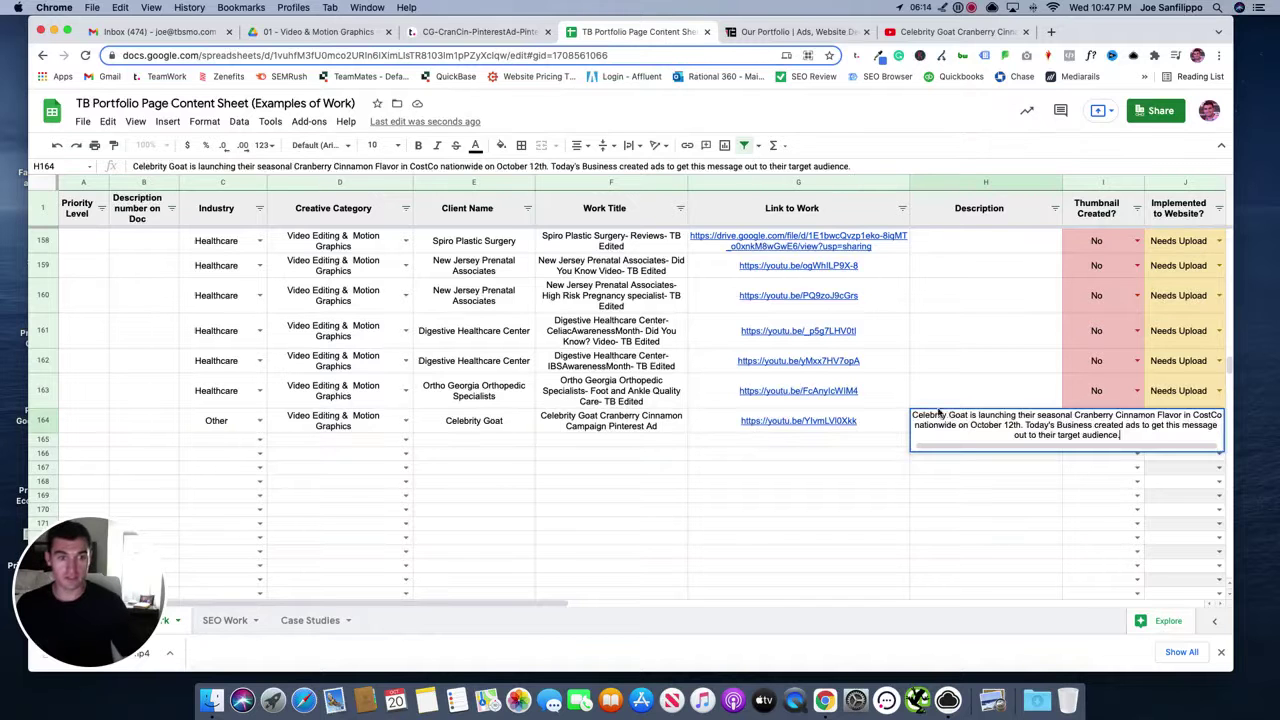
click(945, 497)
click(966, 446)
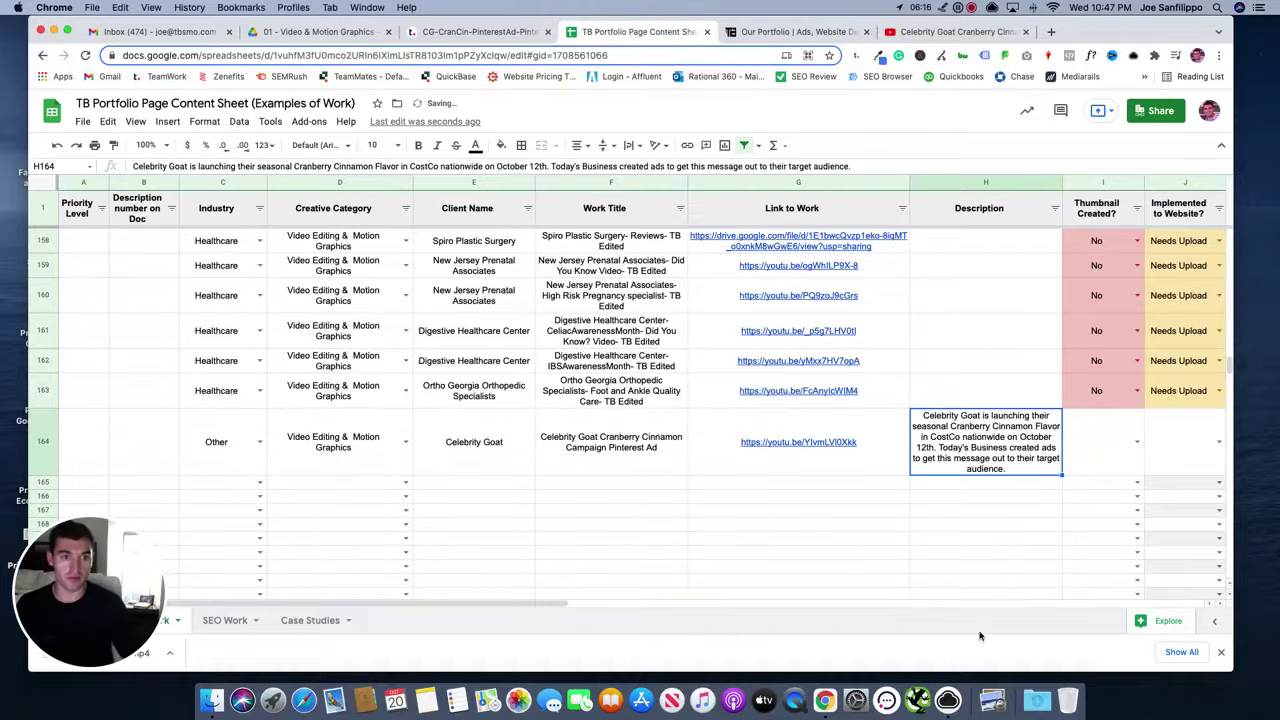
drag(586, 606, 740, 605)
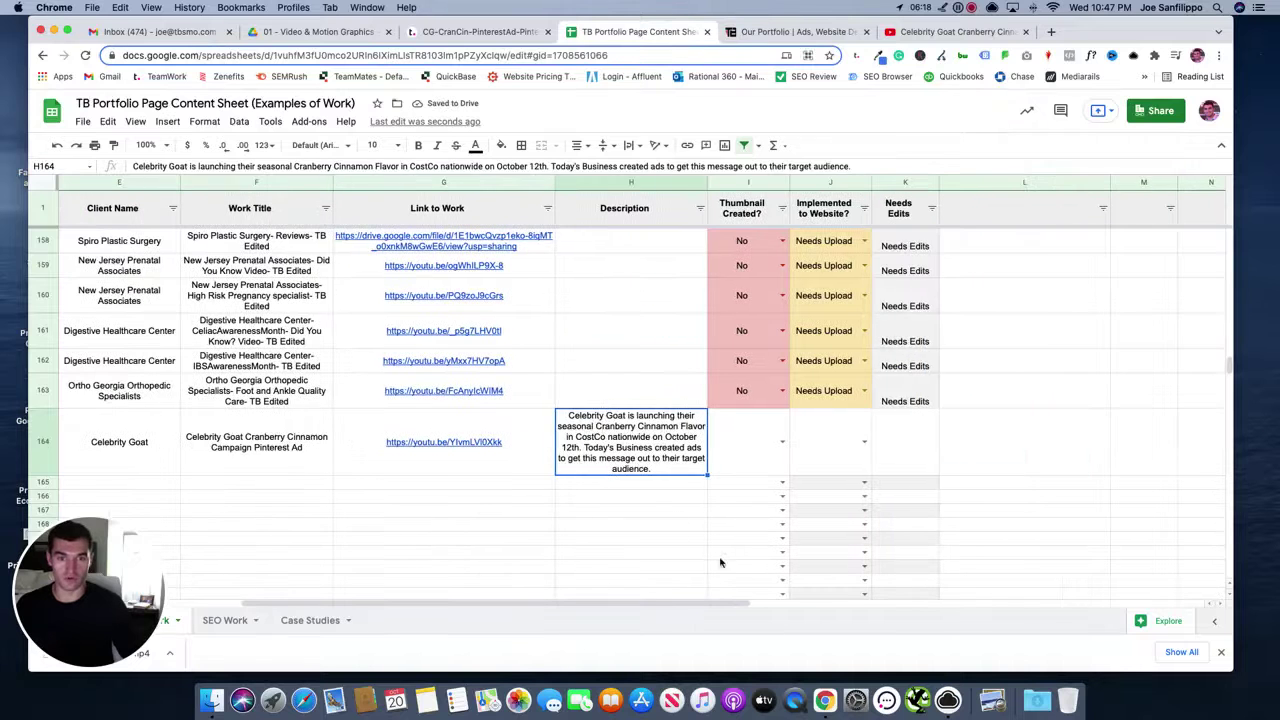
click(665, 510)
Step: Mark row 164's Thumbnail Created as No and website status as Needs Upload, leaving Needs Edits blank
click(781, 441)
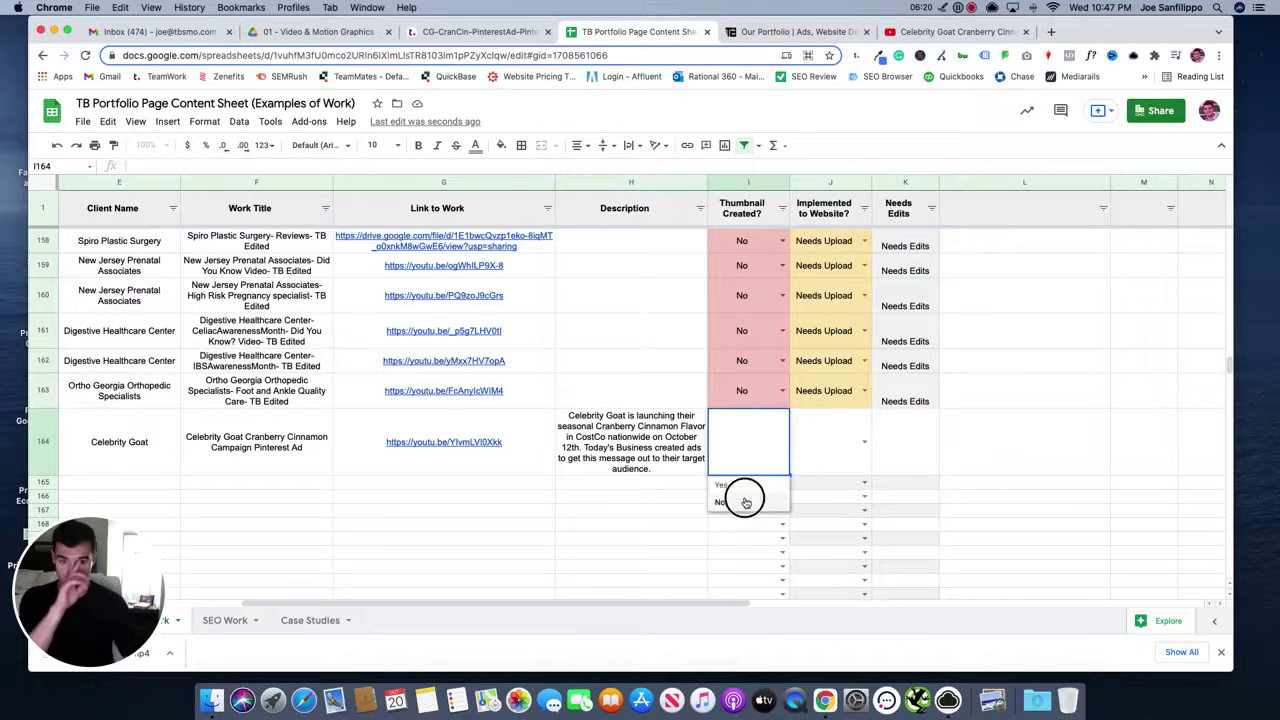
click(745, 503)
click(864, 441)
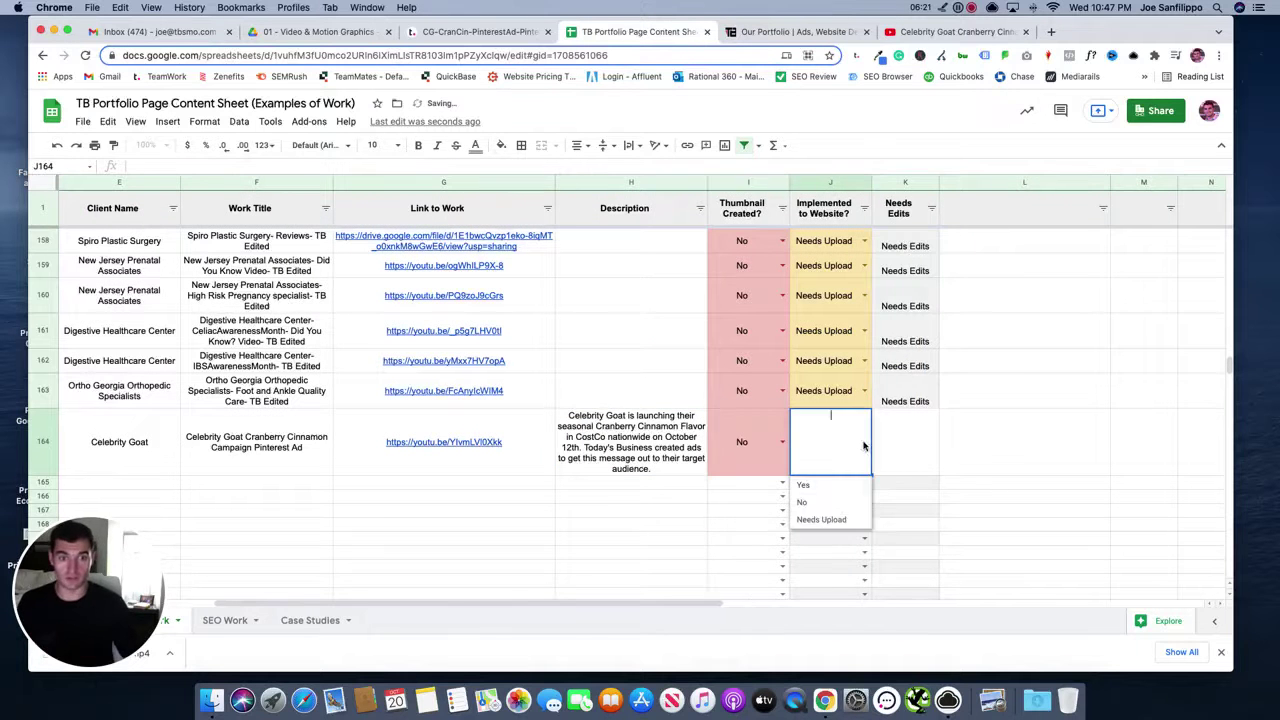
click(828, 520)
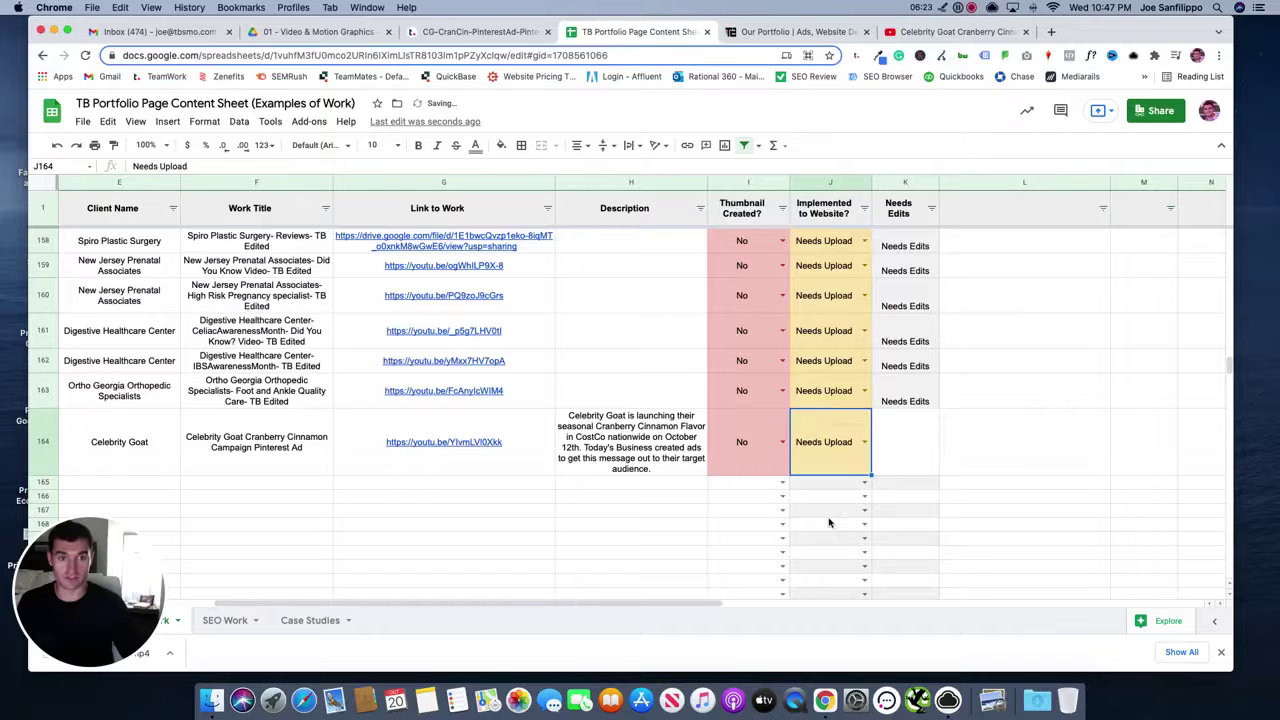
click(903, 457)
scroll(930, 500, up, 5)
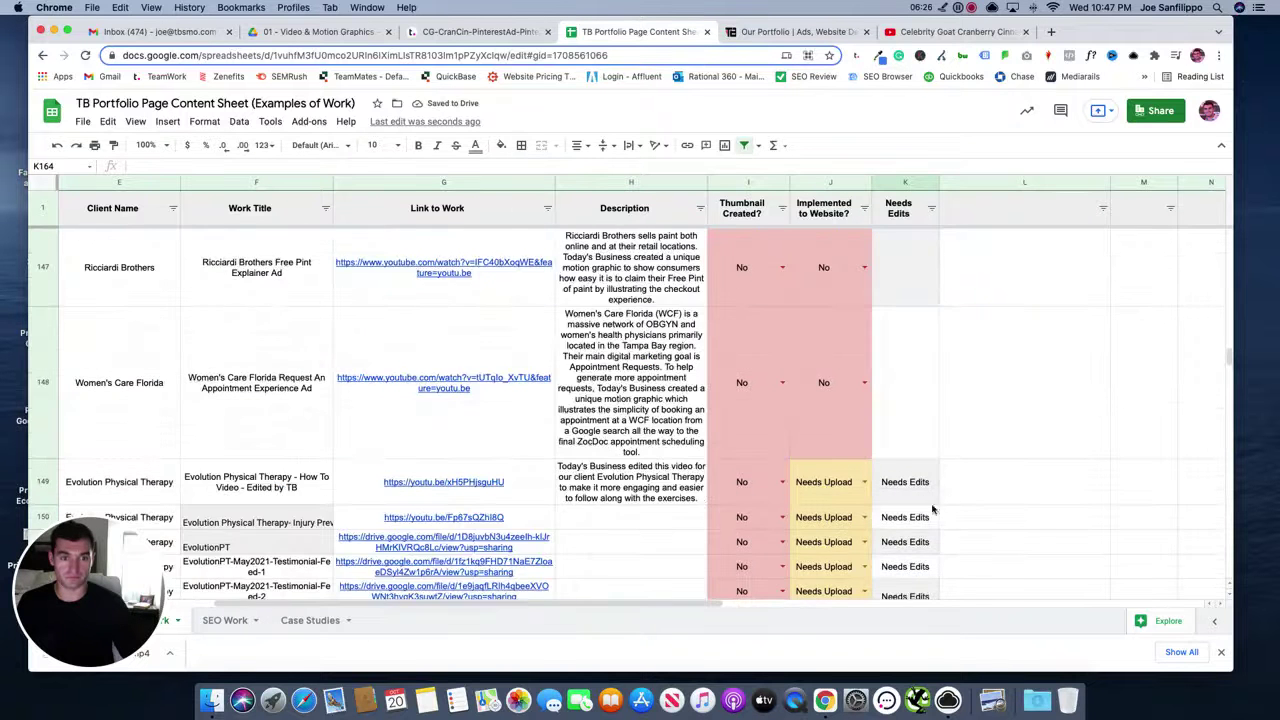
scroll(932, 510, down, 5)
click(920, 400)
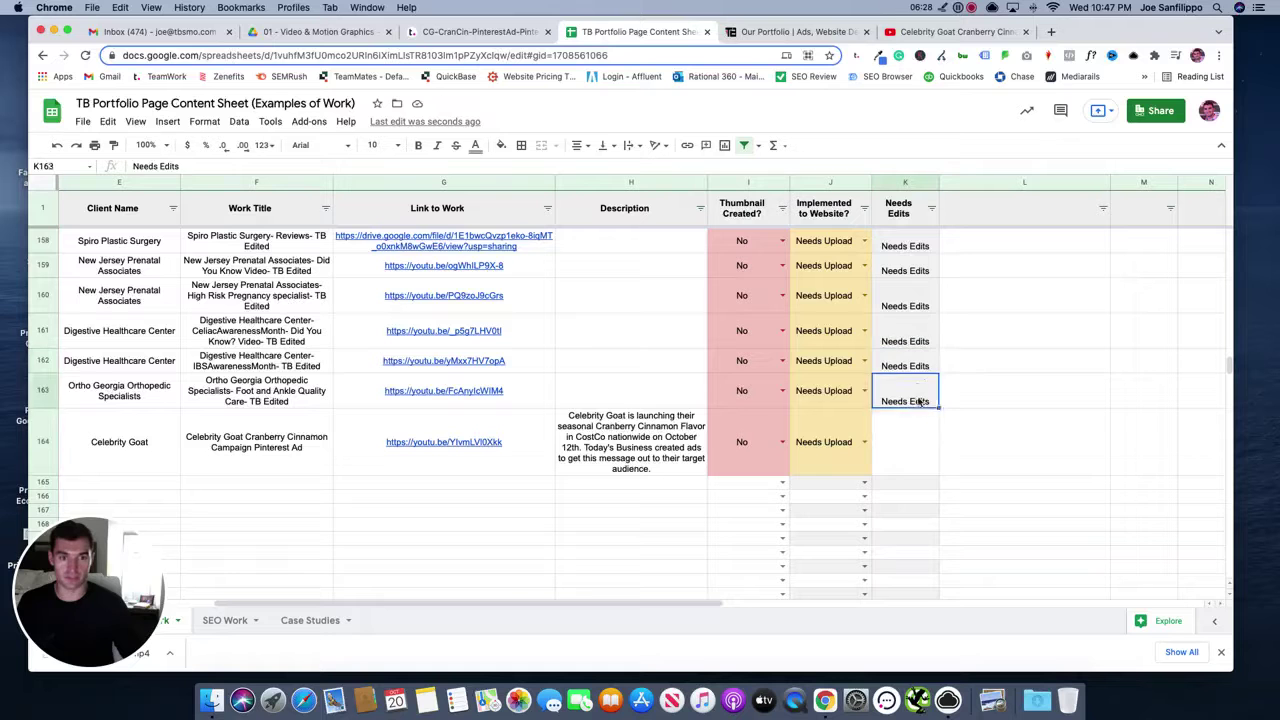
click(904, 434)
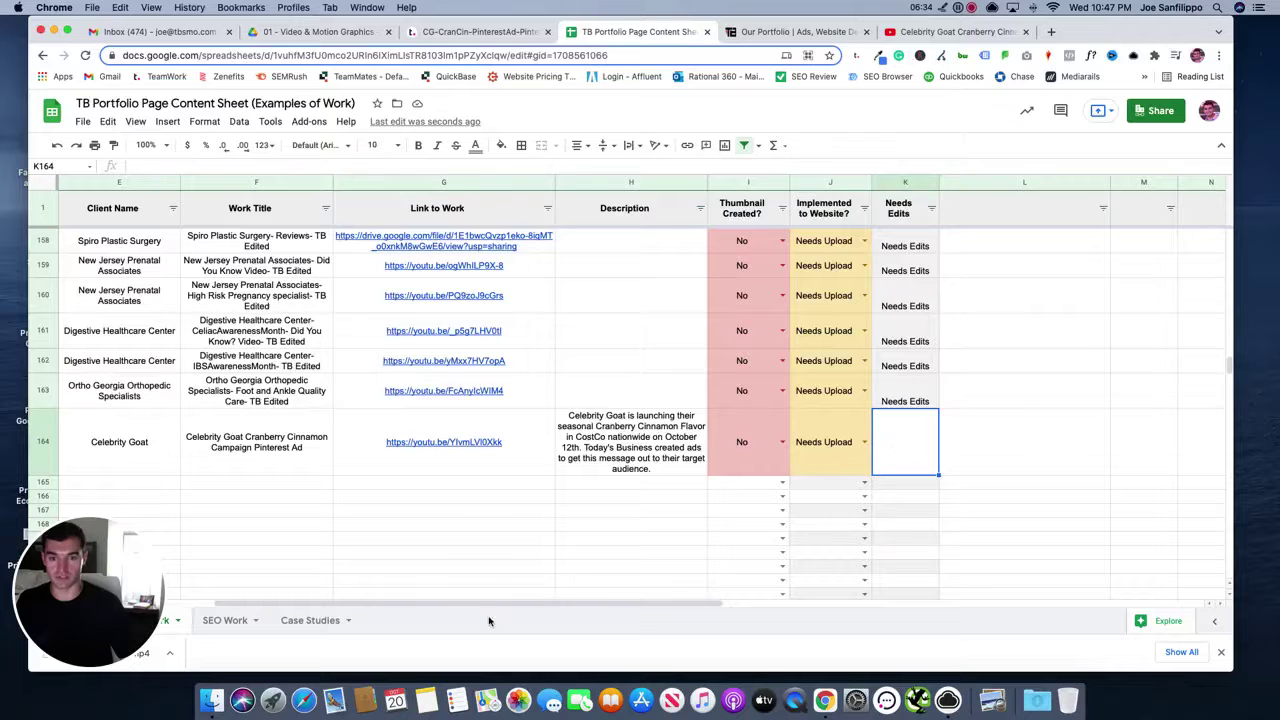
scroll(492, 602, left, 5)
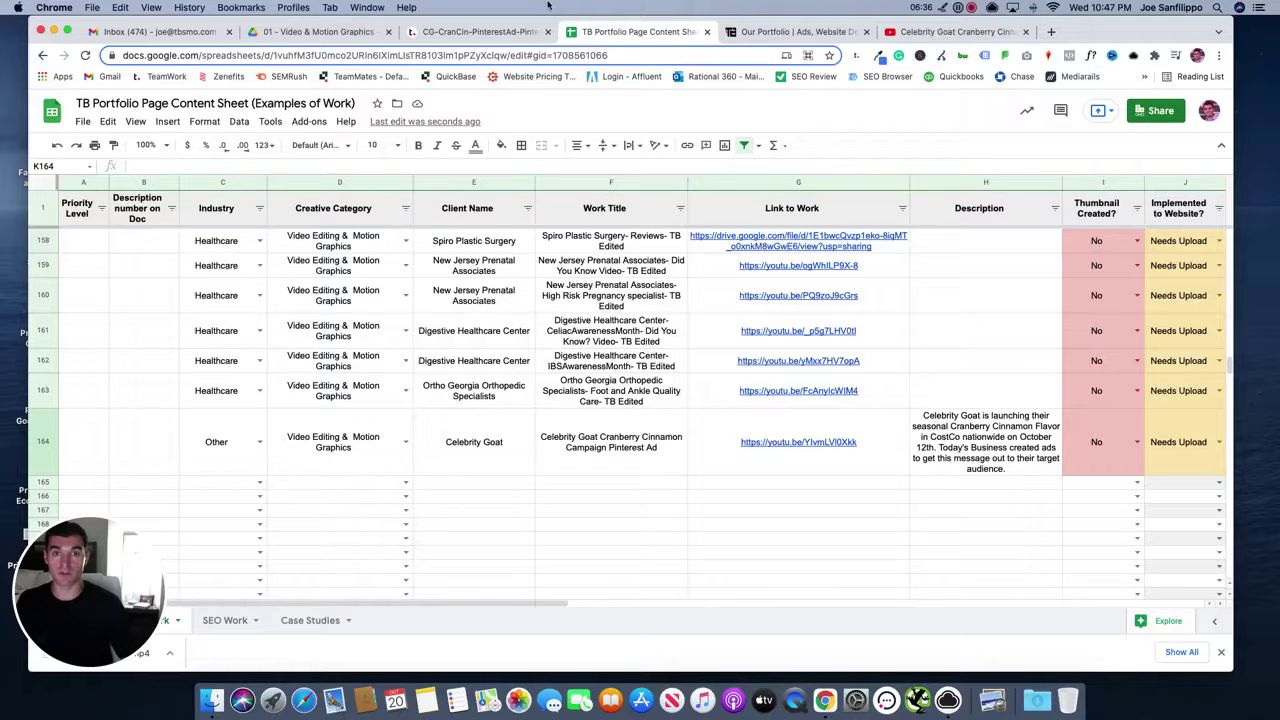
Step: Open Today's Business from Teamwork's starred projects and expand the Portfolio Page Uploads parent task's notes
click(460, 34)
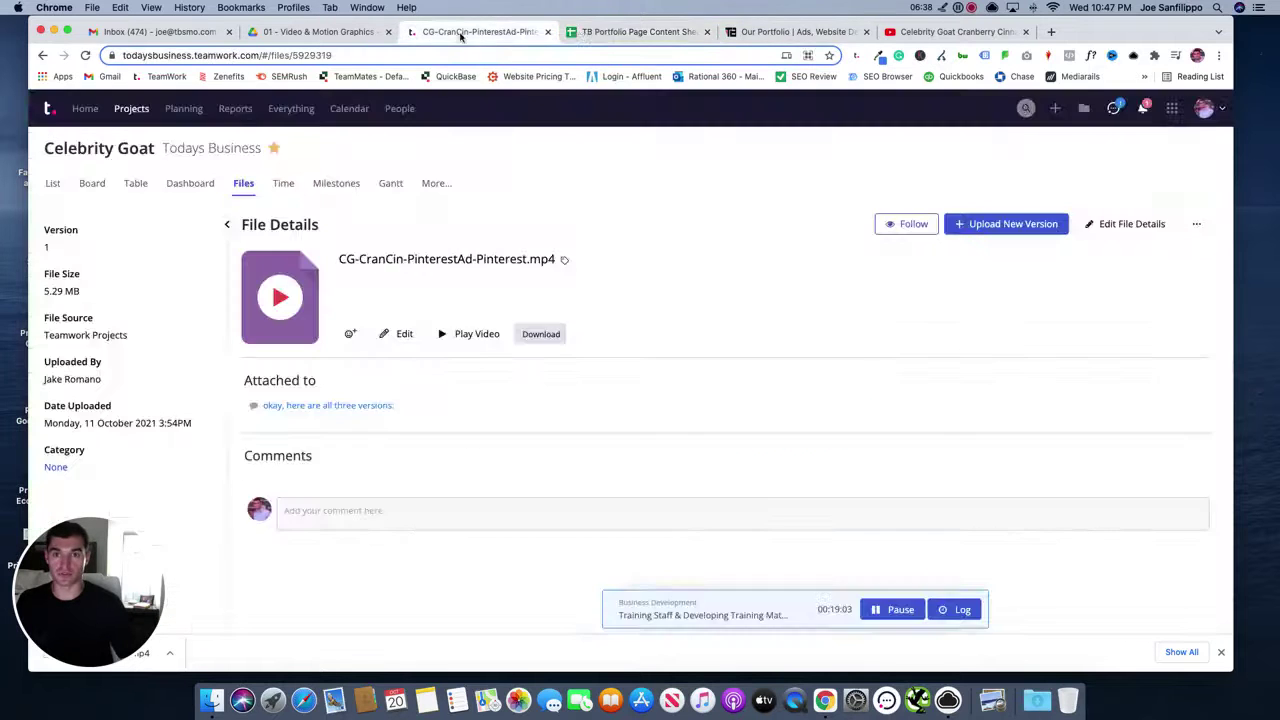
click(1084, 108)
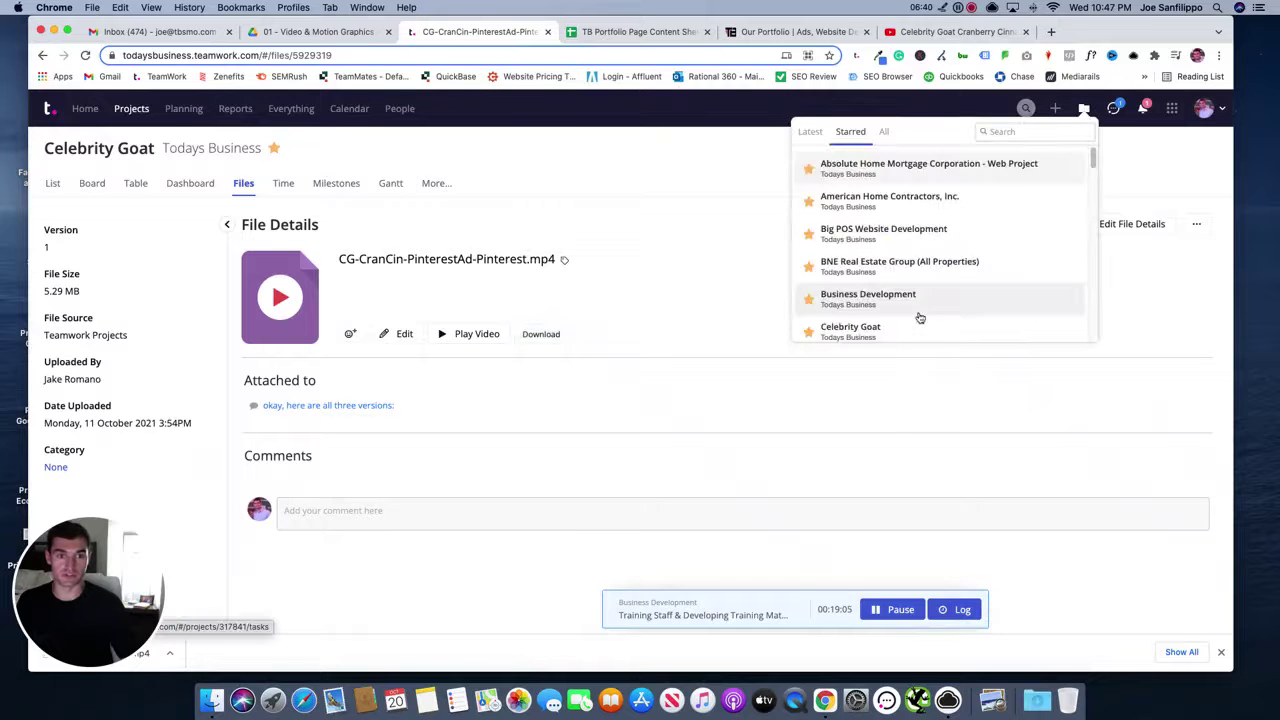
scroll(920, 318, down, 15)
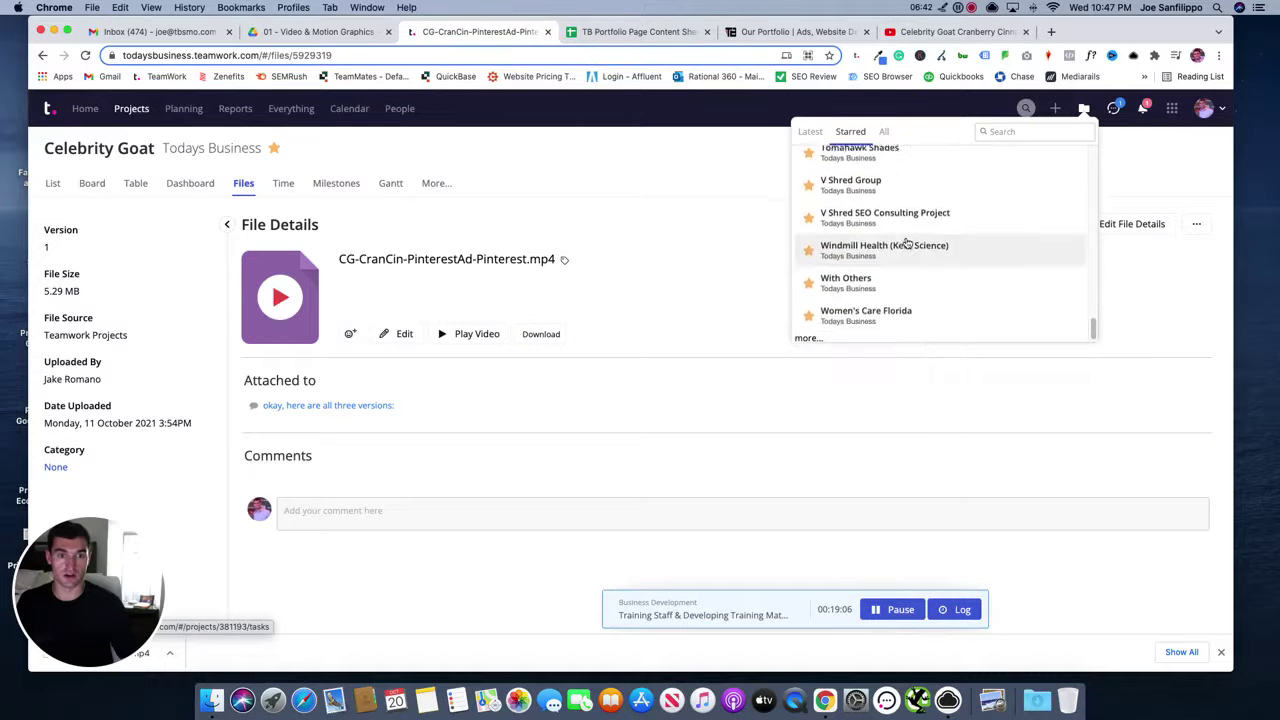
scroll(905, 245, up, 3)
click(878, 194)
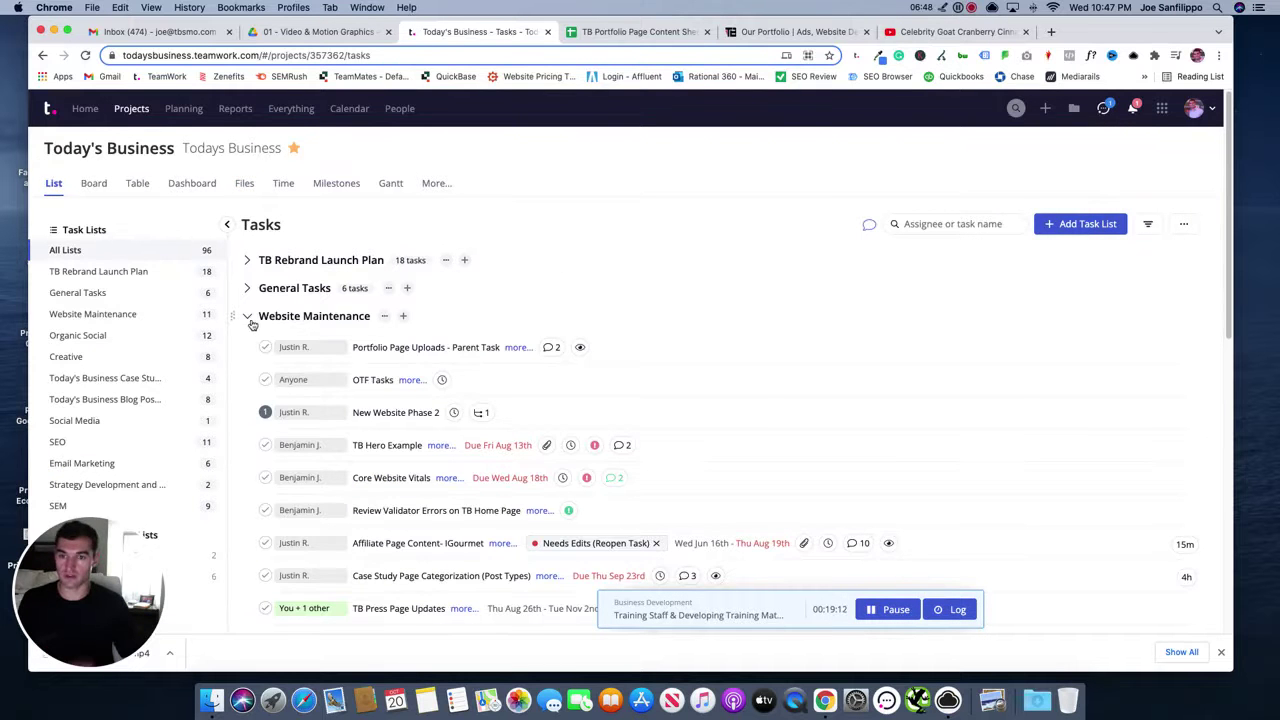
scroll(457, 411, down, 1)
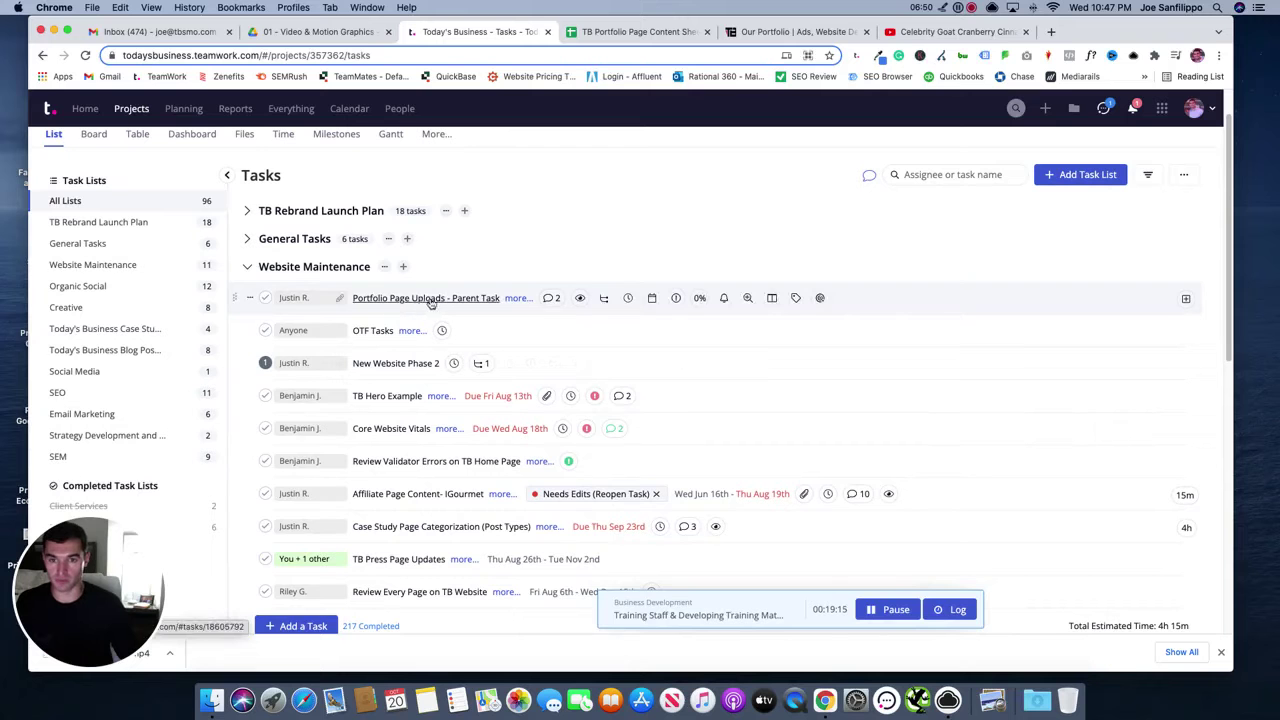
click(515, 298)
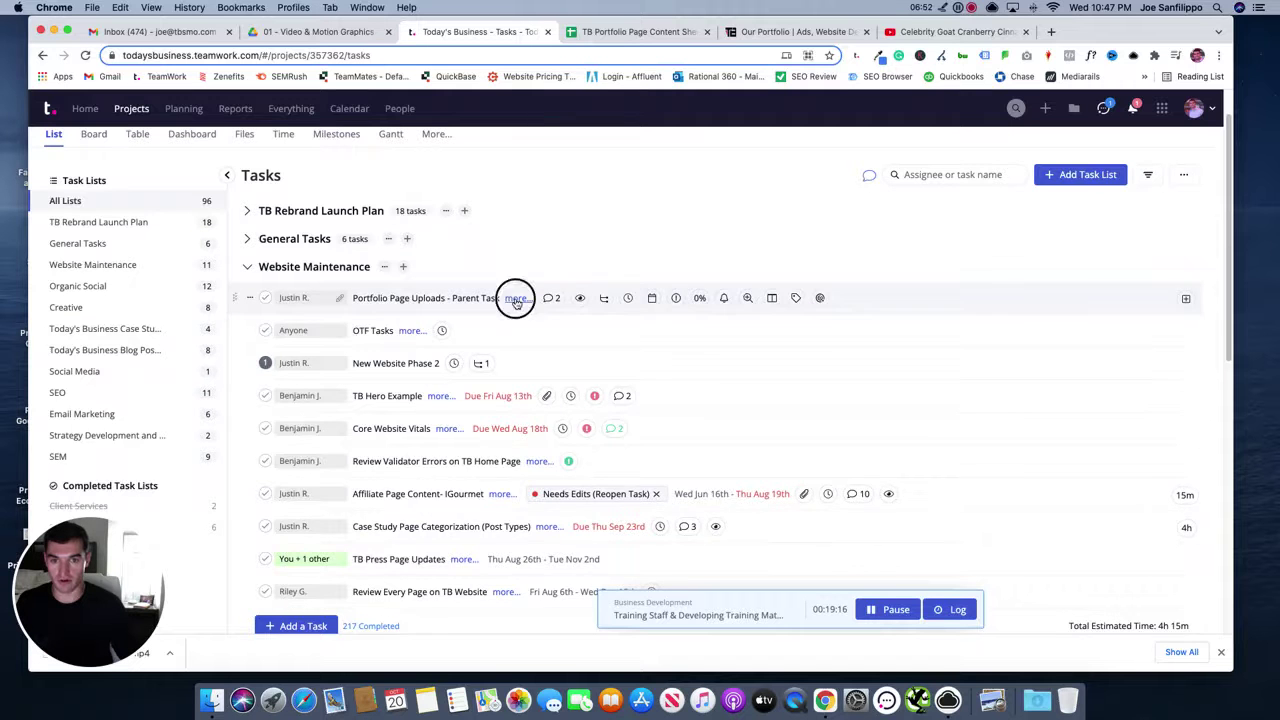
drag(340, 334, 455, 349)
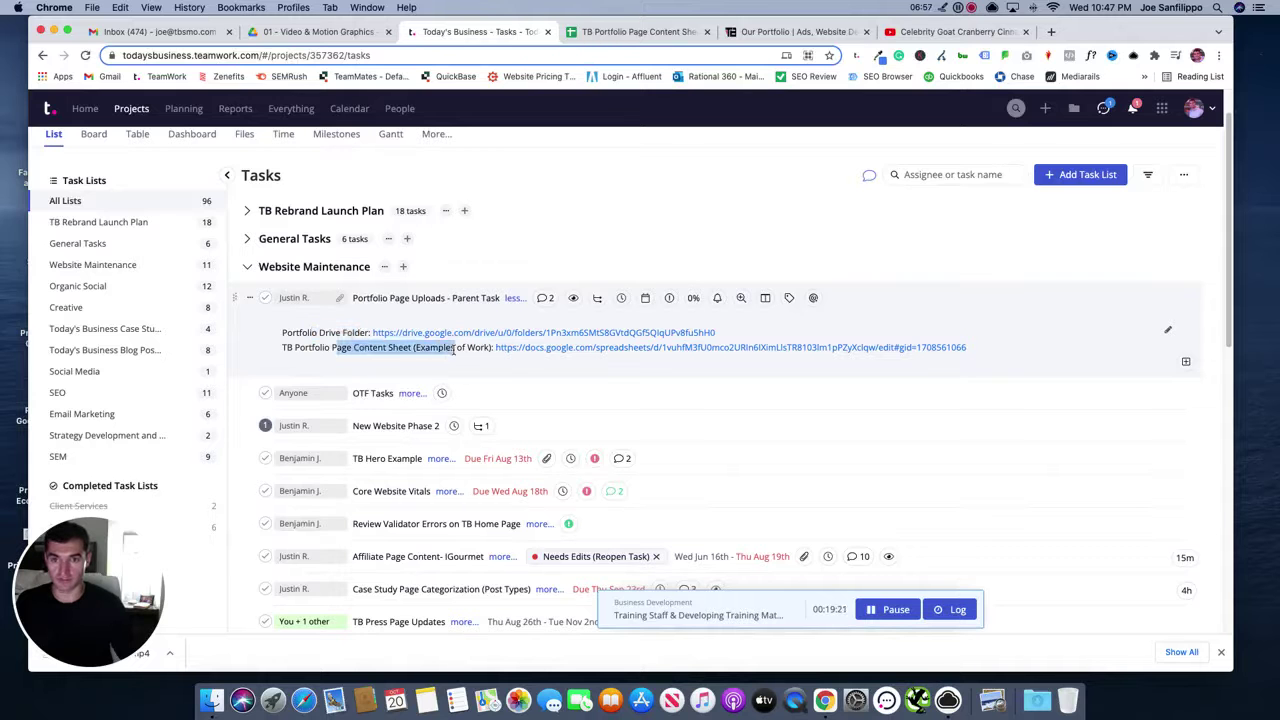
click(548, 300)
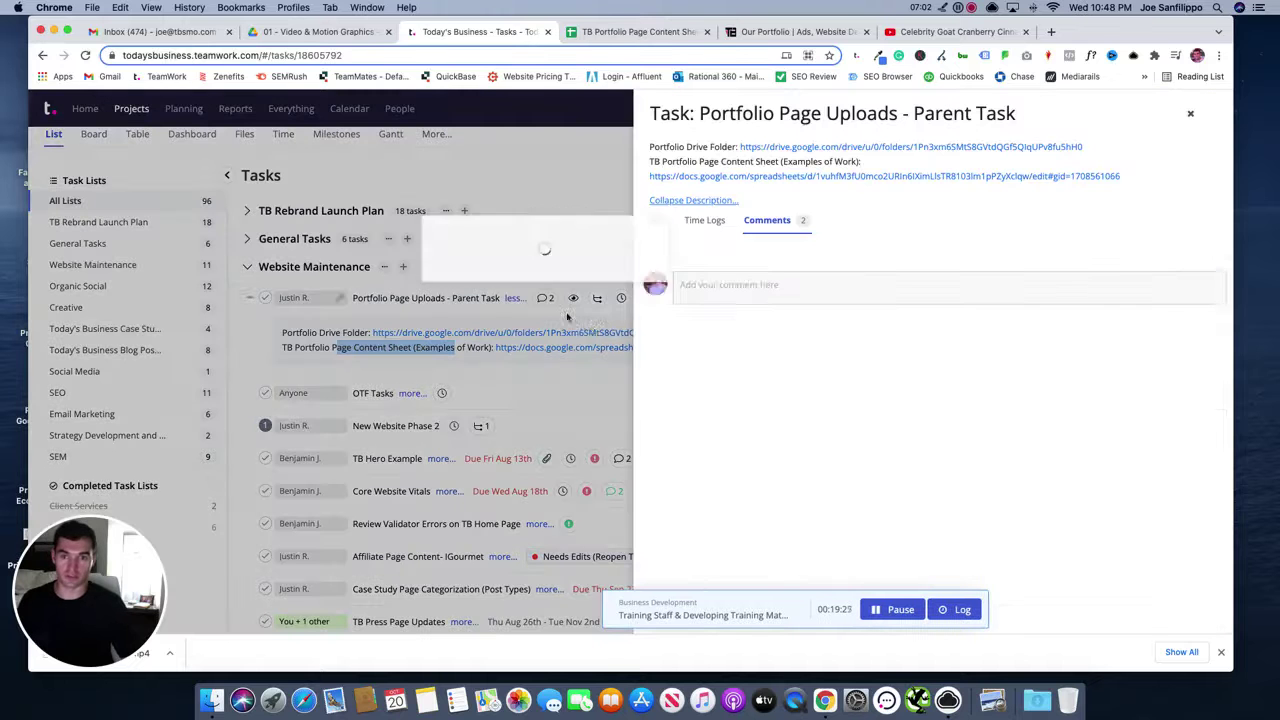
click(725, 305)
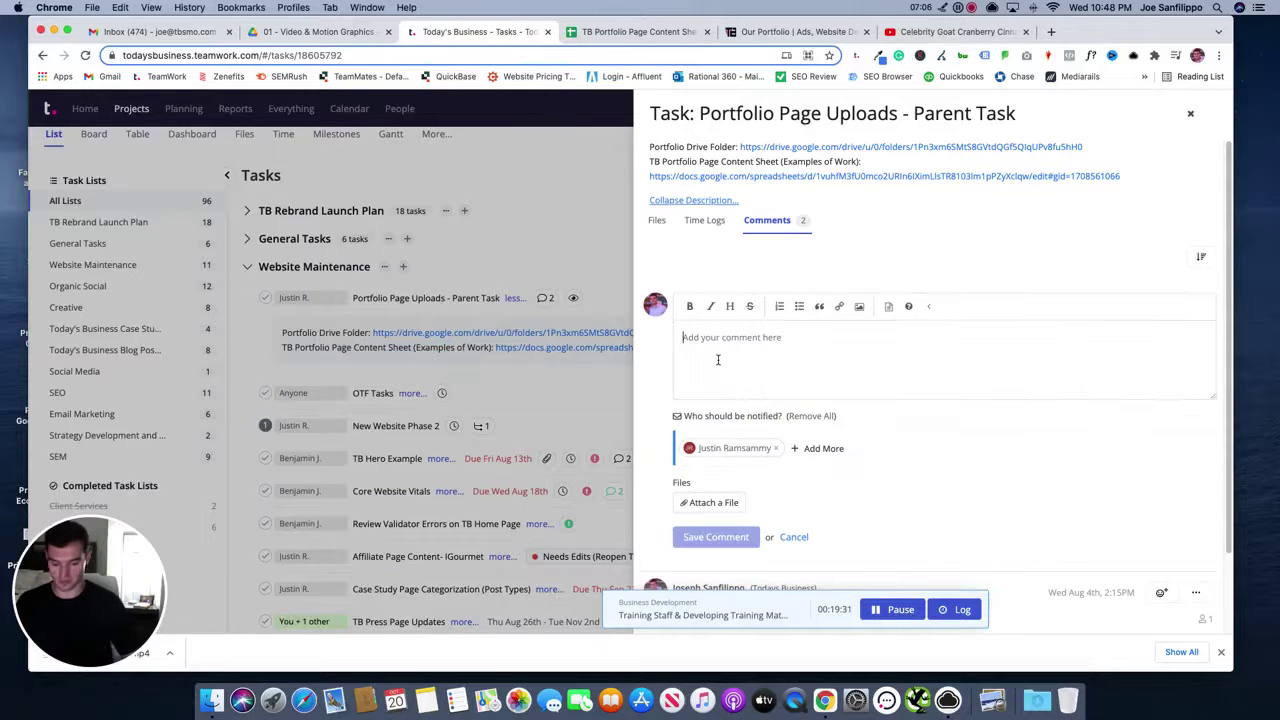
text(@justinr )
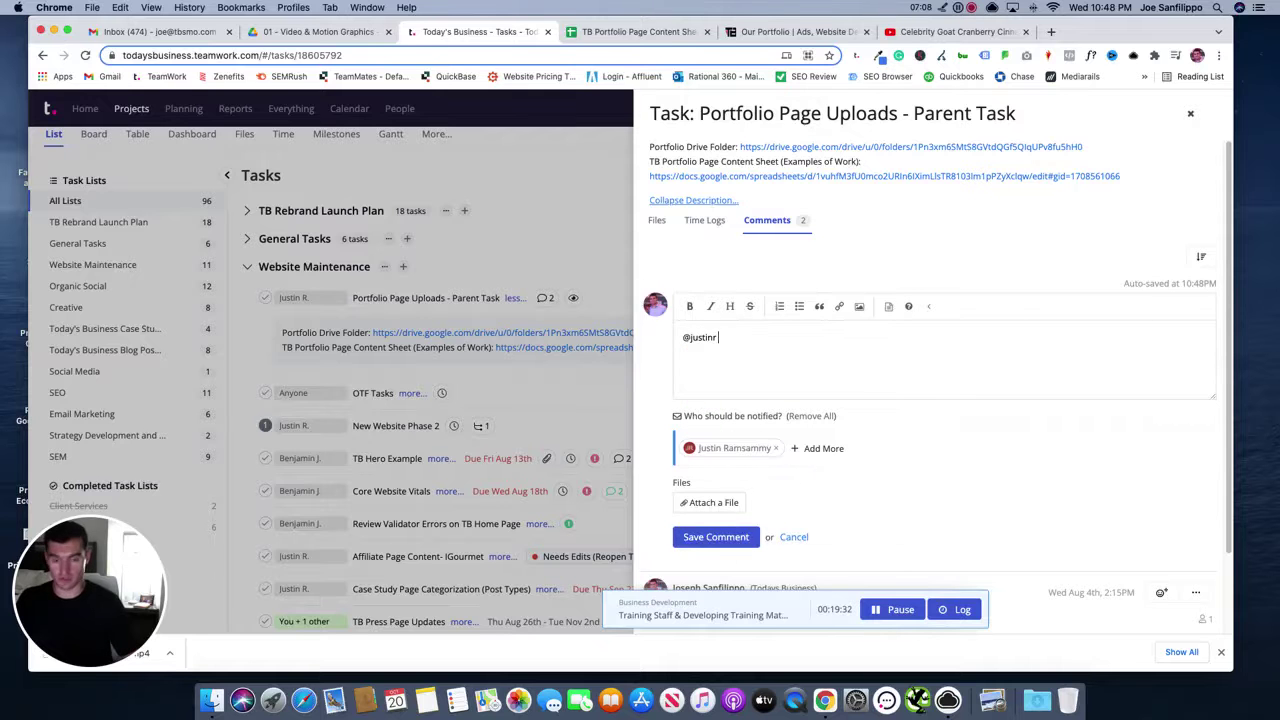
text(I added in some new content to the sheet to)
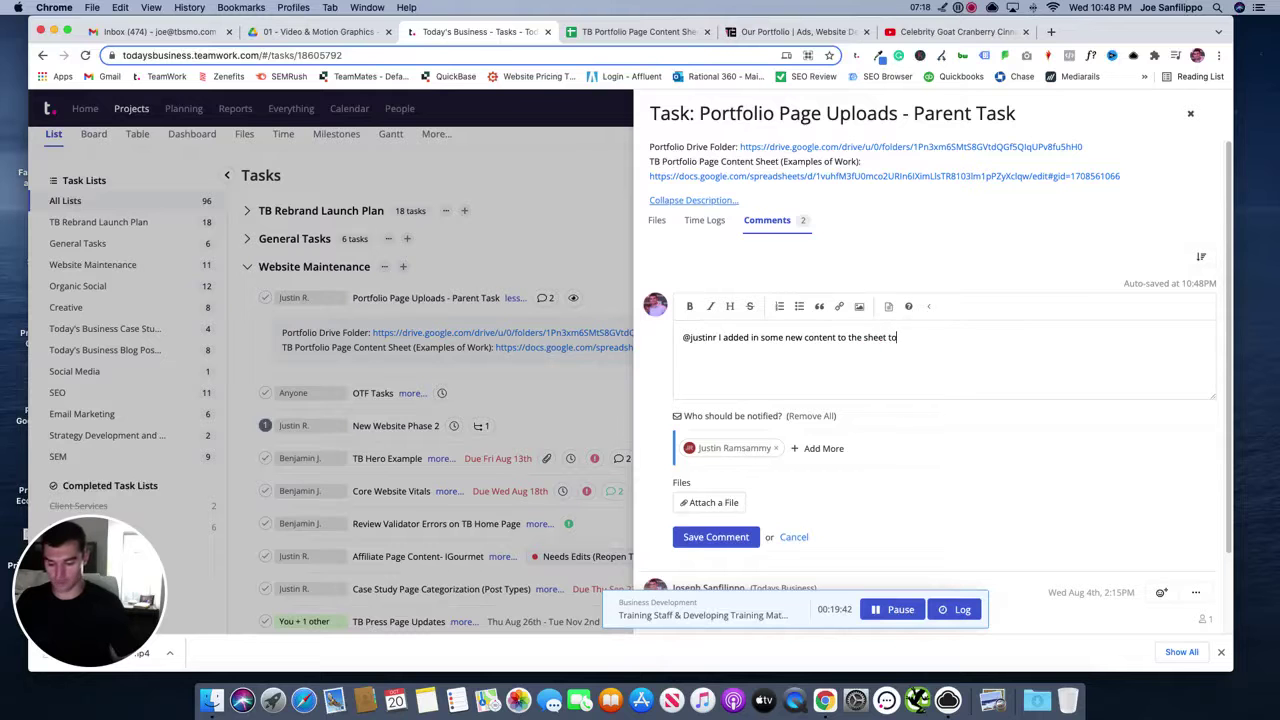
text(be uploaded please let me know if yo)
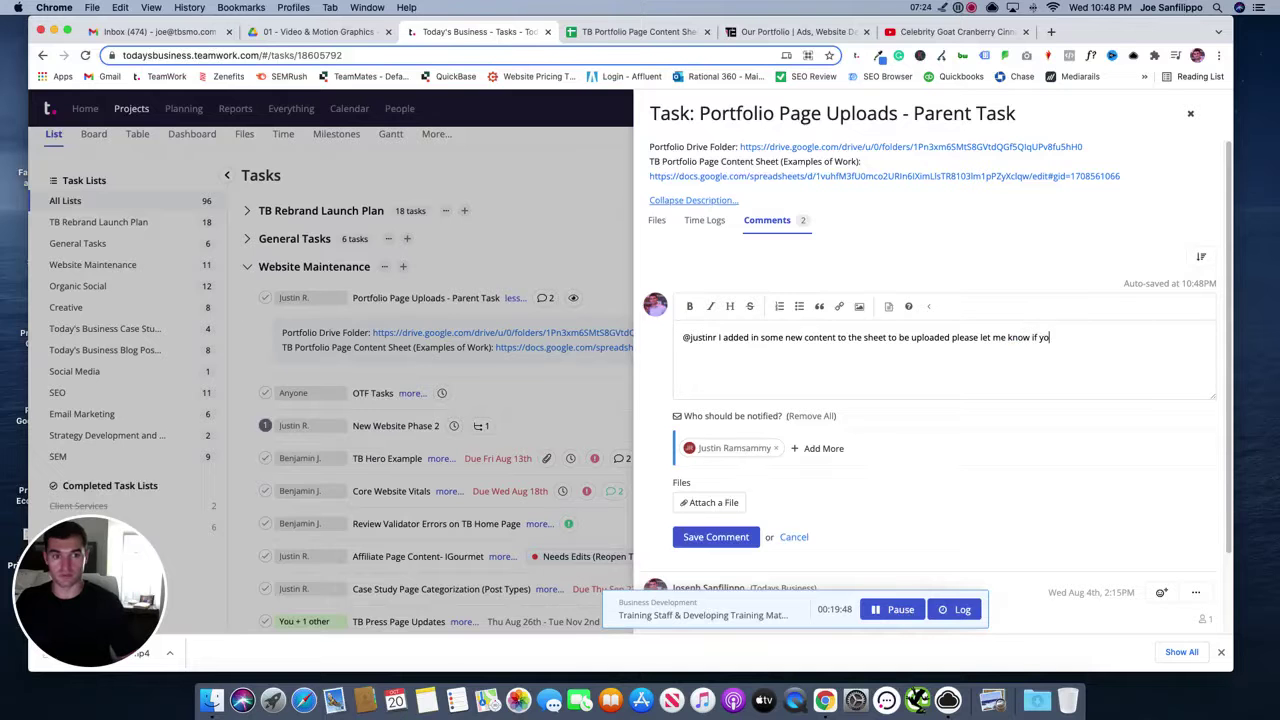
text(u have an)
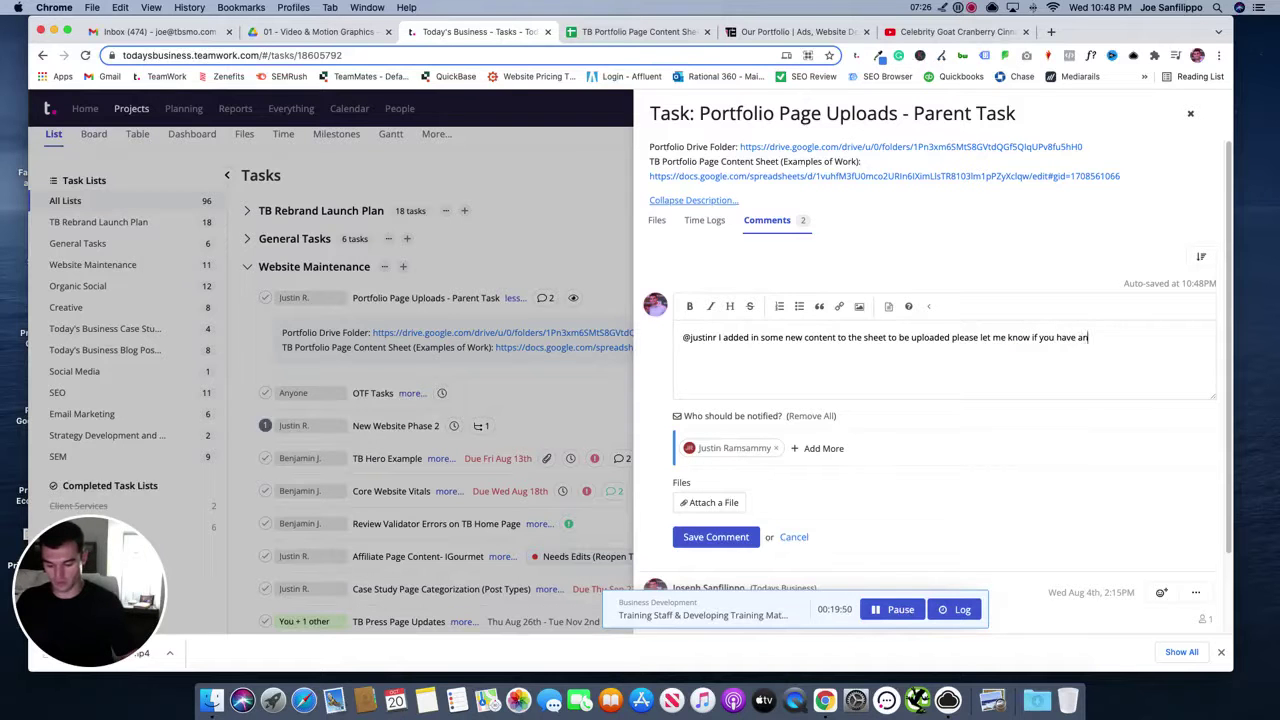
text(y questions)
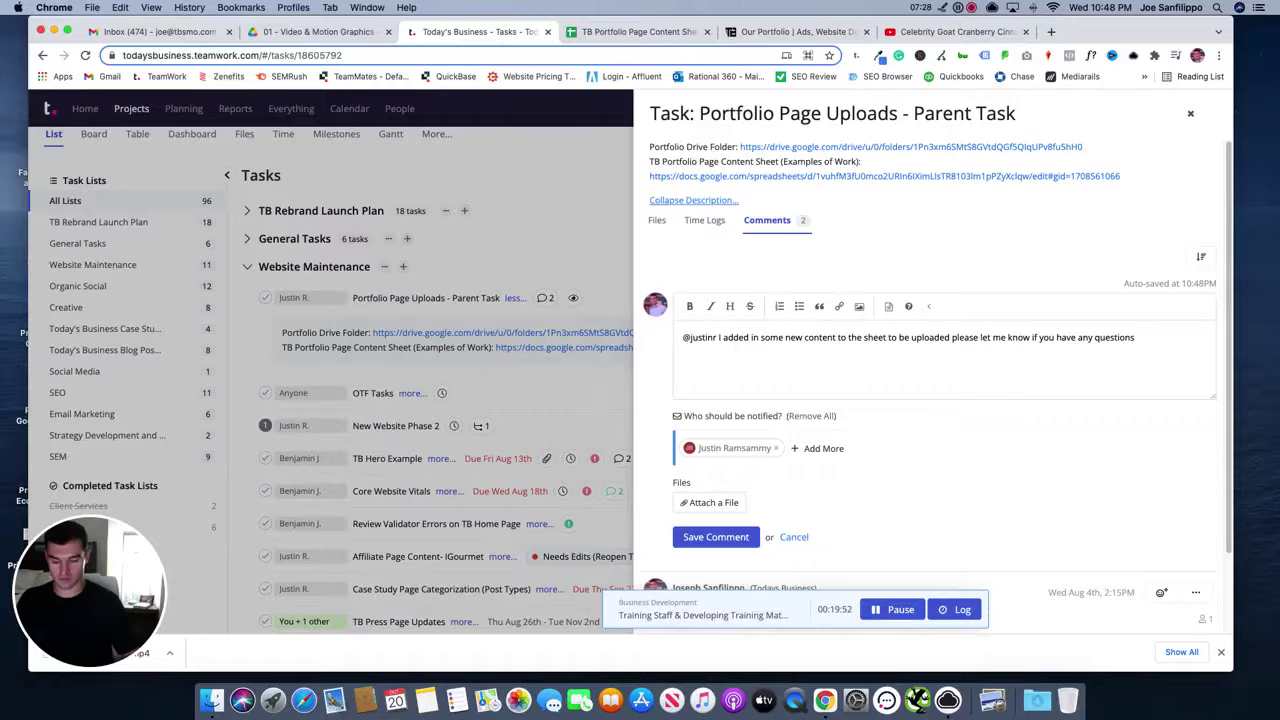
text(.)
click(716, 537)
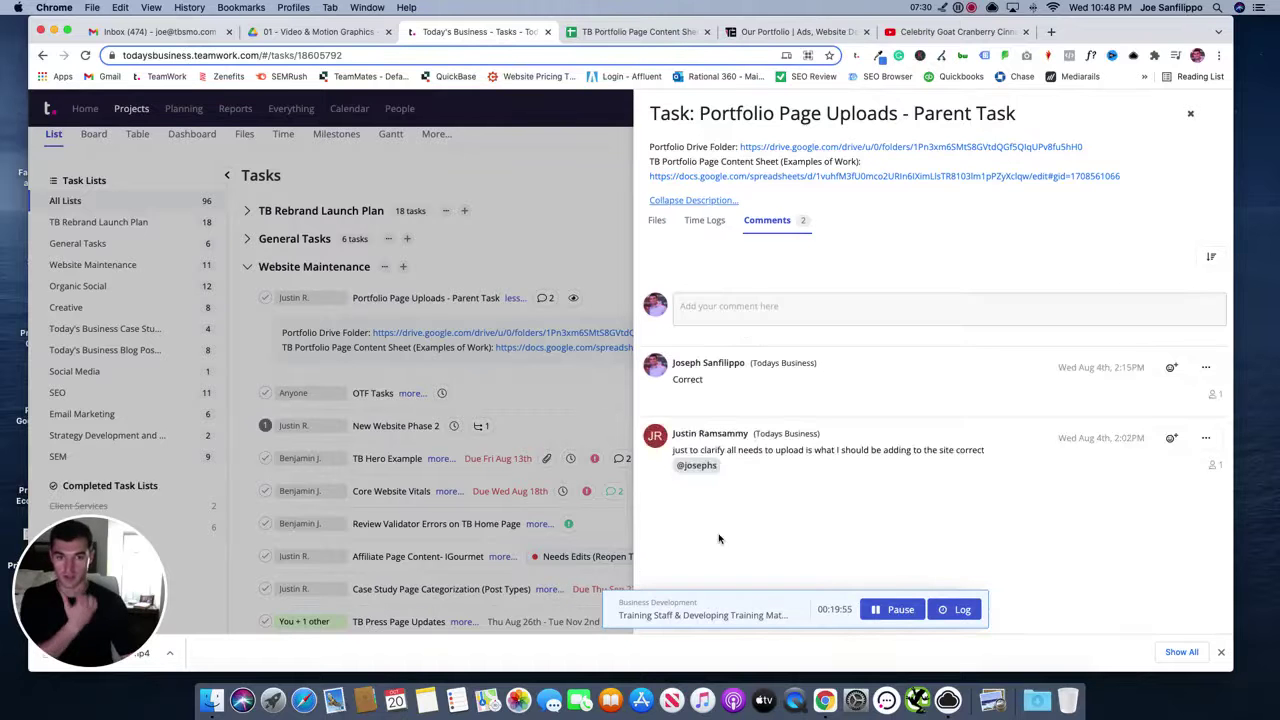
click(1190, 114)
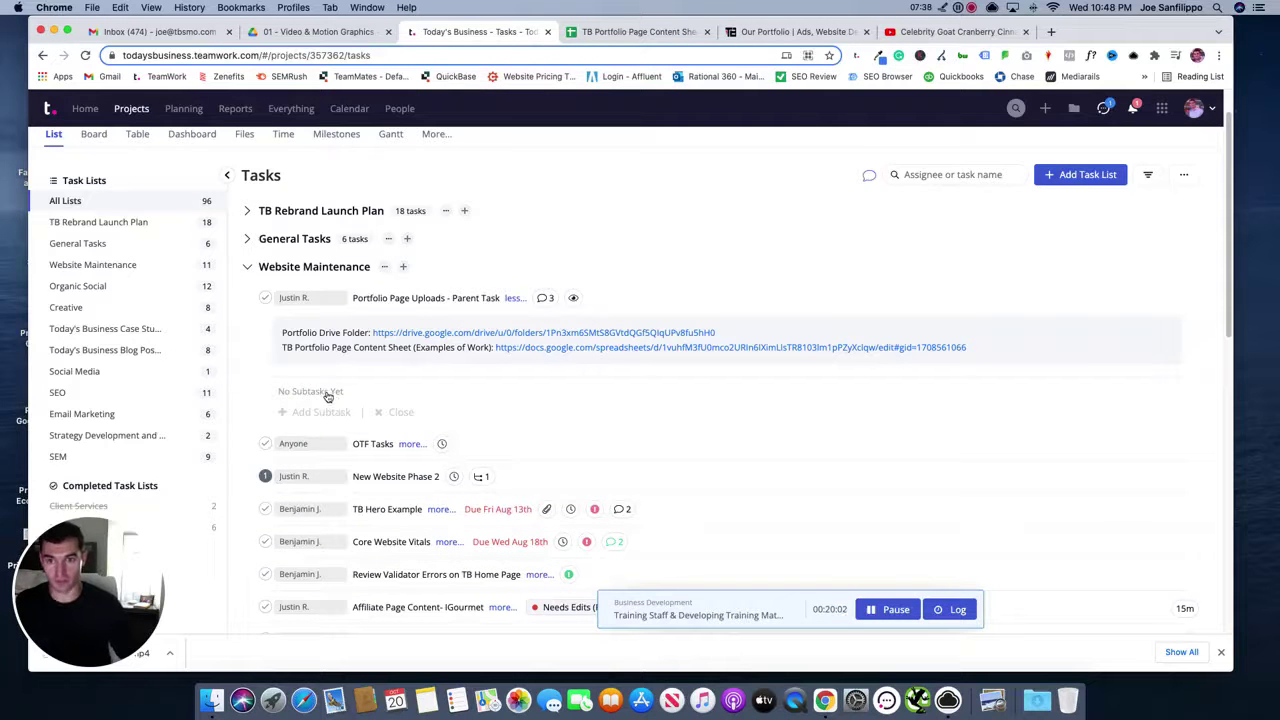
click(328, 397)
Step: Select row headers 161–164 in the content sheet, the four new entries ending with Celebrity Goat
click(606, 31)
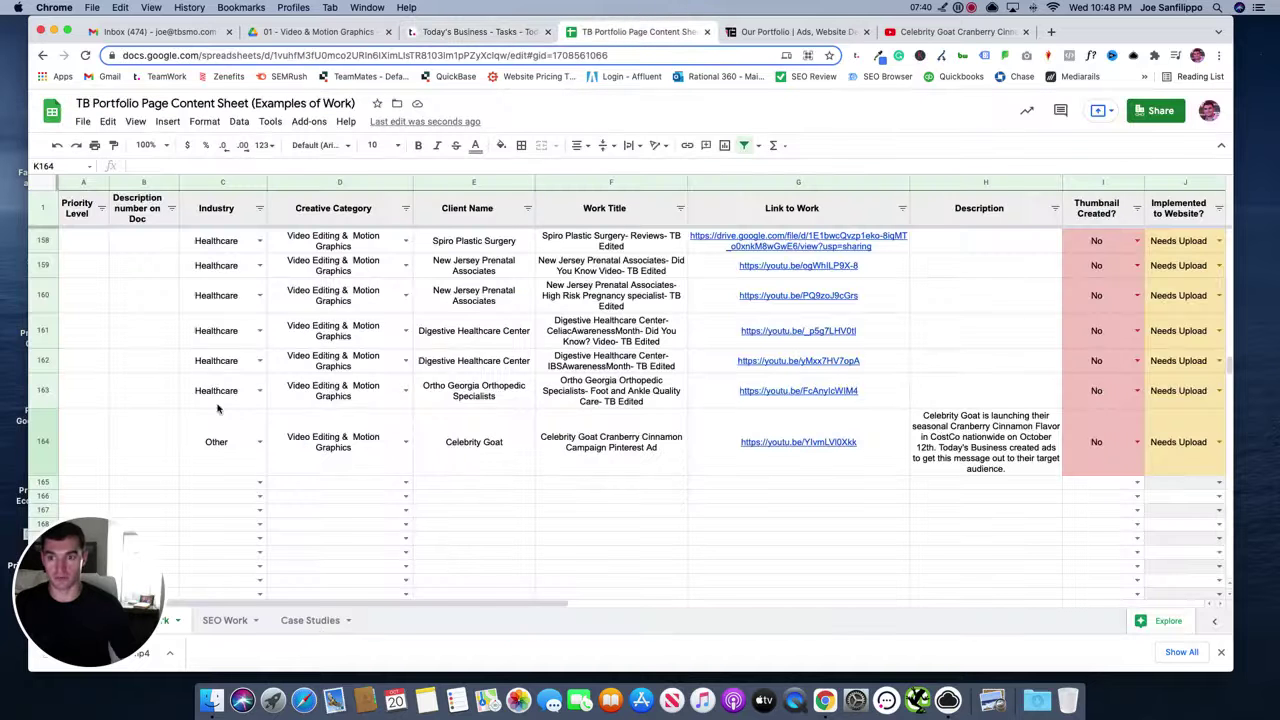
scroll(143, 409, down, 2)
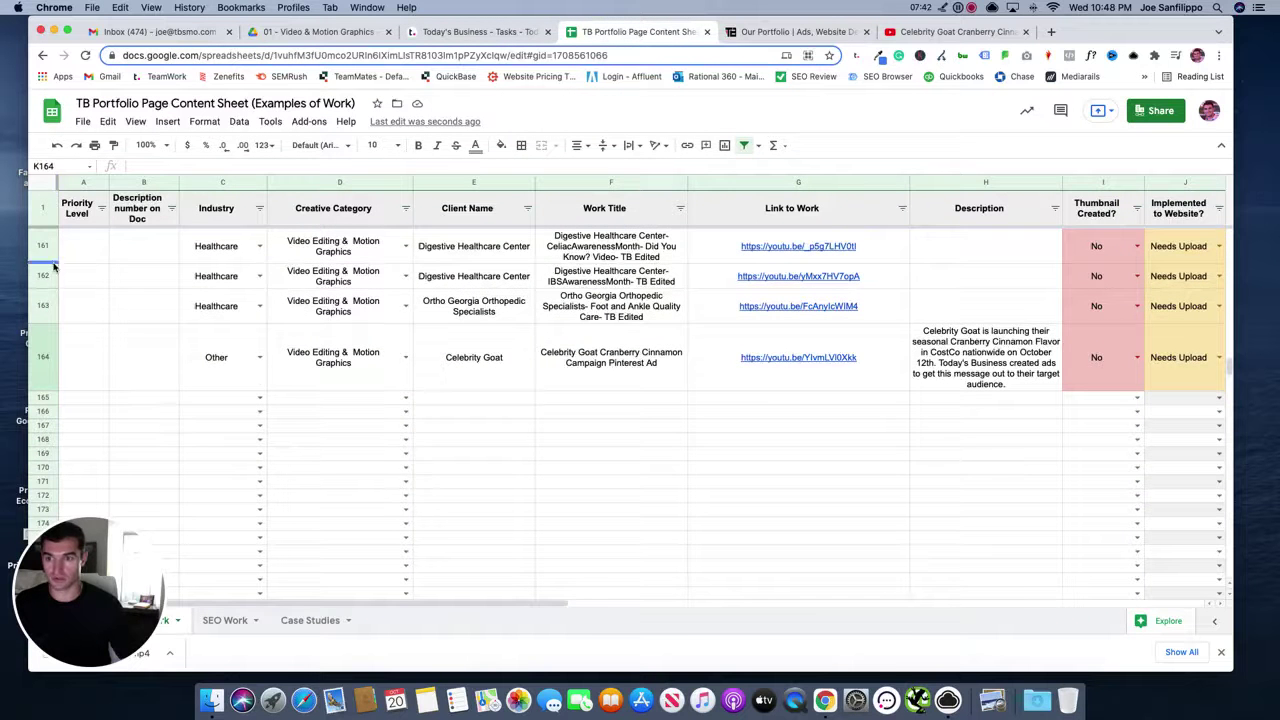
drag(42, 246, 42, 383)
scroll(243, 373, up, 10)
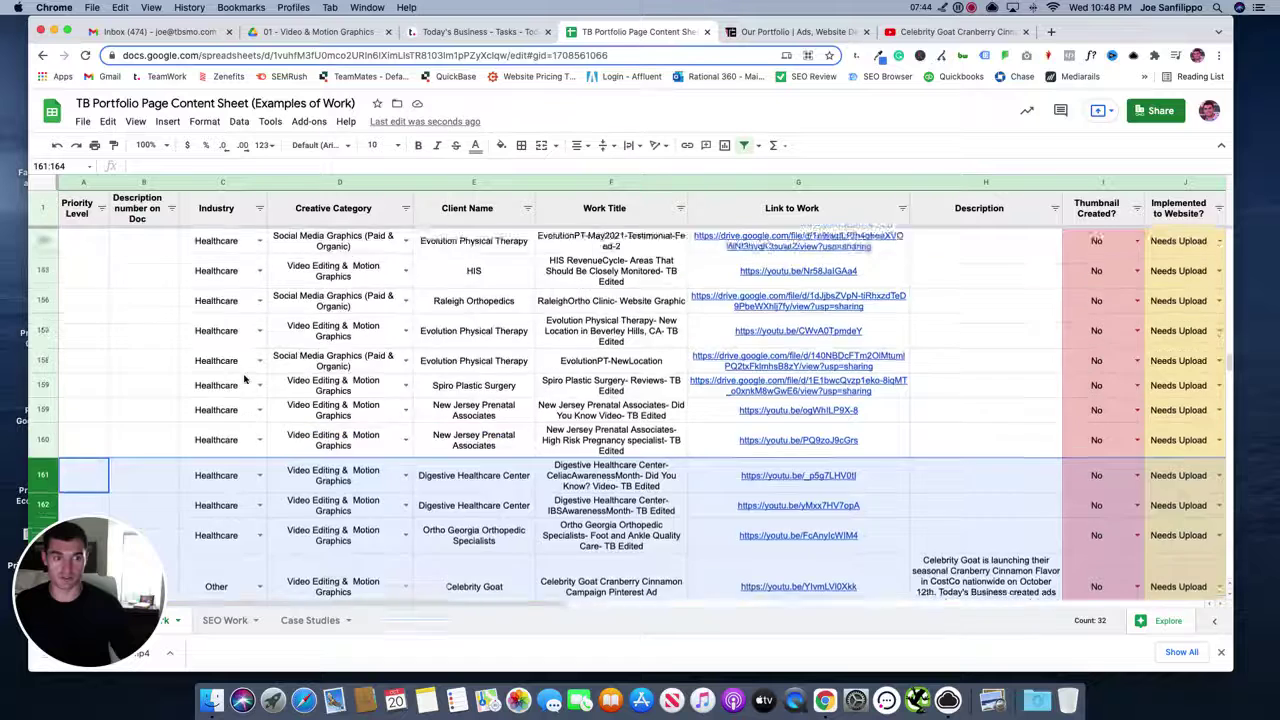
scroll(101, 490, down, 8)
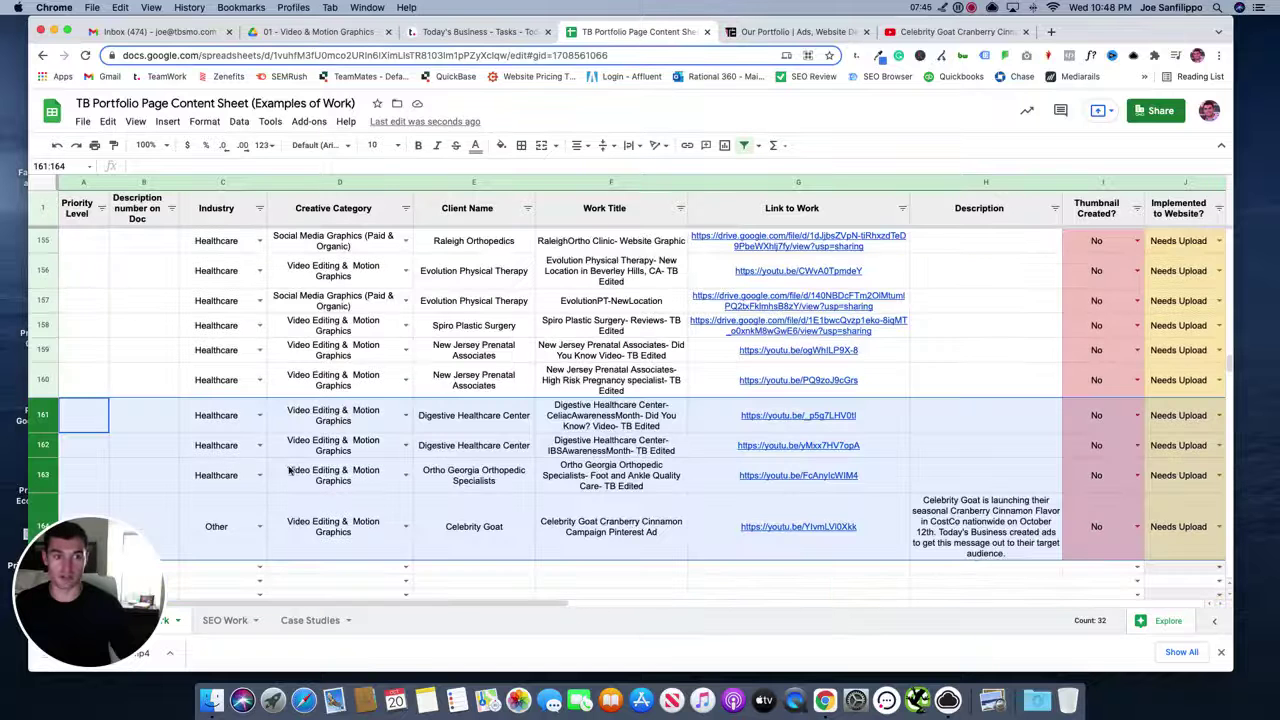
scroll(218, 544, down, 1)
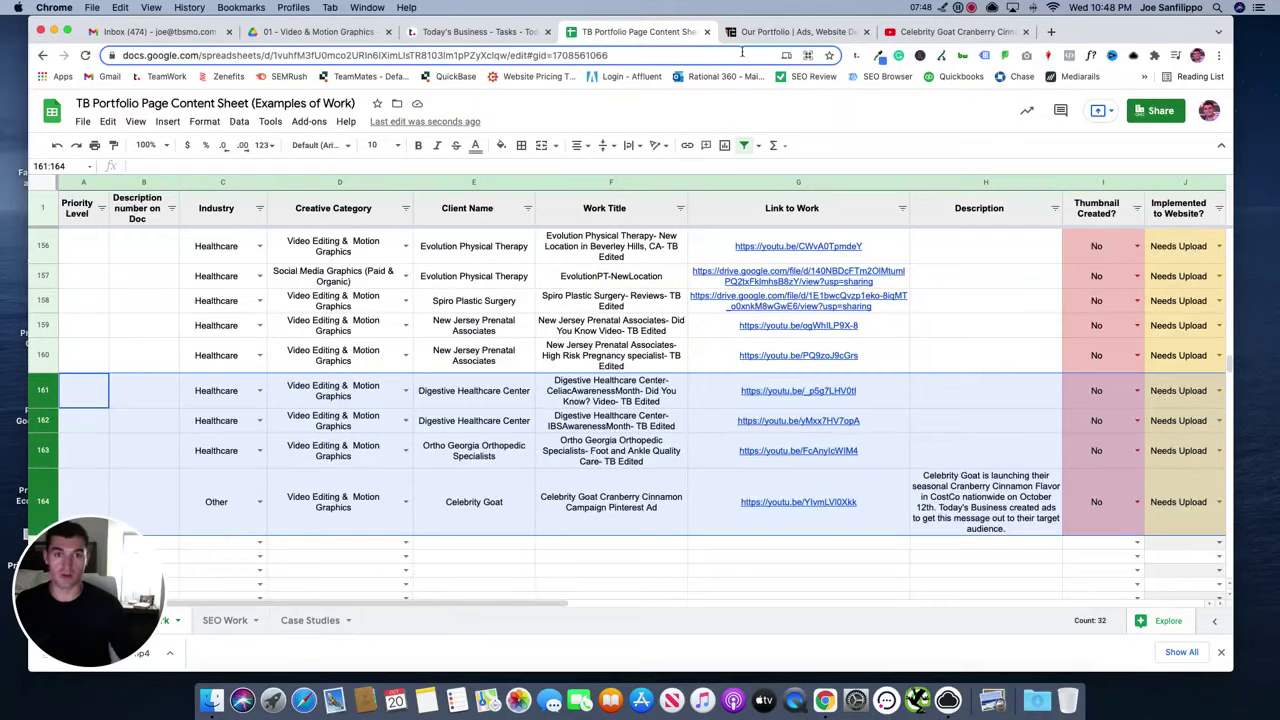
Step: Cancel the empty 'What needs to be done?' subtask form in the Today's Business task list
click(502, 33)
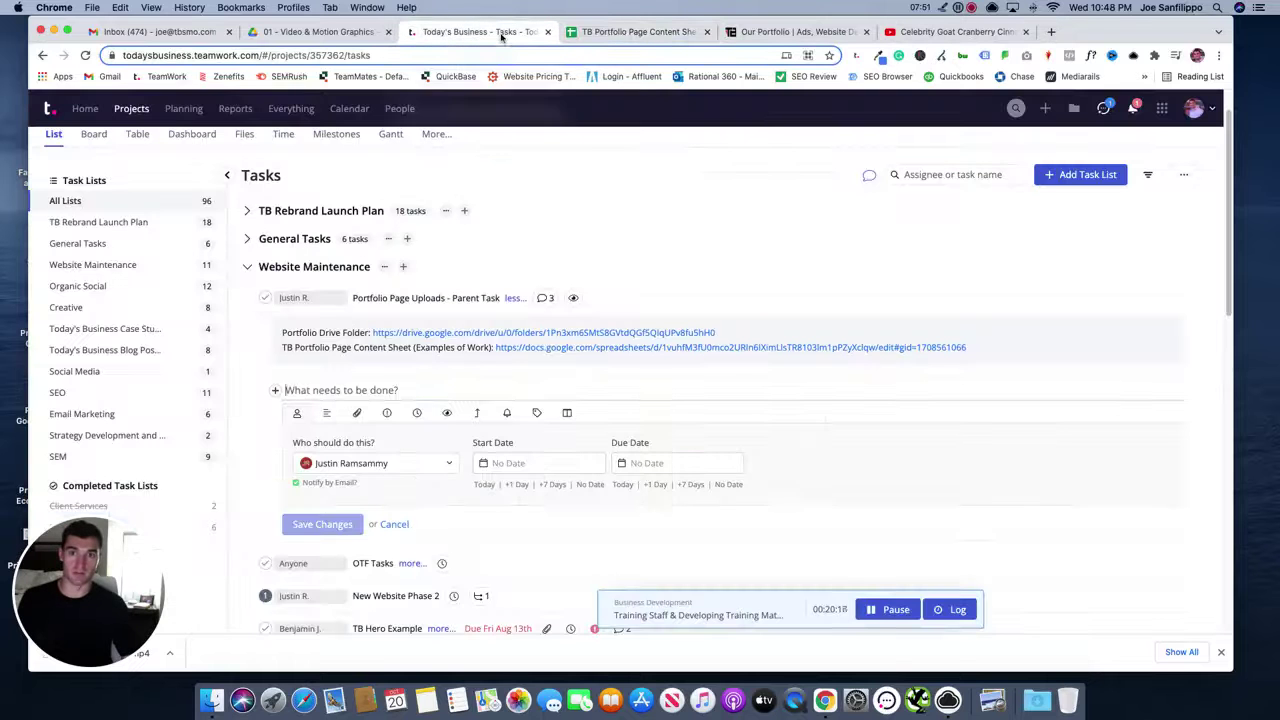
click(392, 524)
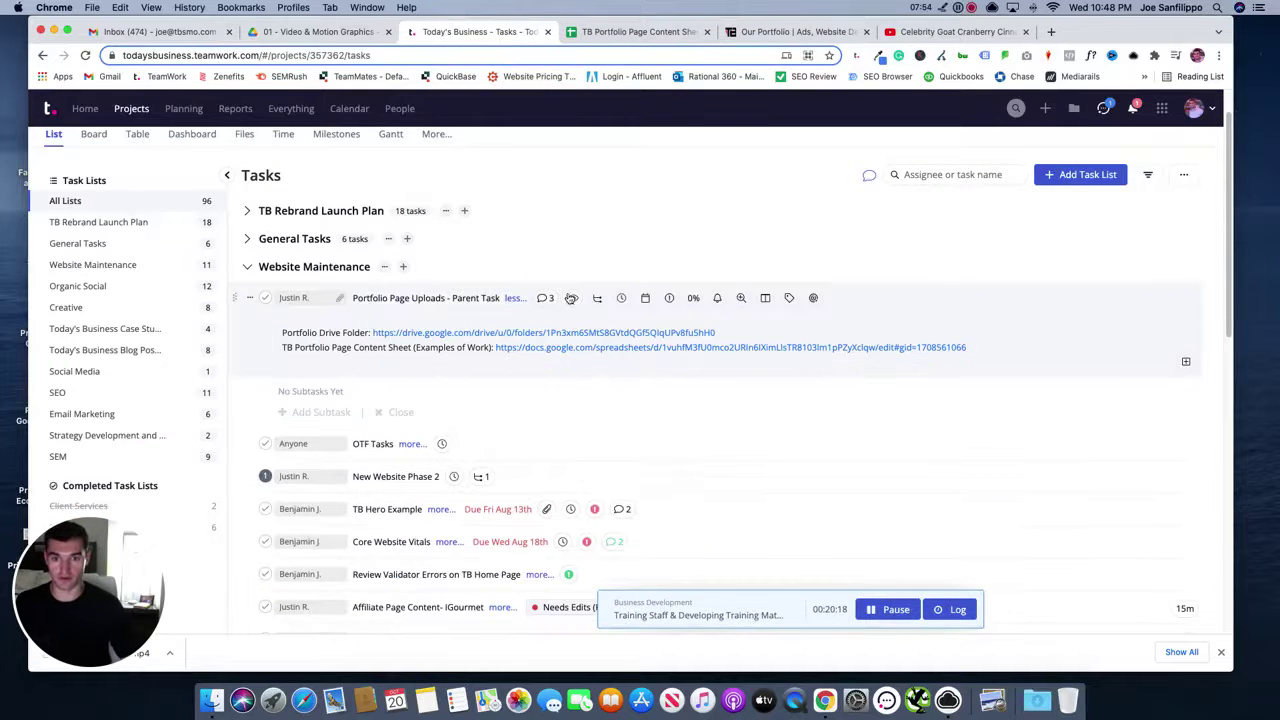